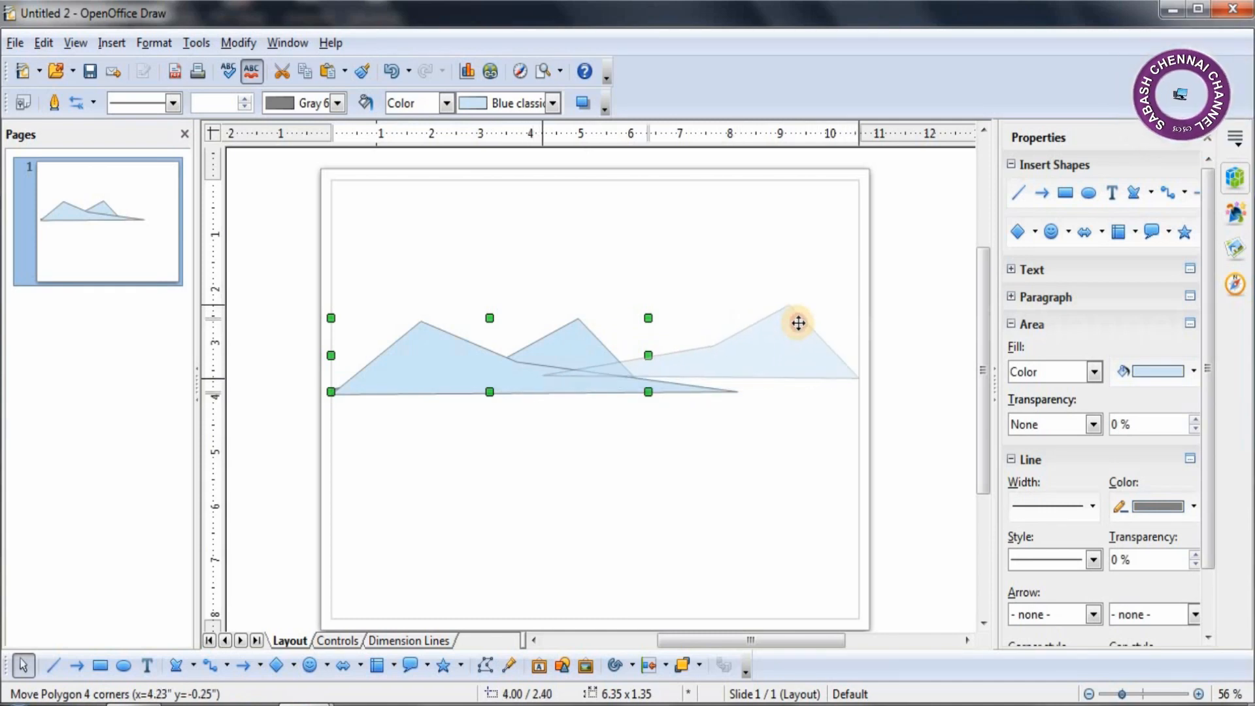
- Open the right-hand mountain polygon for point editing
click(780, 472)
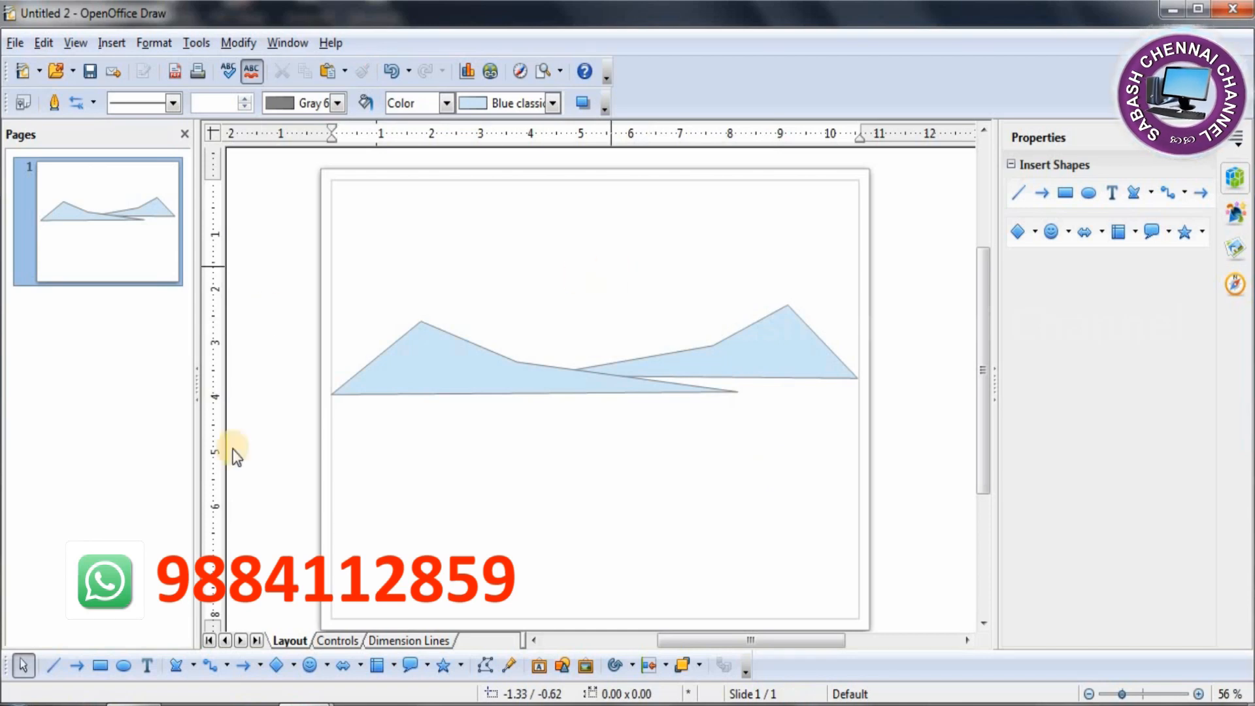
click(817, 352)
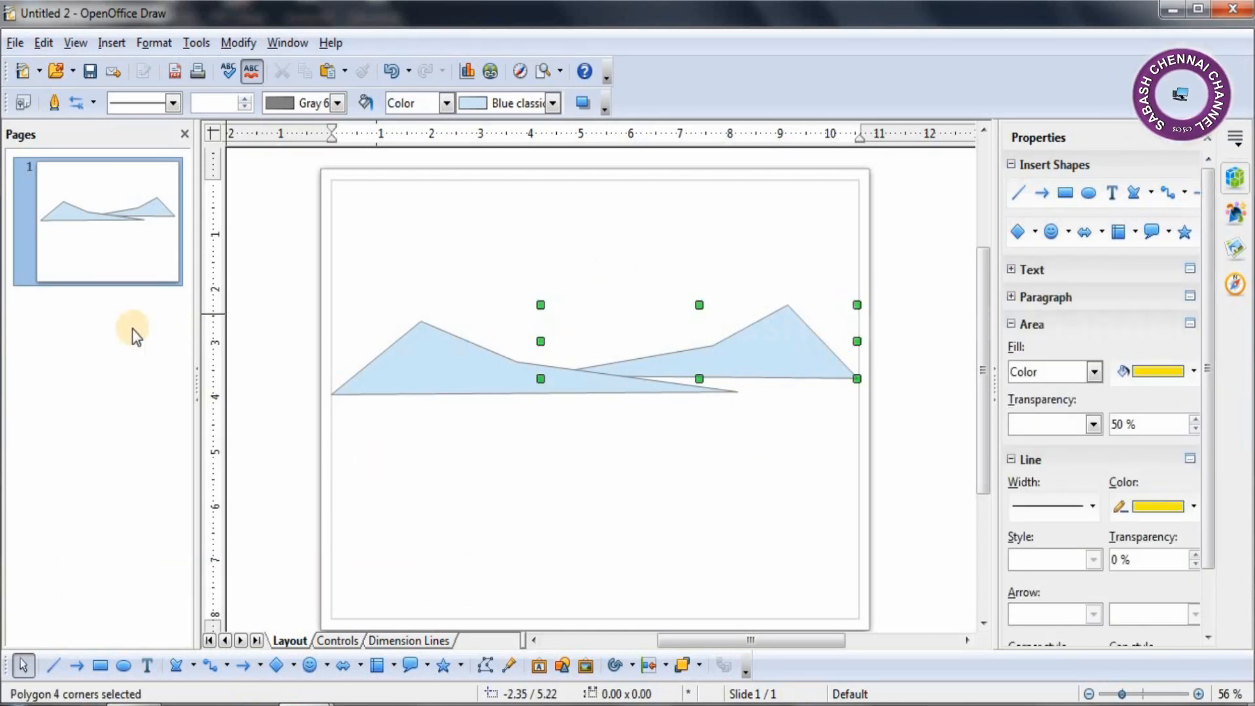
click(487, 664)
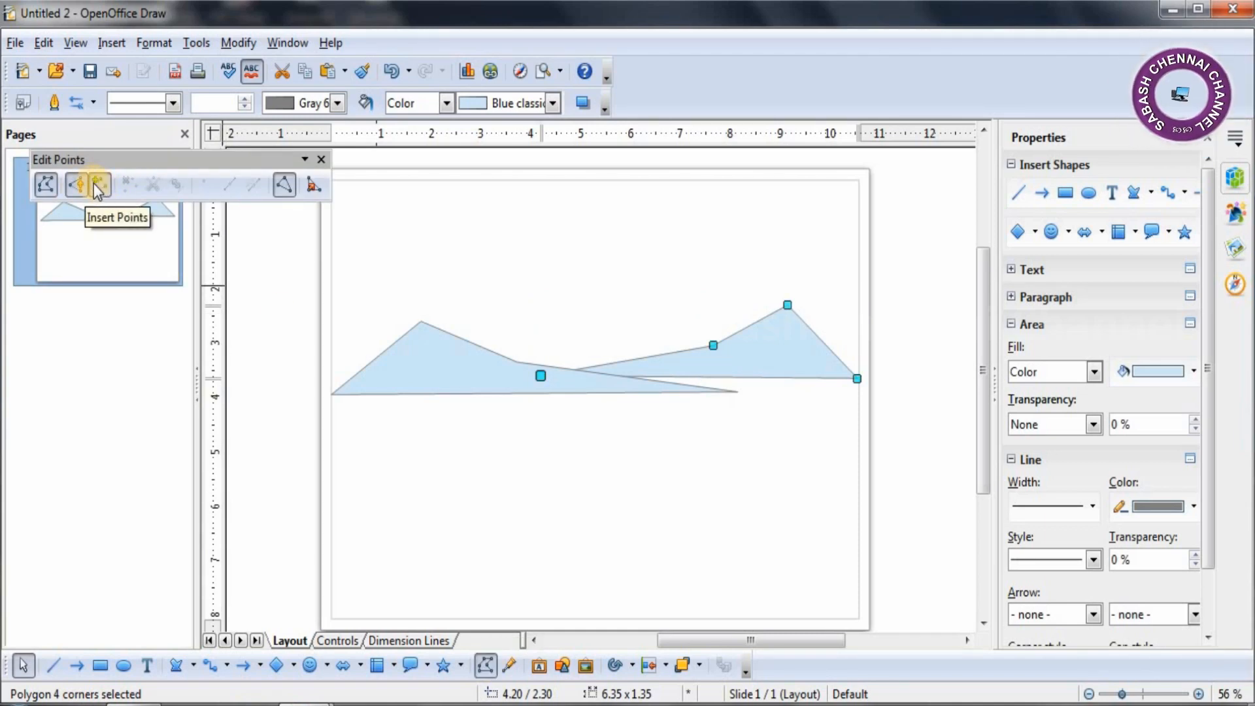
click(47, 184)
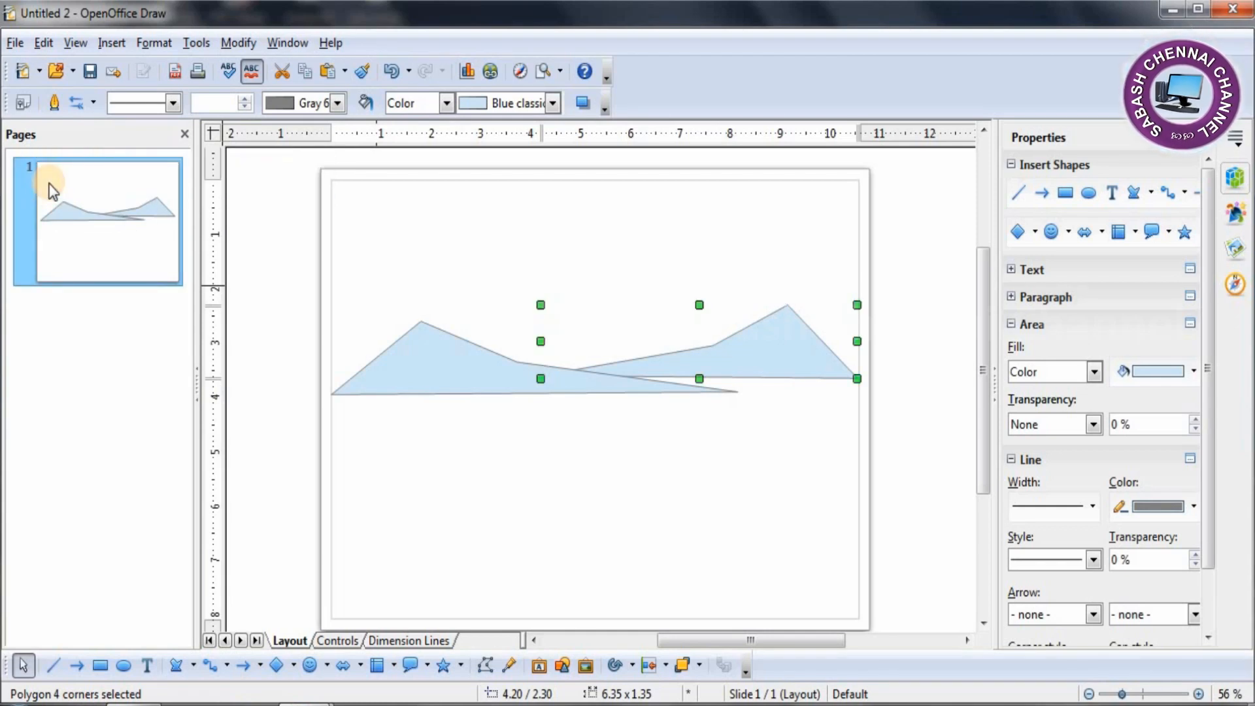
click(485, 665)
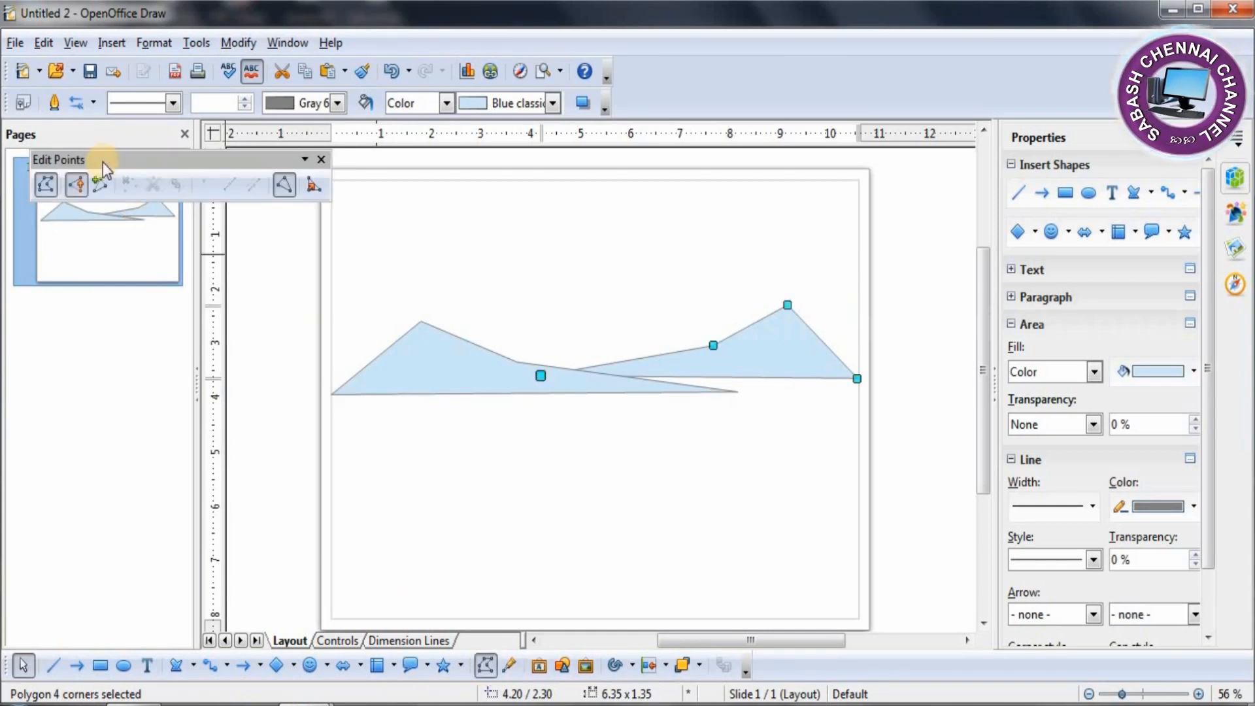
- Convert the right mountain's mid-slope point and peak to curve points and reshape the slope between them
click(713, 343)
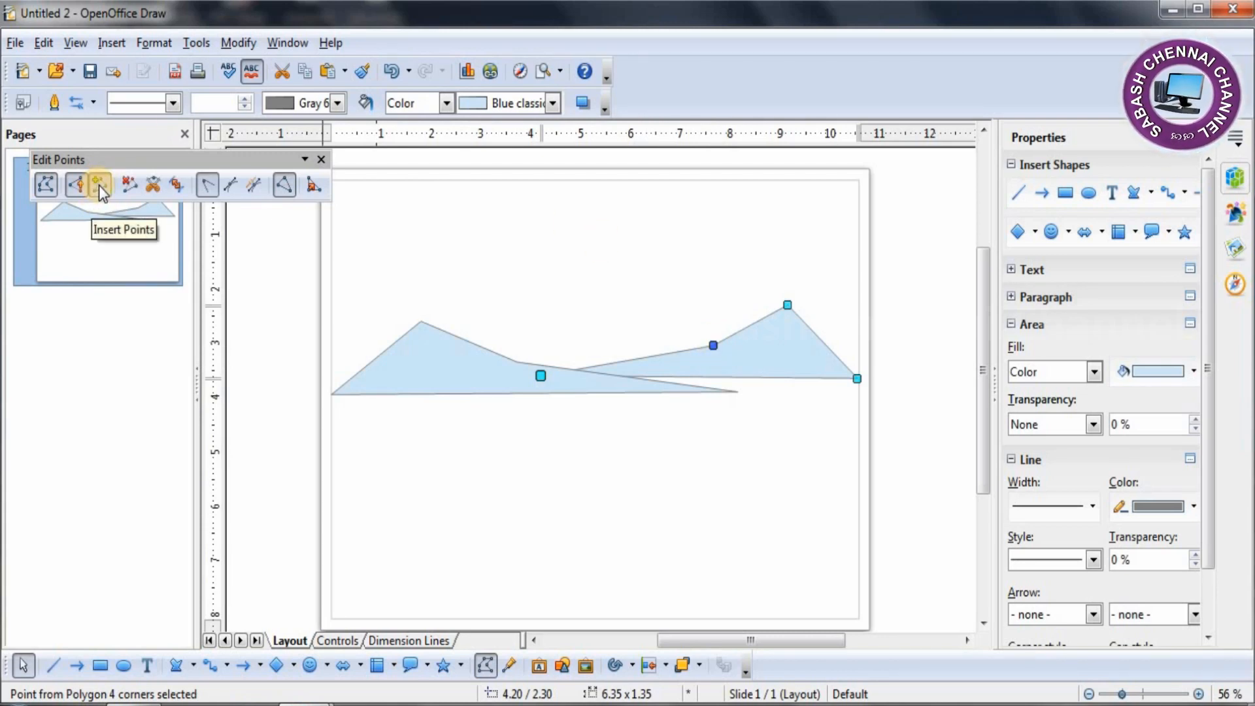
click(178, 183)
drag(657, 356, 711, 334)
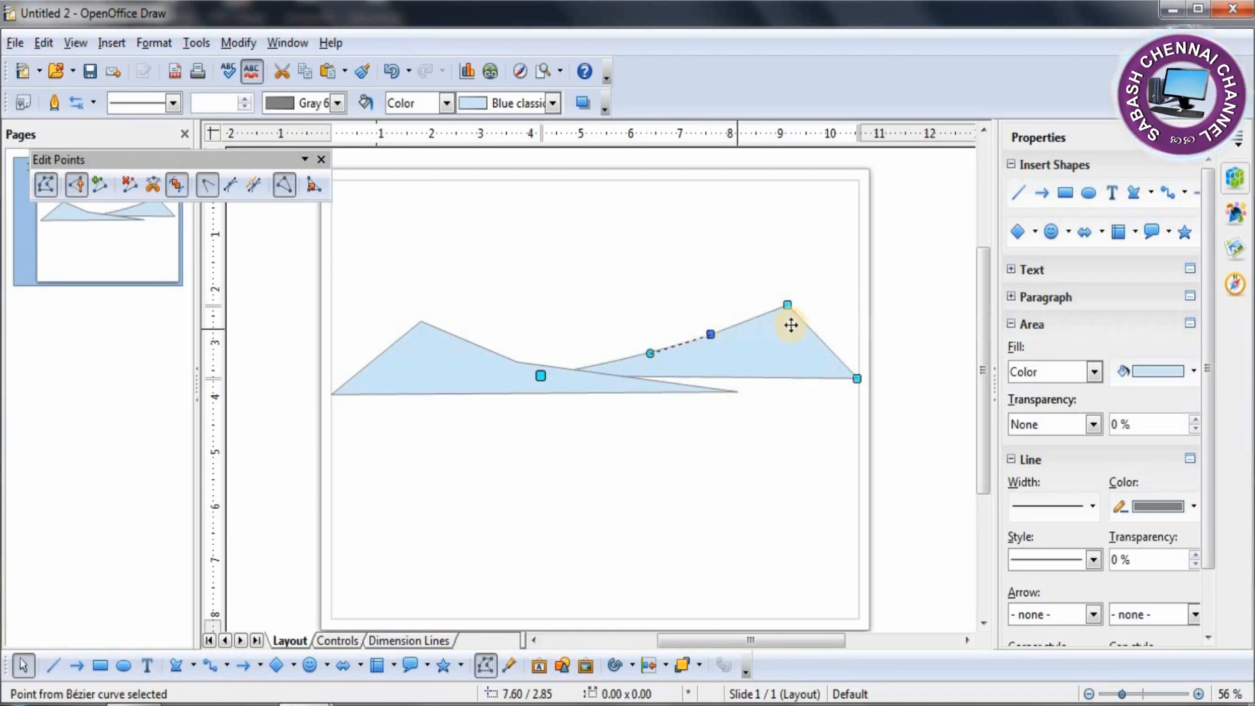
click(787, 305)
click(177, 186)
drag(758, 311, 755, 324)
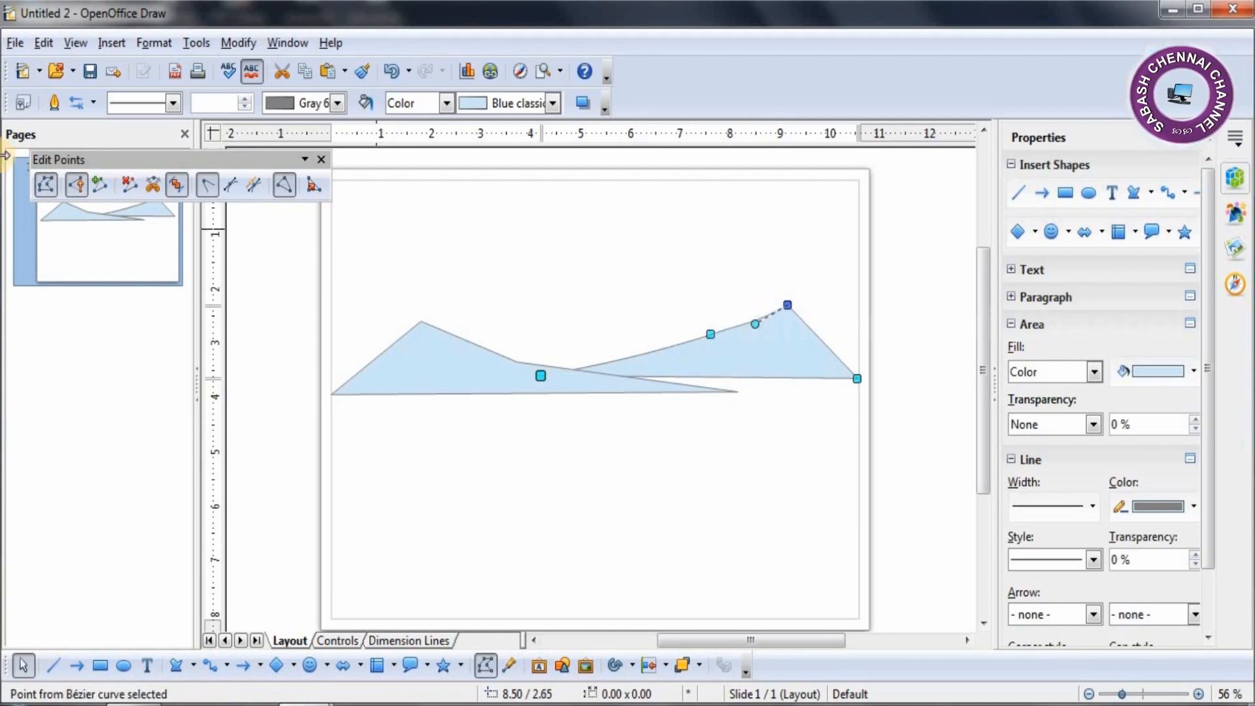
- Delete the right mountain's mid-slope point while keeping its peak, and bend the slope into one smooth concave curve
click(130, 184)
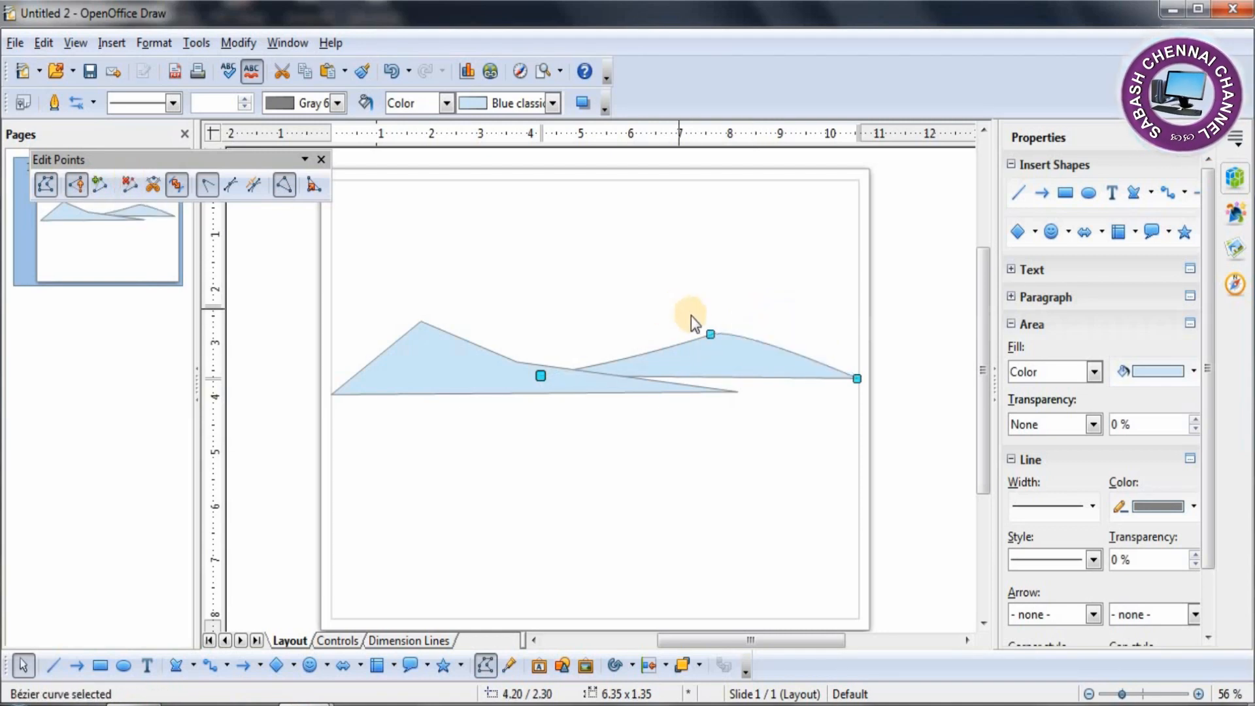
key(ctrl+z)
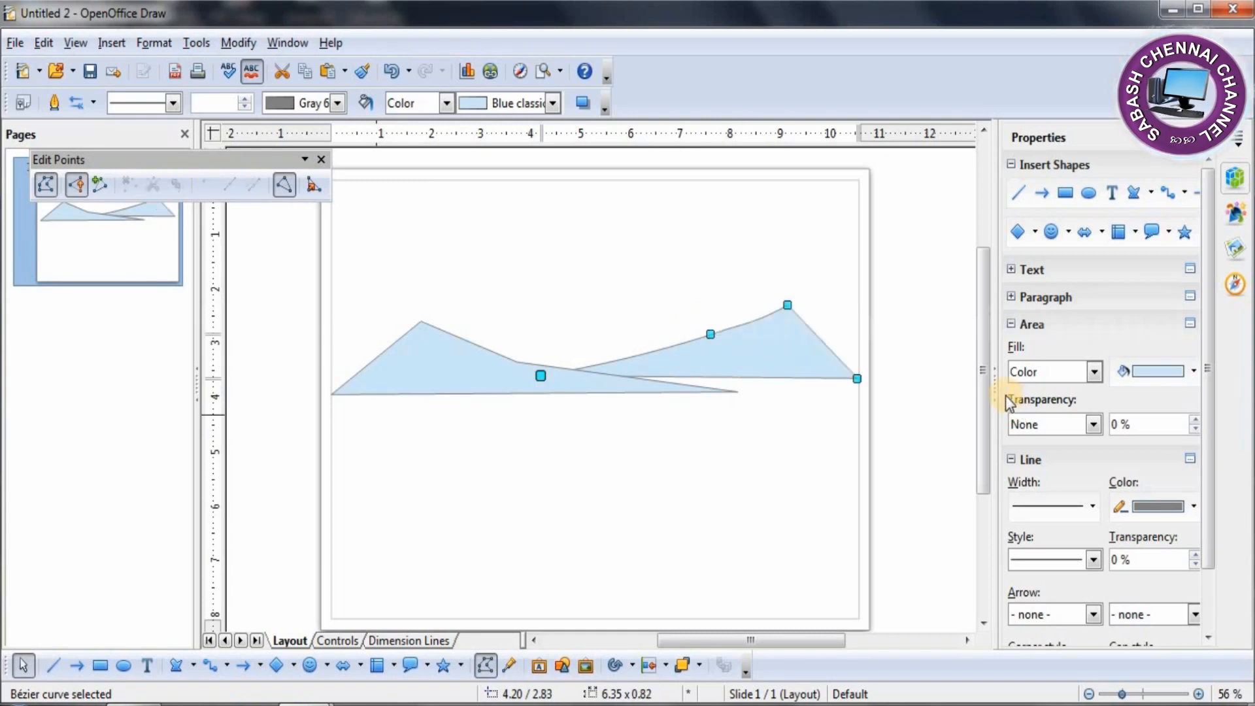
click(713, 334)
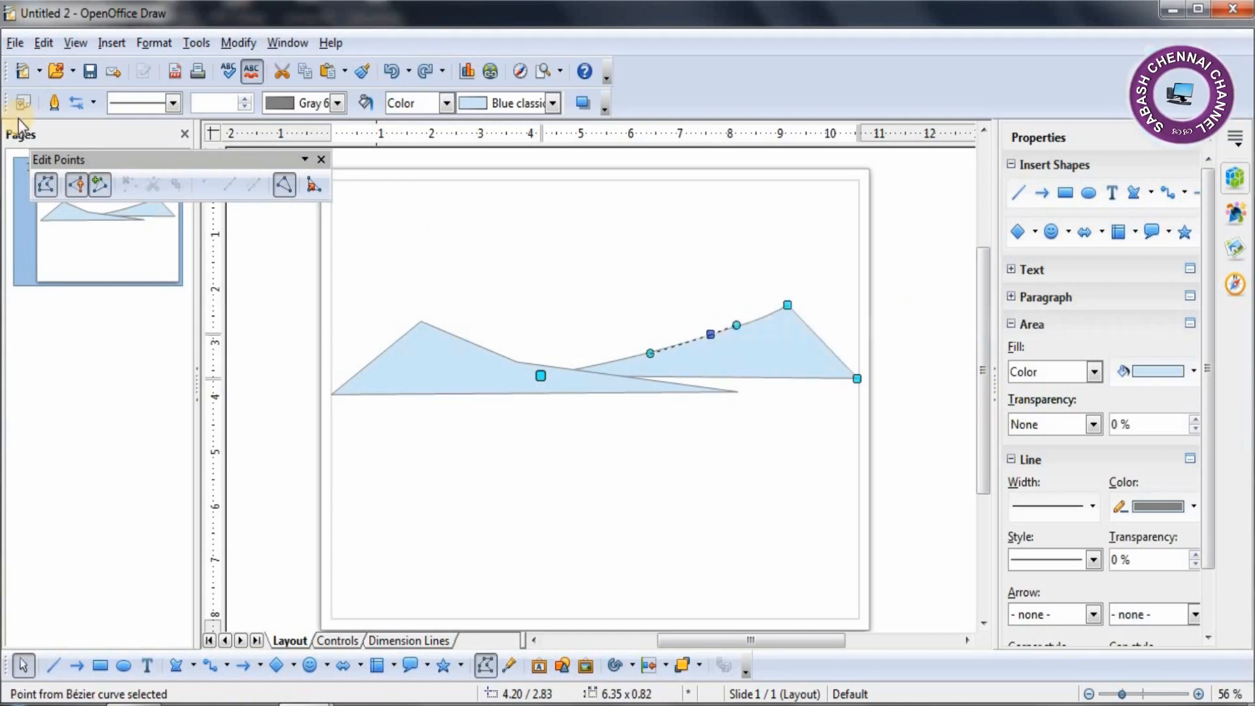
click(135, 180)
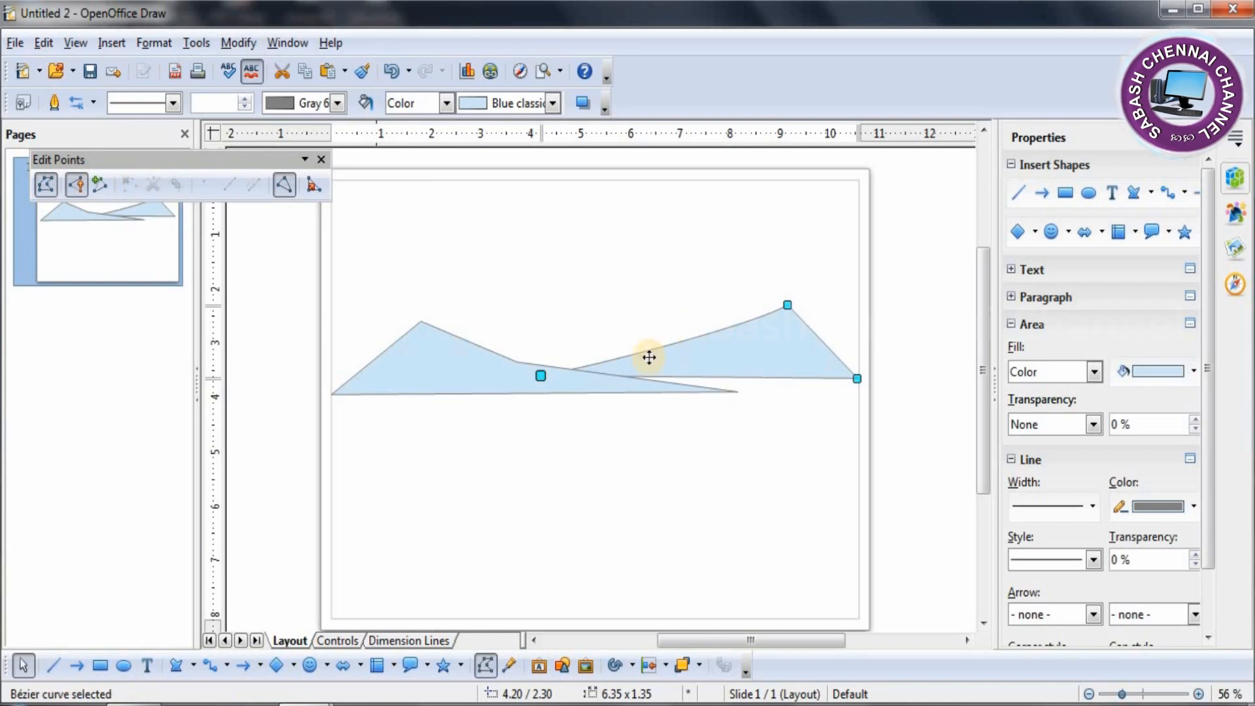
drag(784, 305, 698, 351)
- Delete the left mountain's mid-slope point and curve the long slope inward from a peak converted to a curve point
click(434, 351)
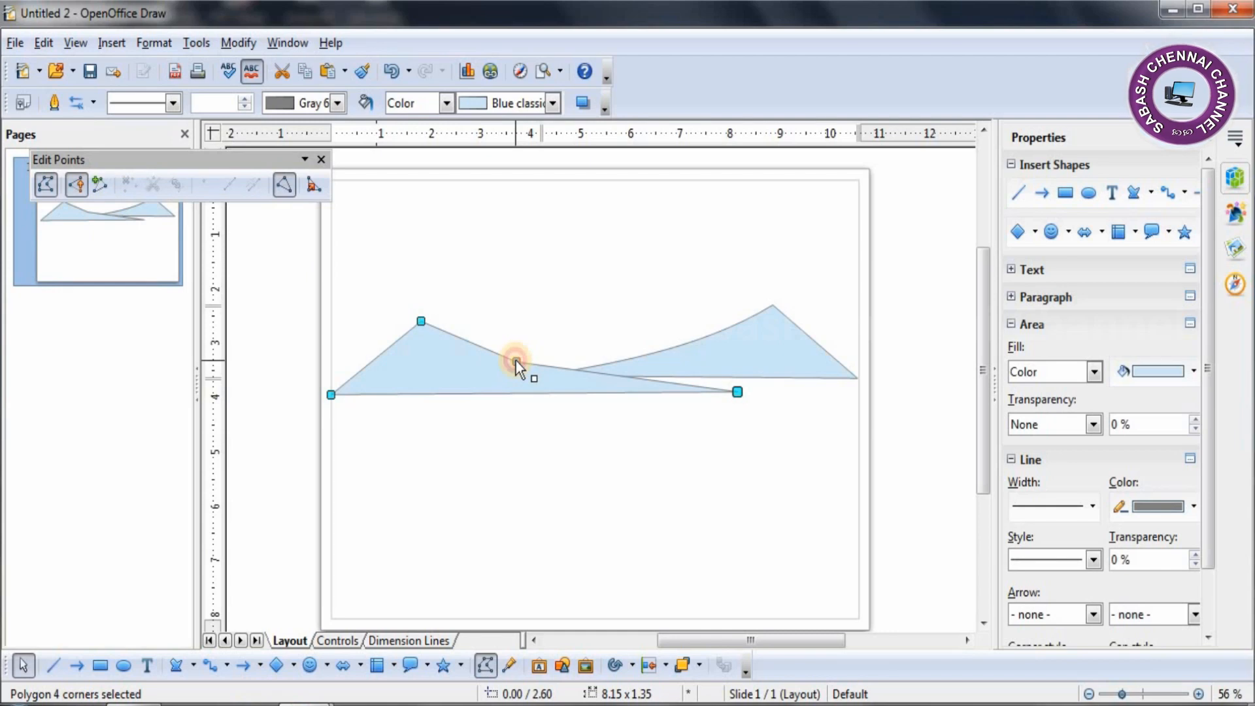
click(515, 360)
click(126, 185)
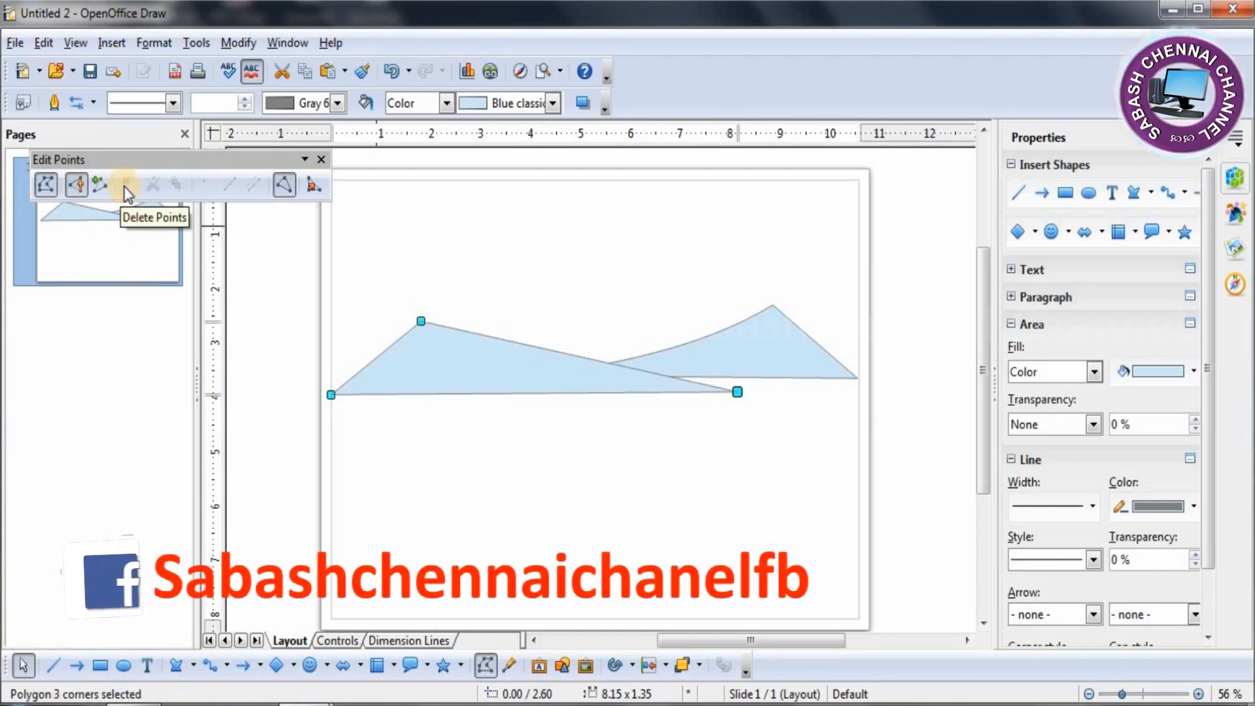
click(421, 320)
click(207, 185)
drag(527, 343, 512, 367)
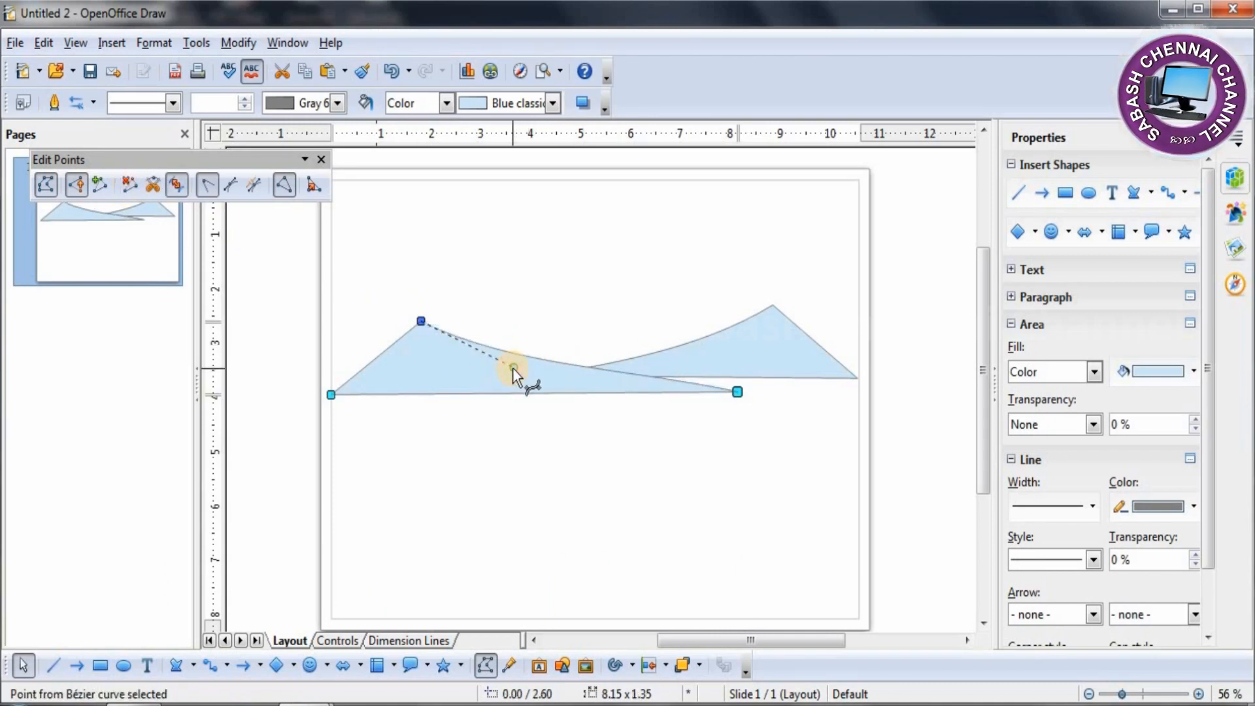
- Draw a rectangle about 10.58 by 3.65 inches across the upper part of the page, within the margins
click(590, 447)
click(102, 668)
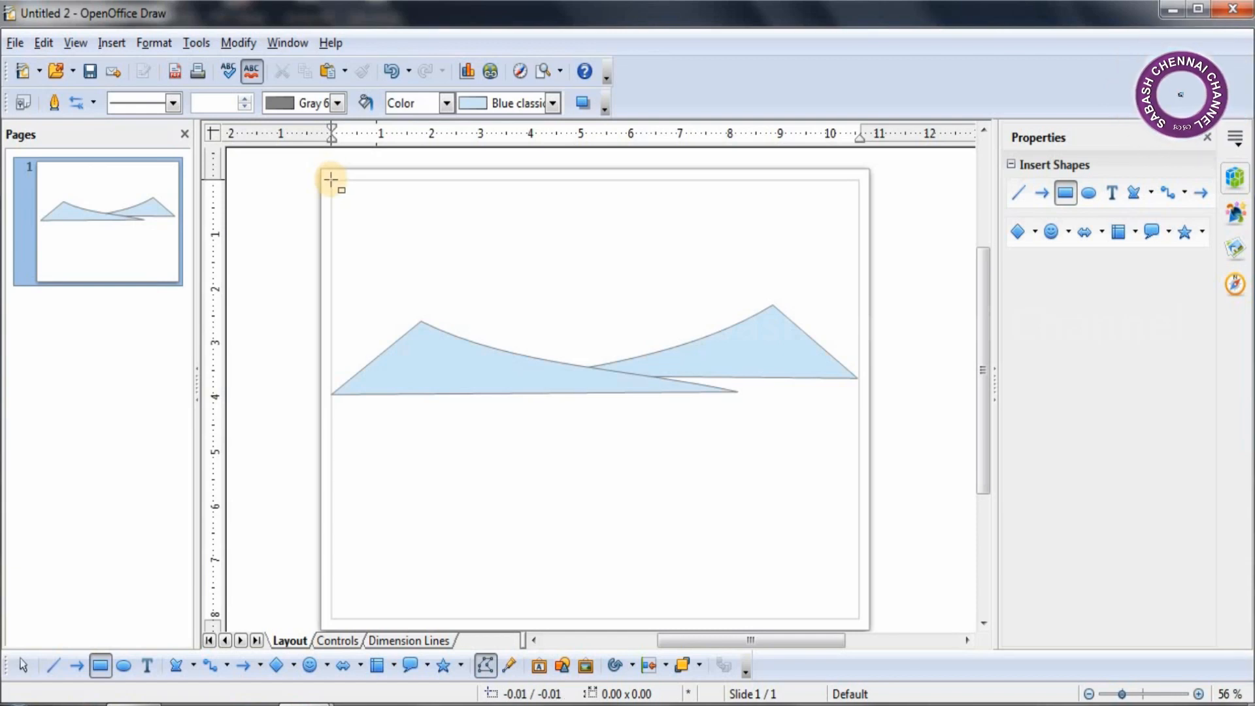
drag(331, 179, 856, 378)
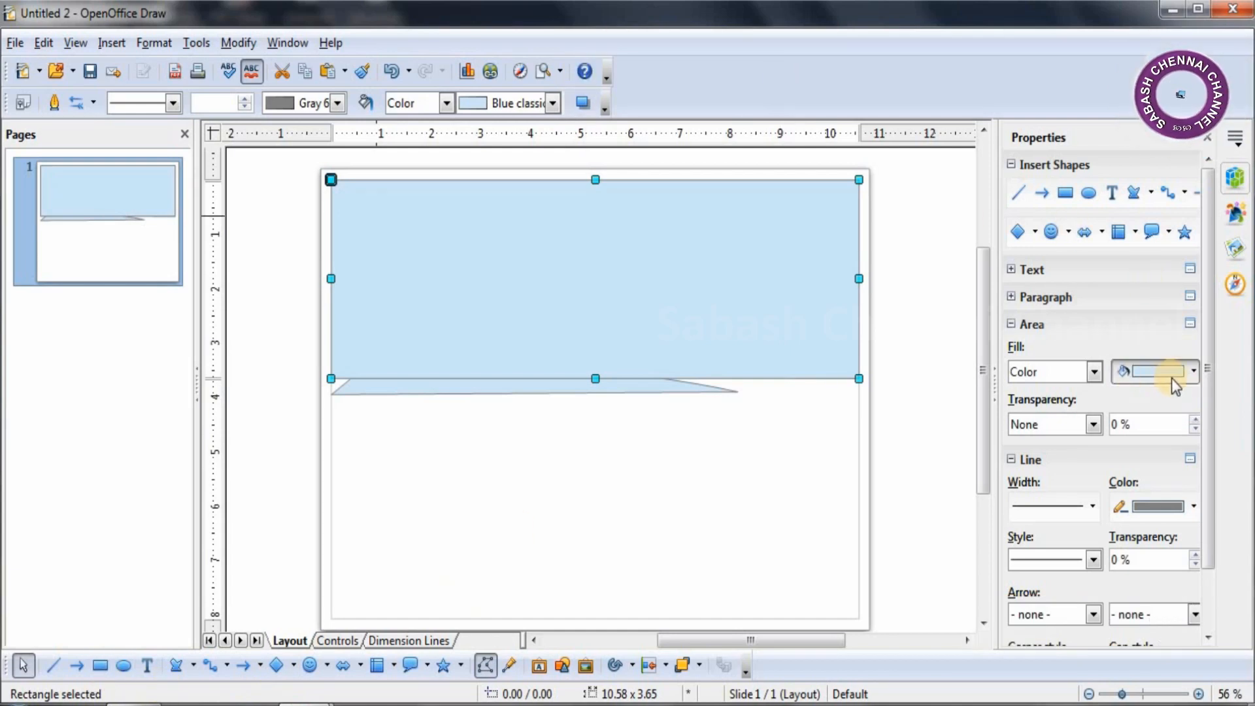
- Fill the rectangle with the preset green gradient
click(1194, 371)
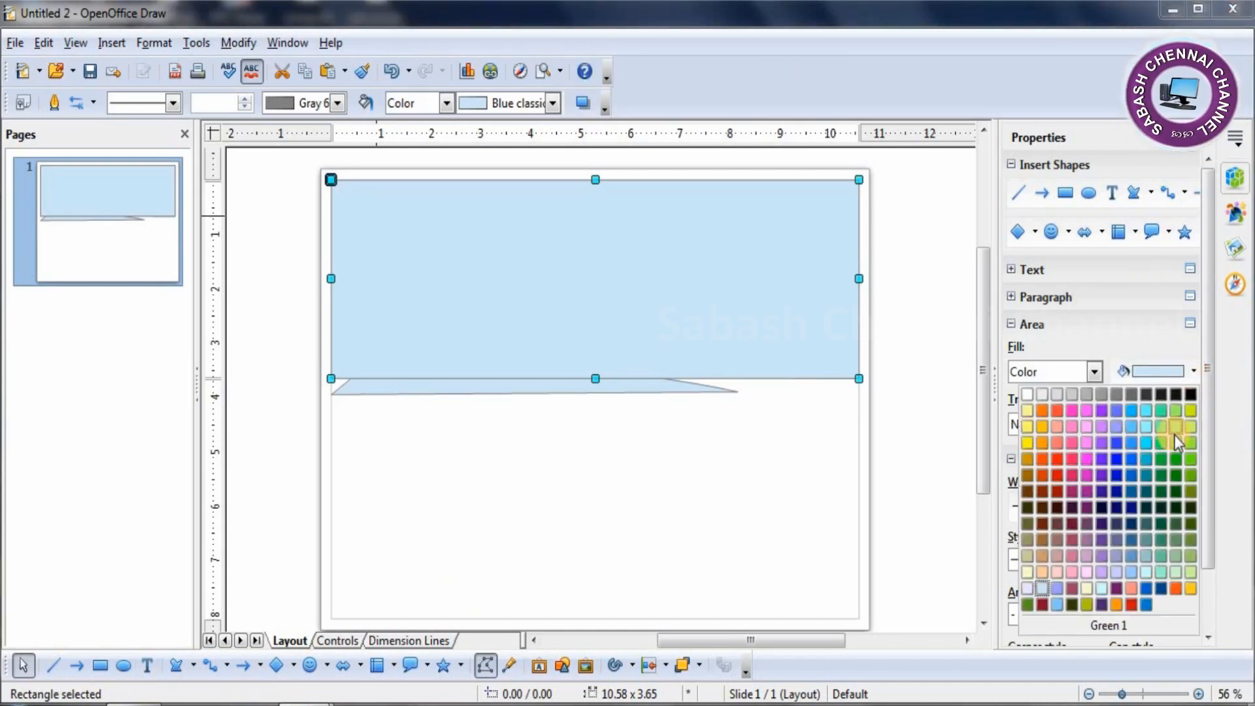
click(1175, 436)
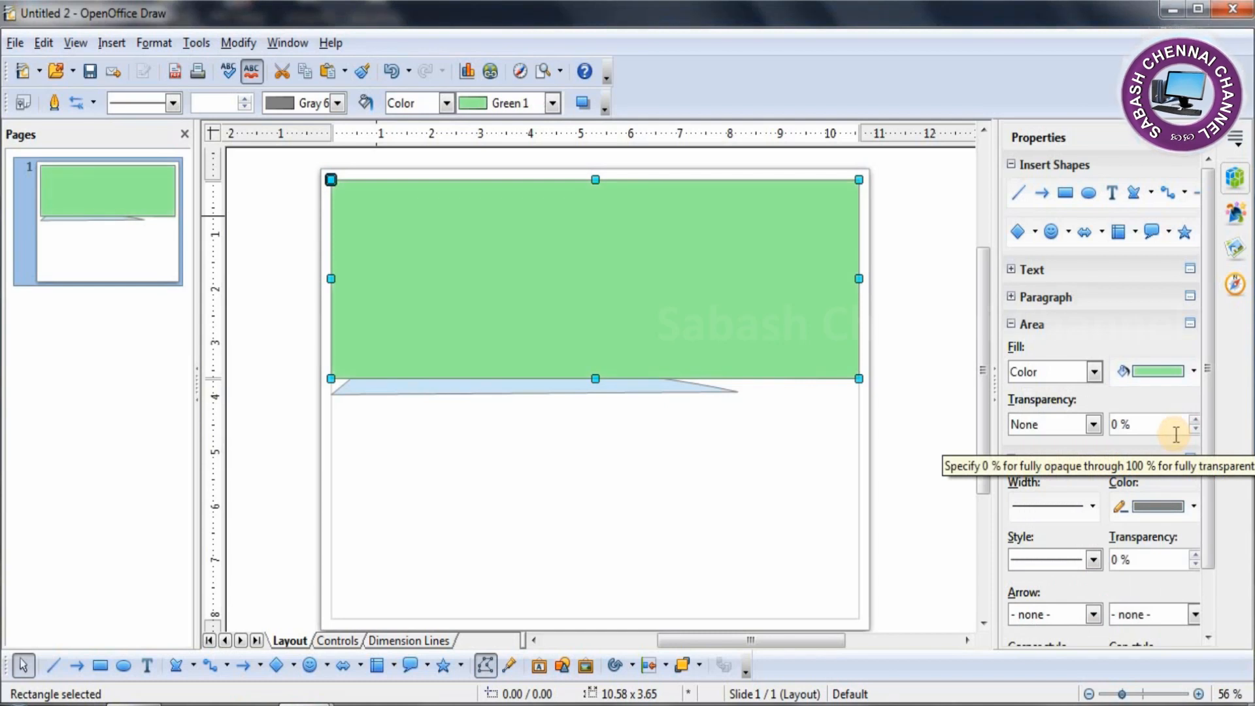
click(1080, 371)
click(1047, 424)
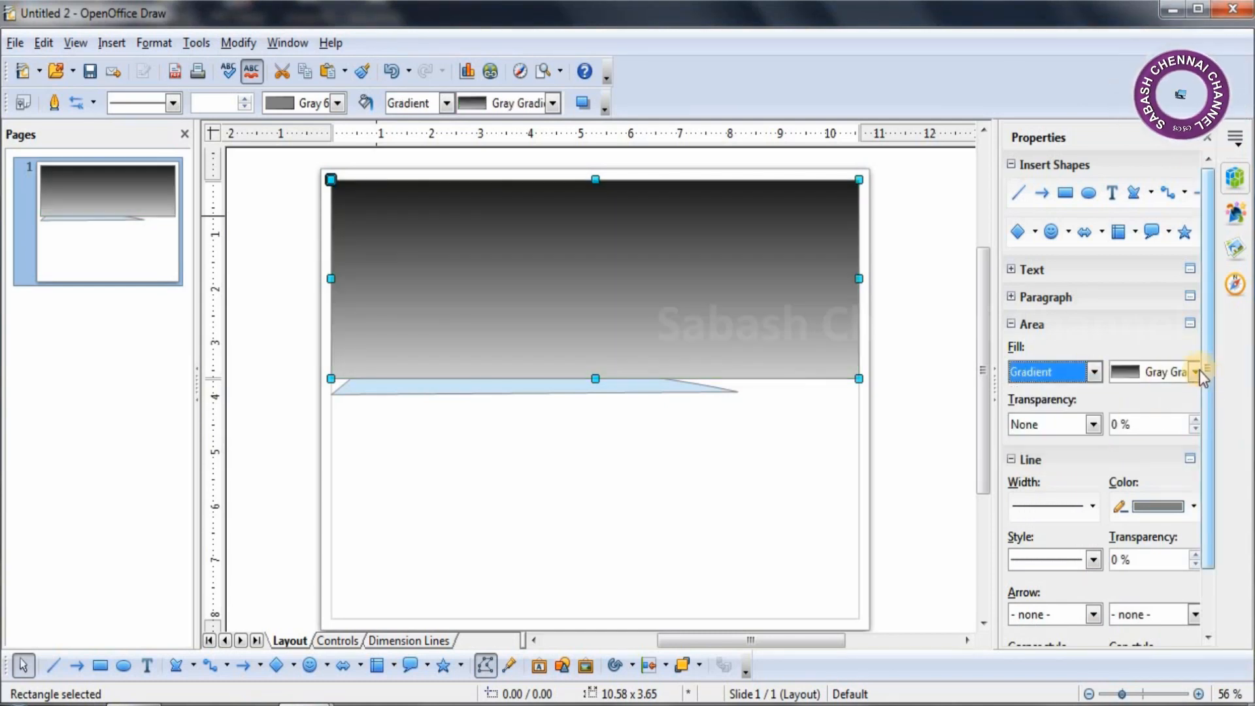
click(1195, 370)
click(938, 277)
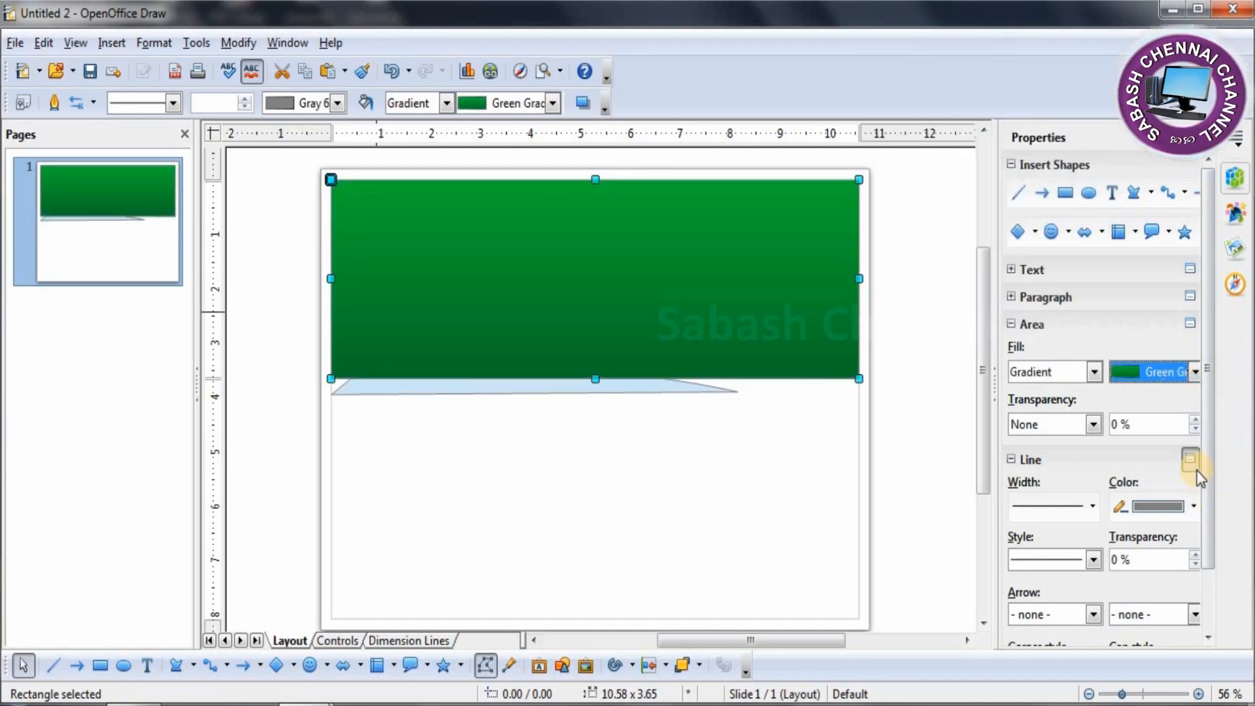
- Try flipping the green rectangle through its position and size properties, and reverse the flip
drag(1213, 483, 1215, 595)
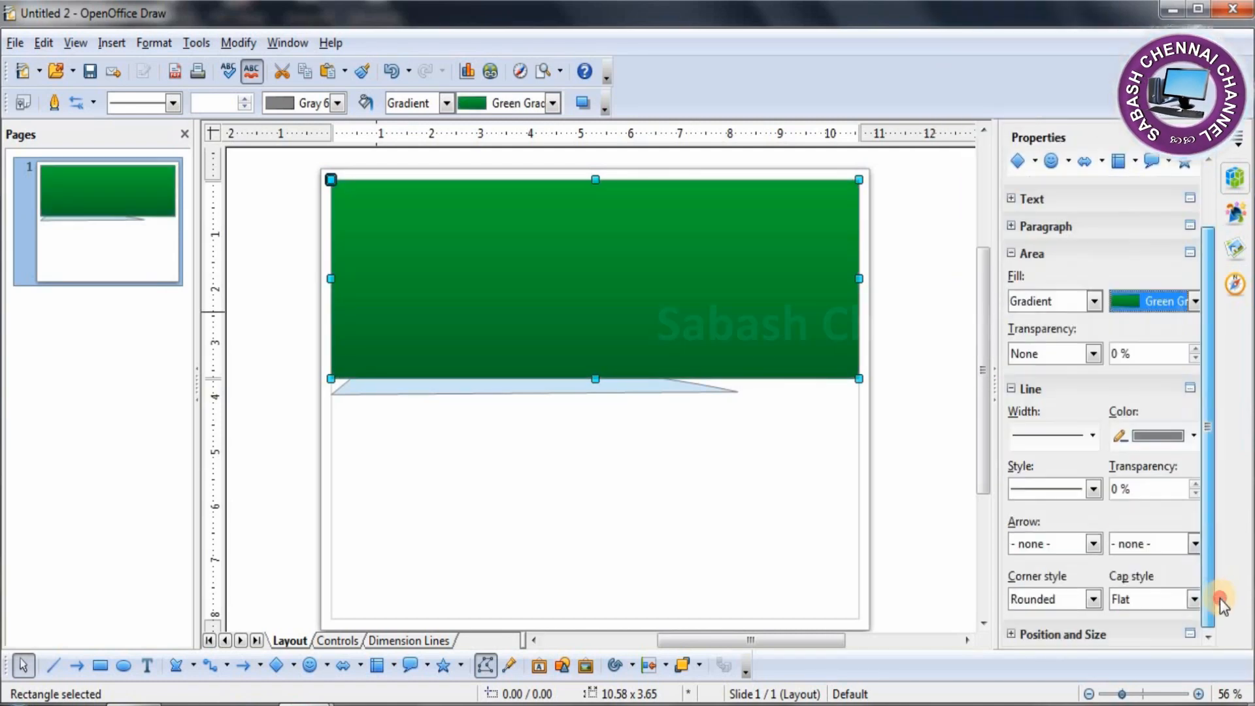
click(1010, 634)
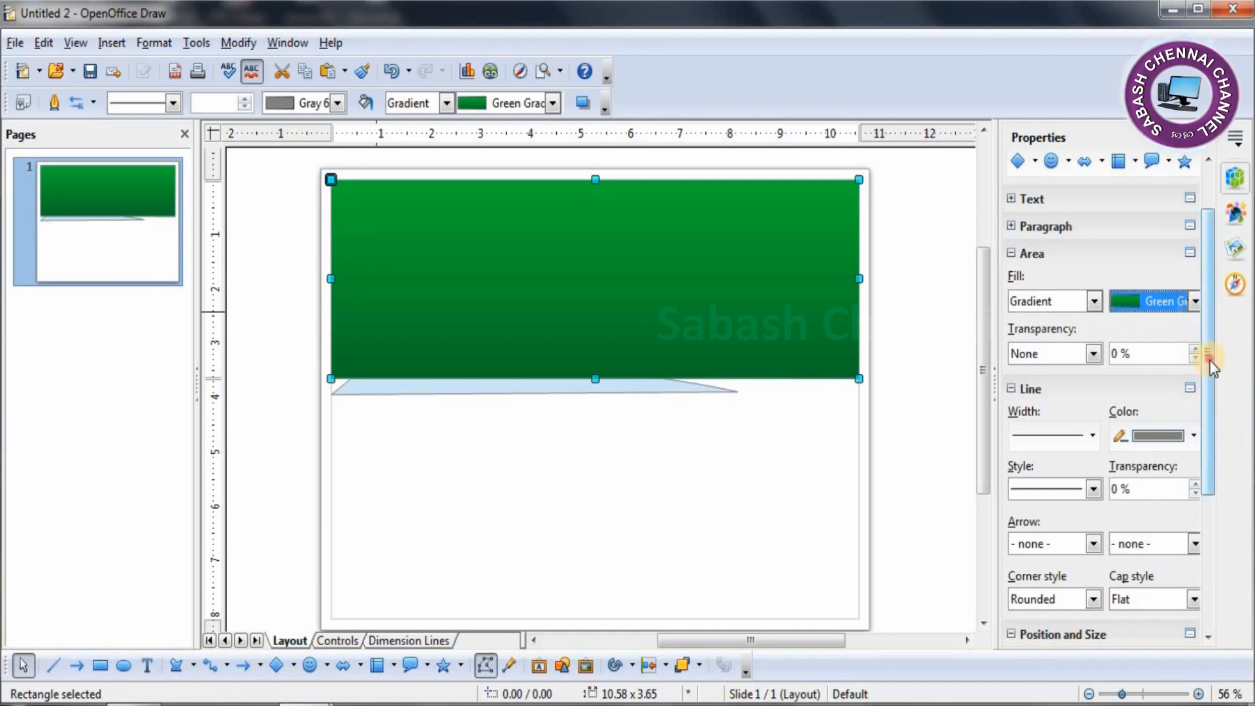
drag(1210, 359, 1208, 605)
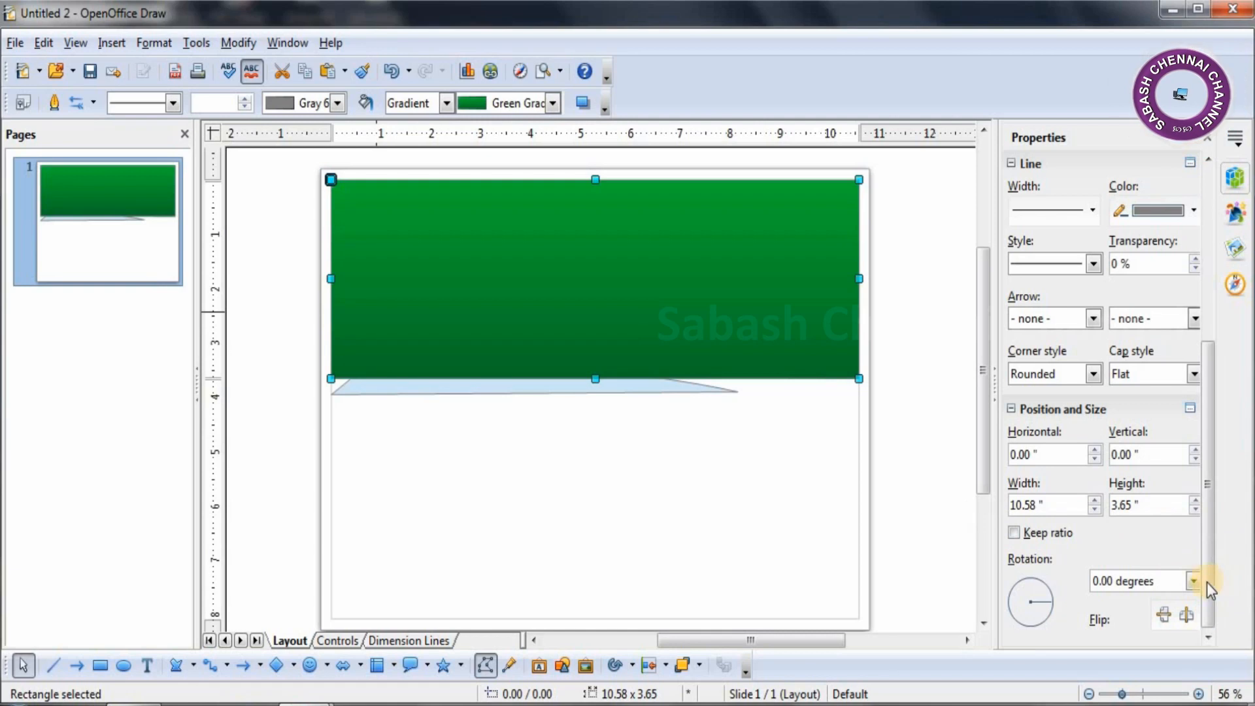
click(1158, 617)
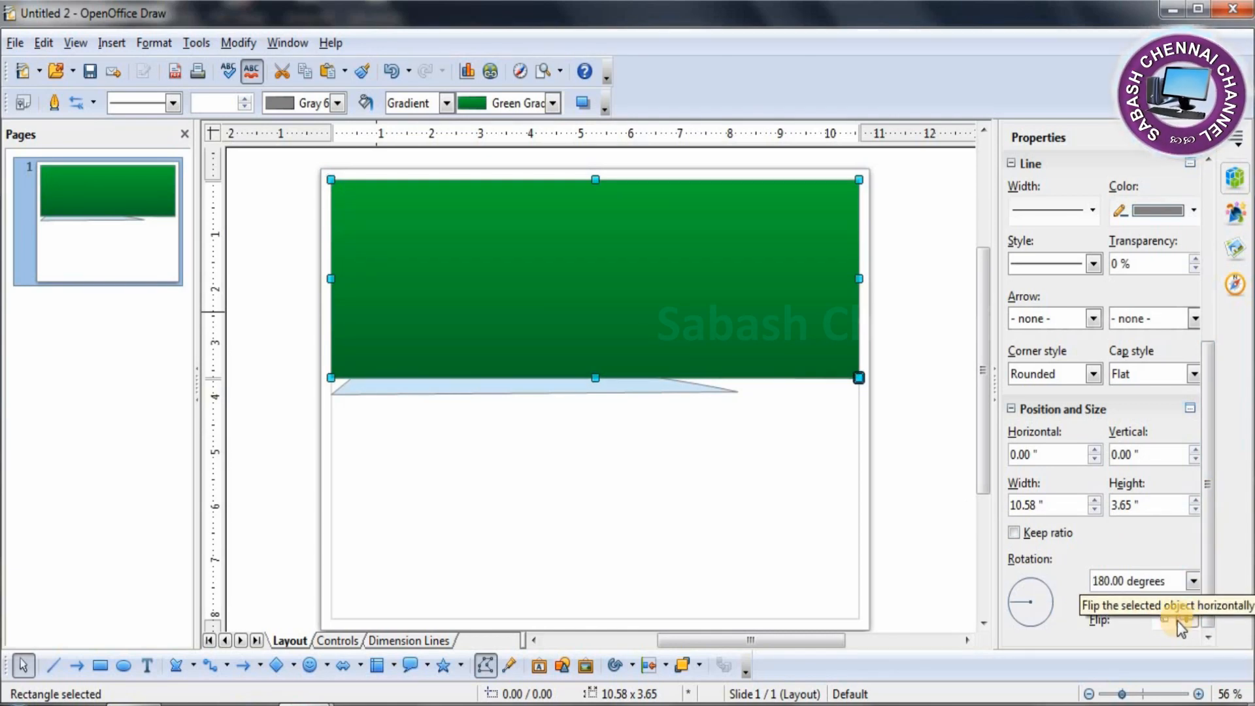
click(1164, 621)
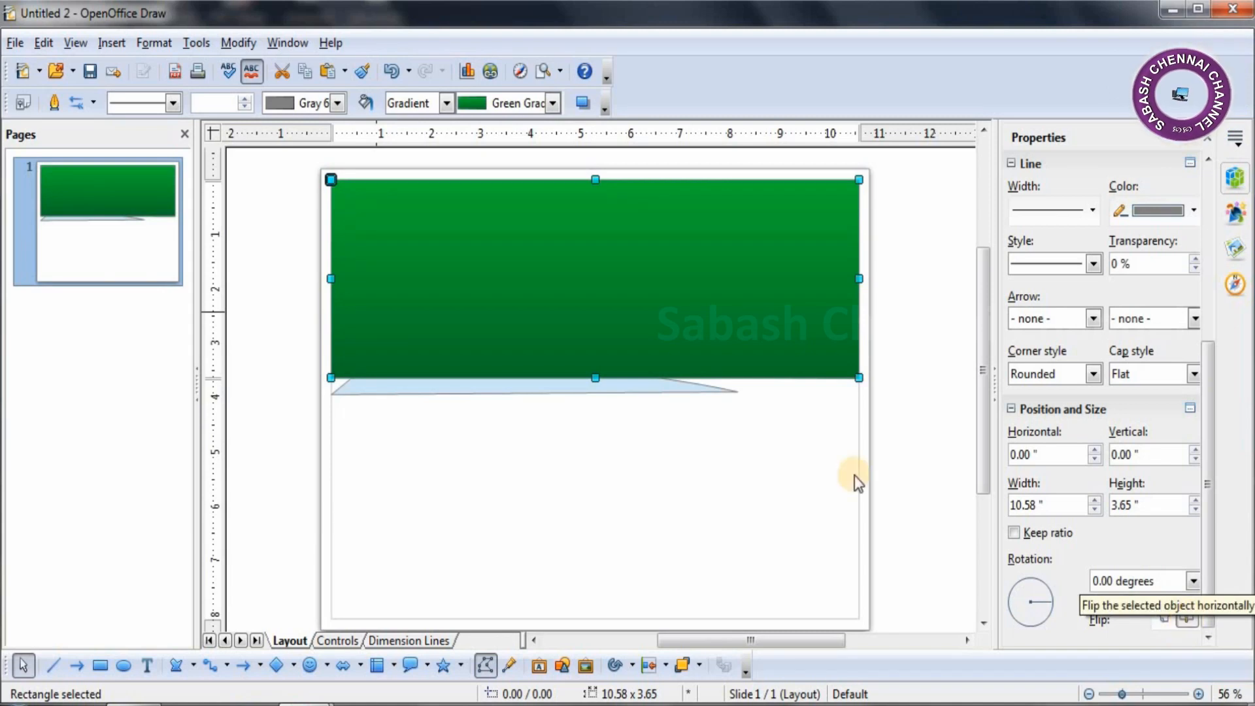
- Try rounding the green rectangle's corners, and undo the rounding
drag(335, 184, 382, 320)
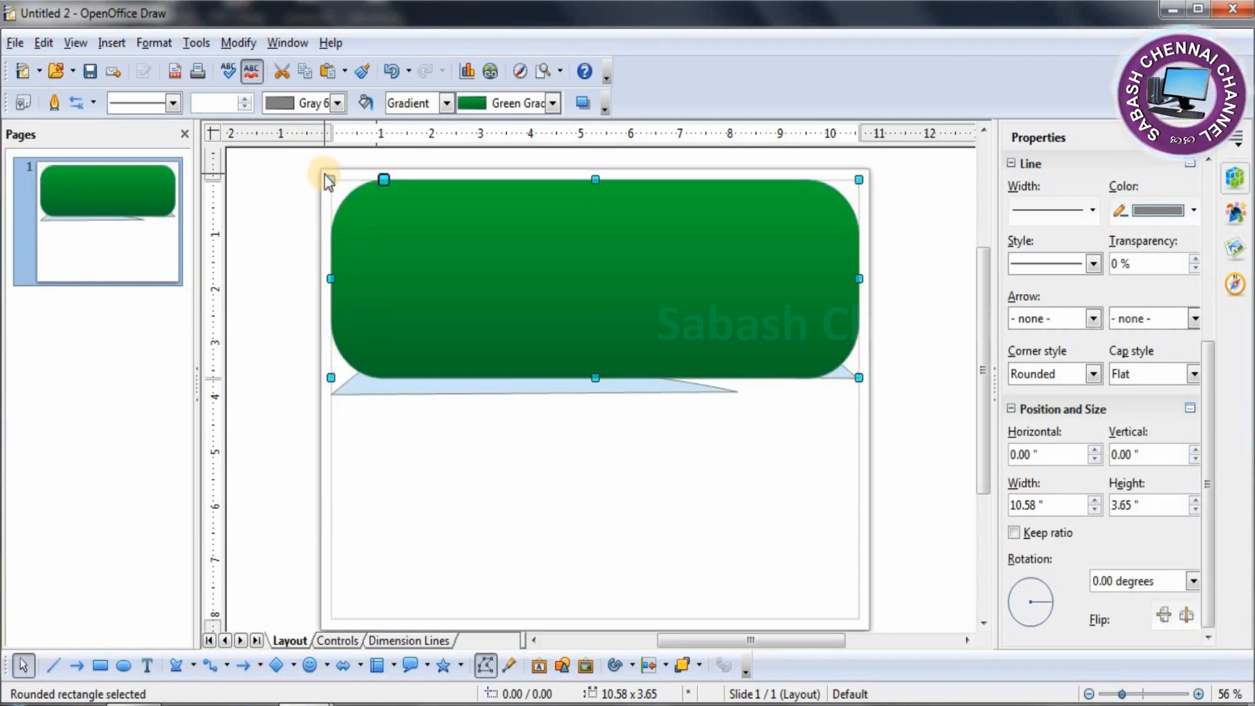
key(ctrl+z)
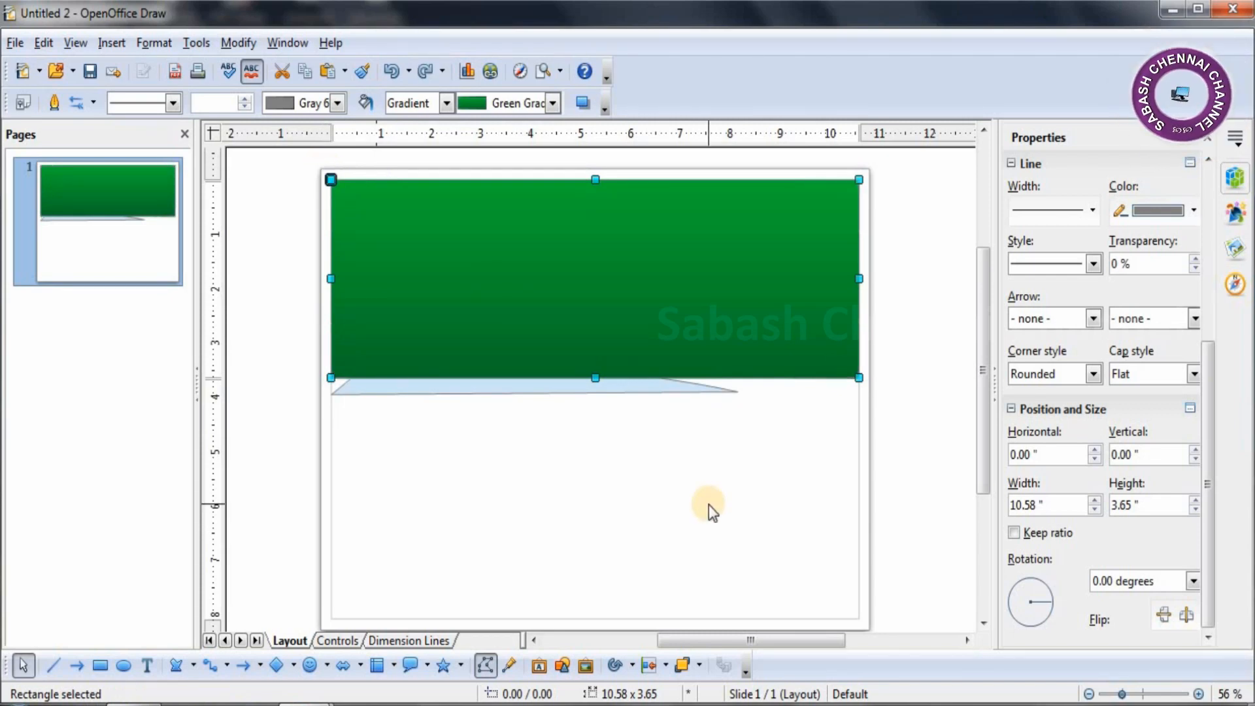
click(711, 505)
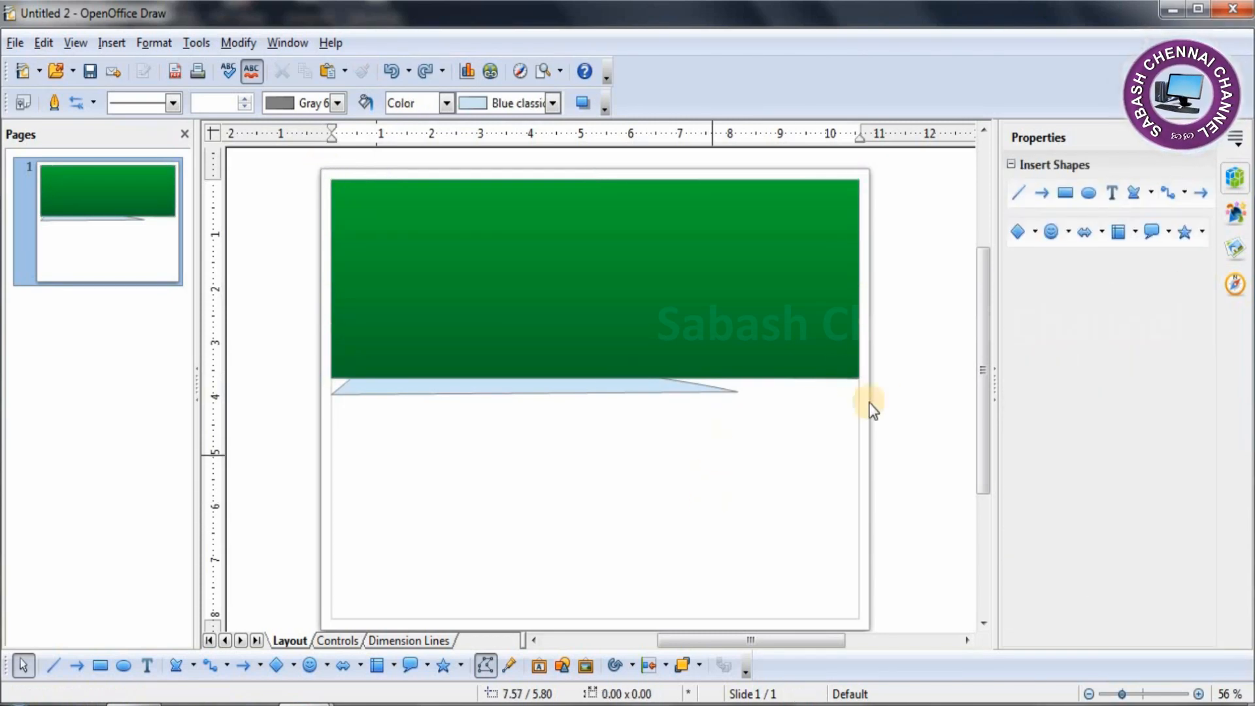
- Send the green rectangle backward two levels, behind both mountain shapes
right_click(606, 280)
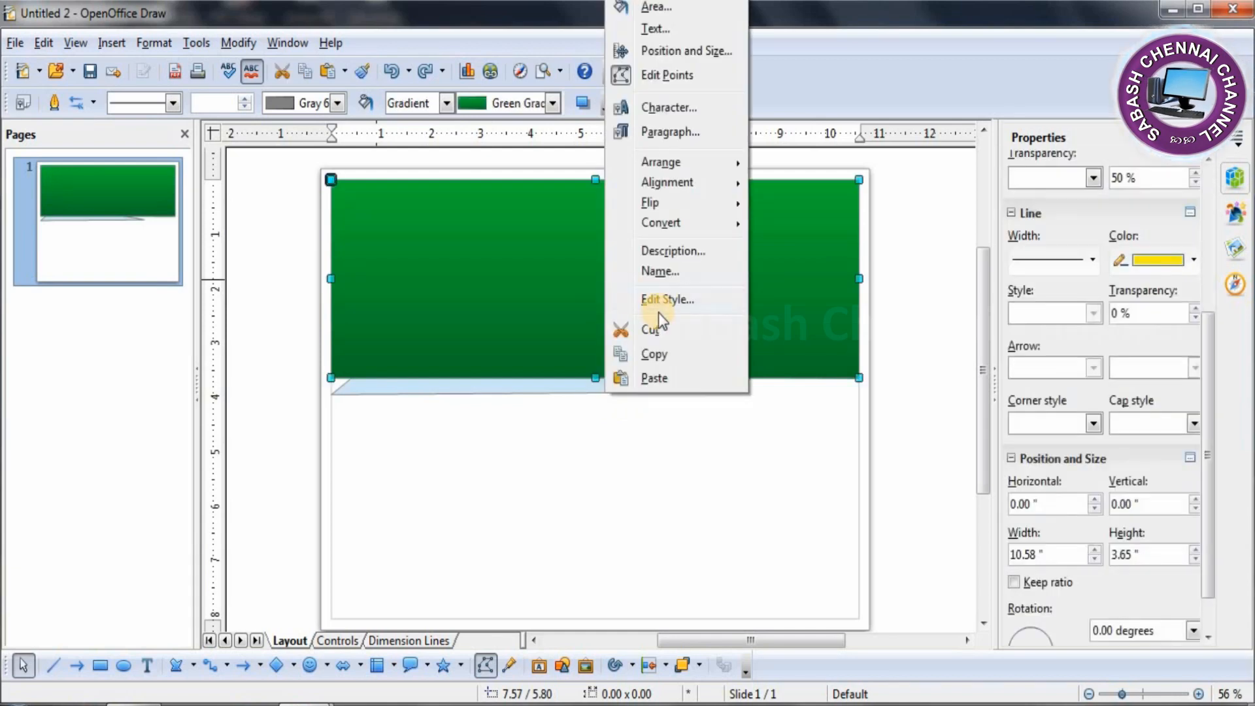
mouse_move(718, 164)
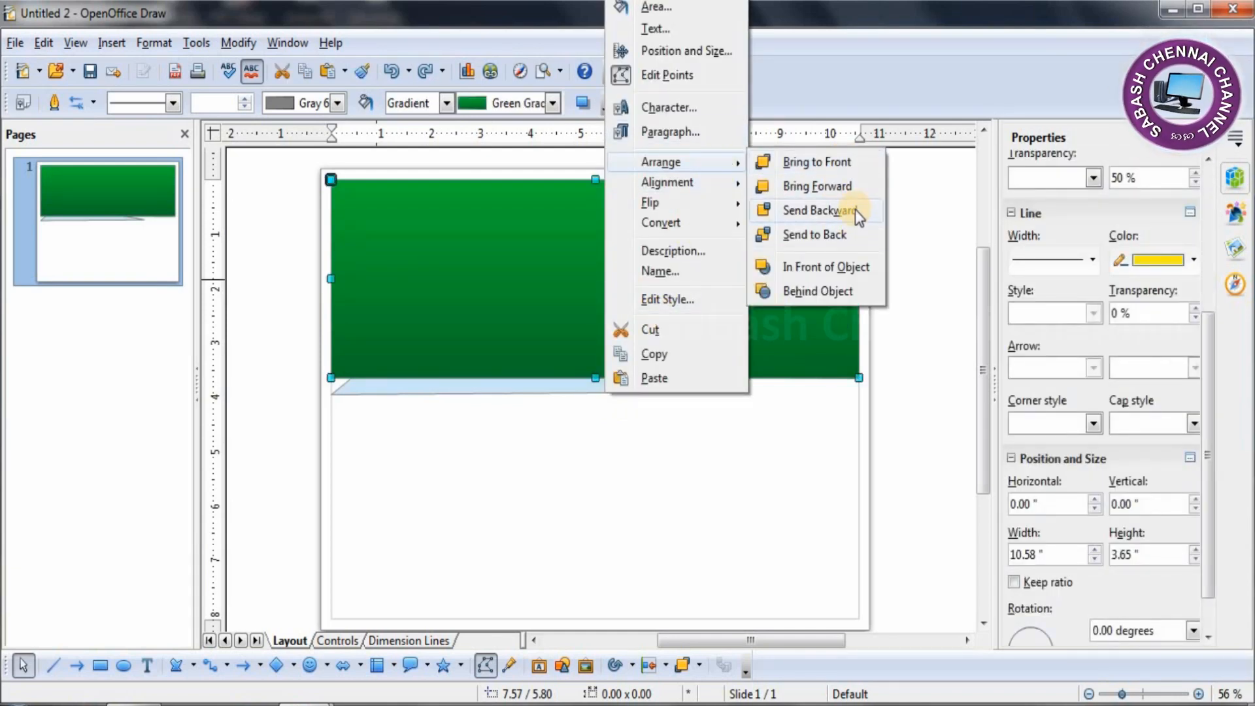
click(854, 210)
right_click(763, 297)
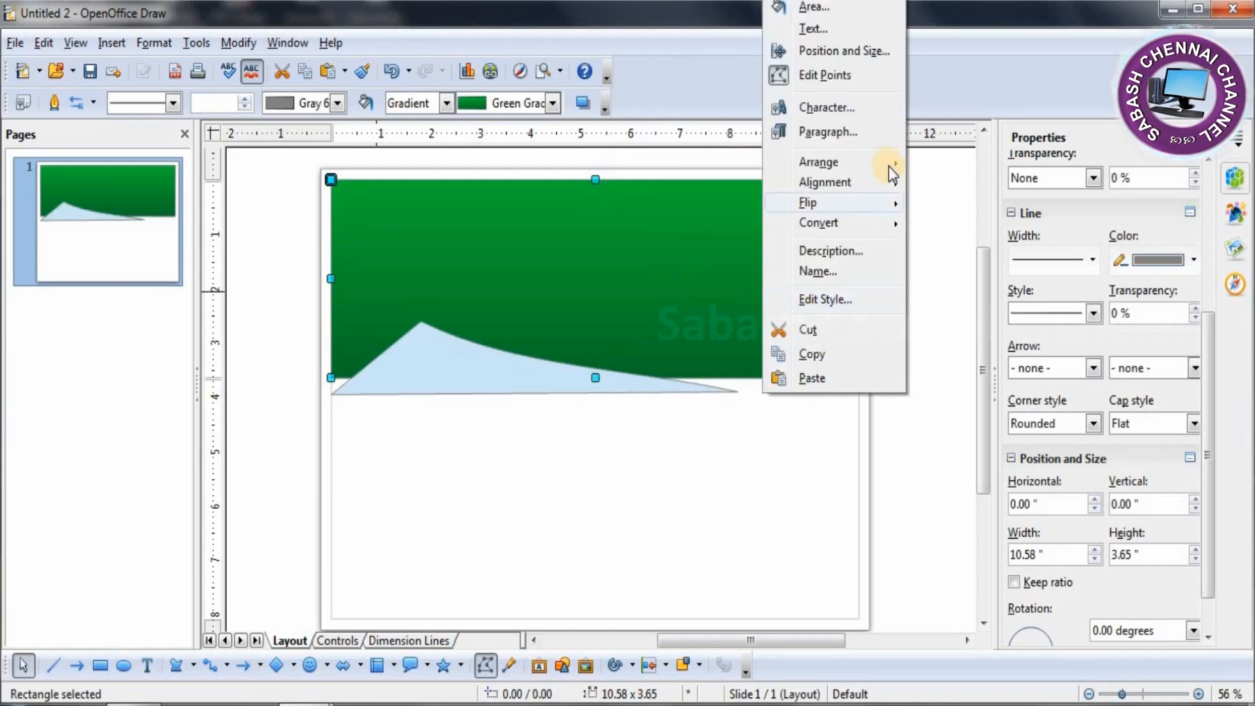
mouse_move(887, 162)
click(970, 210)
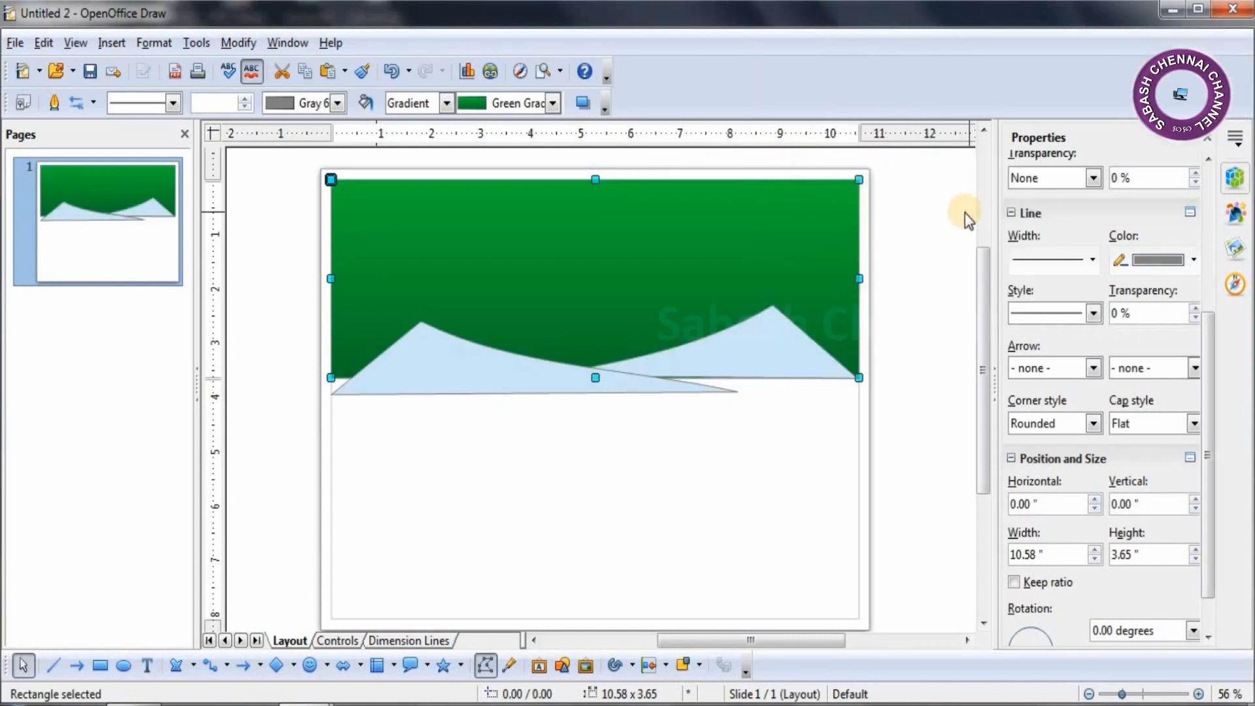
- Fill the left mountain with the solid color Orange 8
click(427, 551)
click(437, 347)
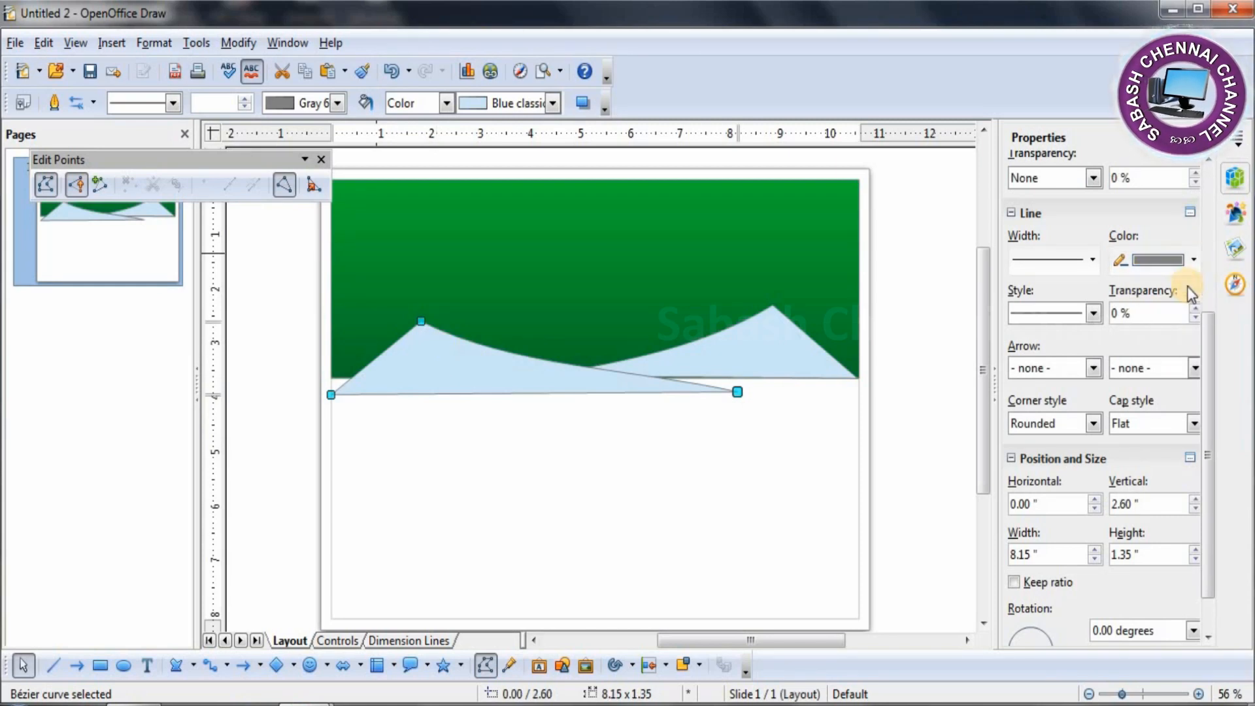
drag(1208, 357, 1208, 261)
scroll(1194, 290, up, 3)
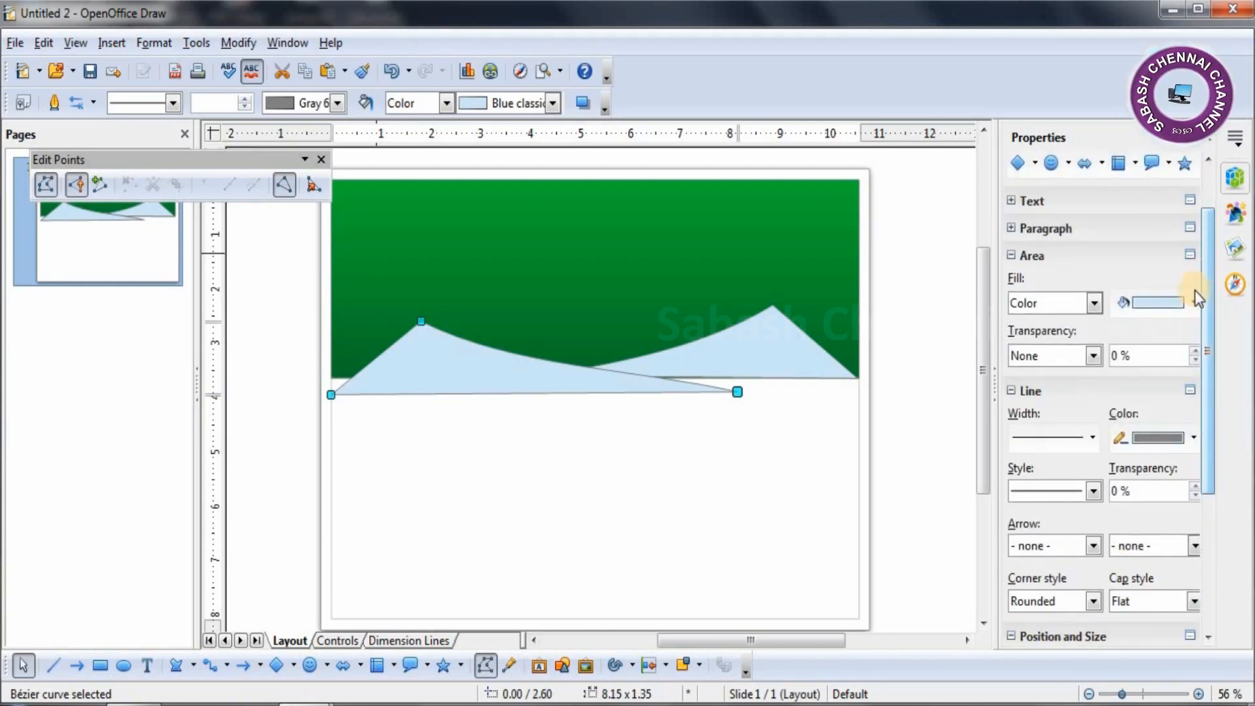
click(1193, 302)
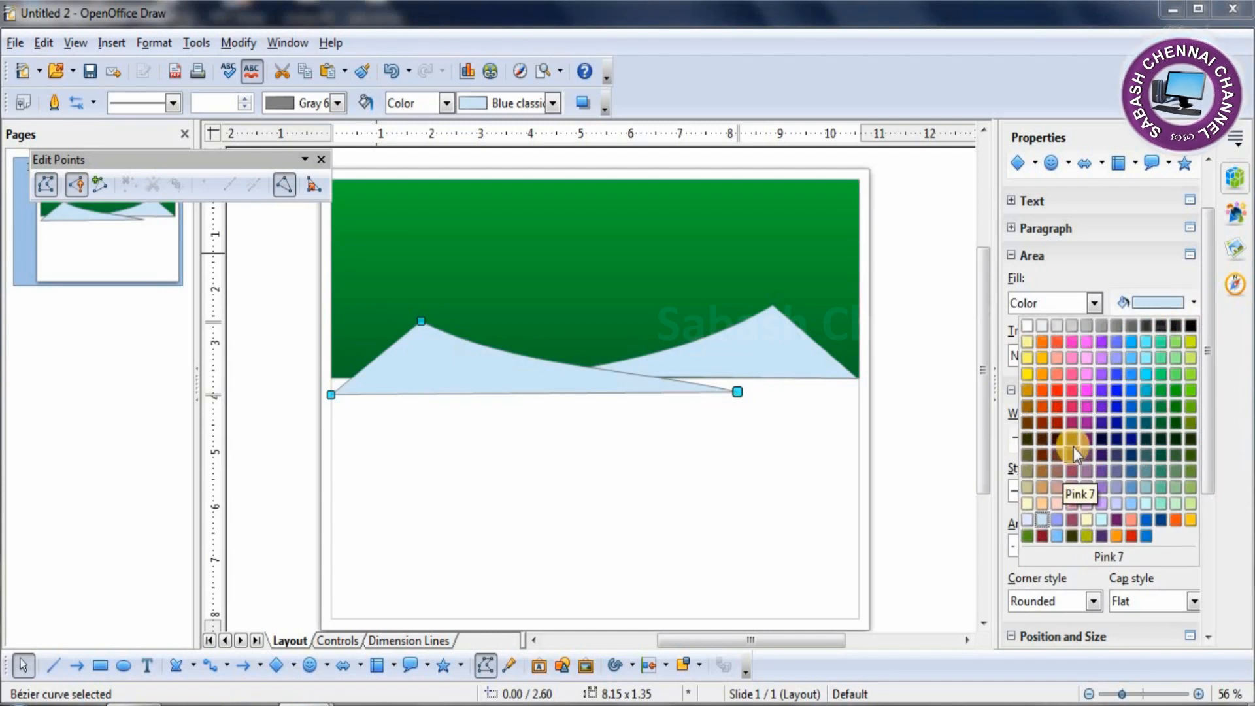
click(1038, 469)
- Try Red 8 on the right mountain, and settle on an Orange 8 fill for it
click(764, 340)
click(1193, 302)
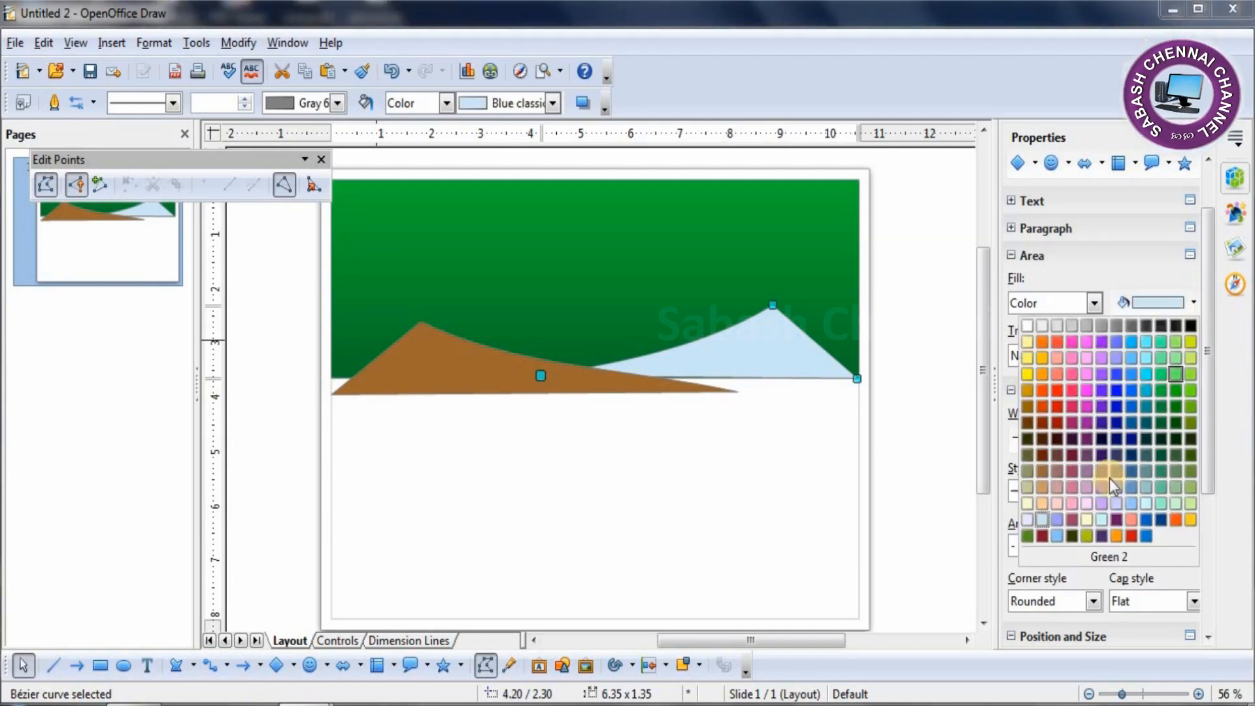
click(1059, 471)
click(1193, 302)
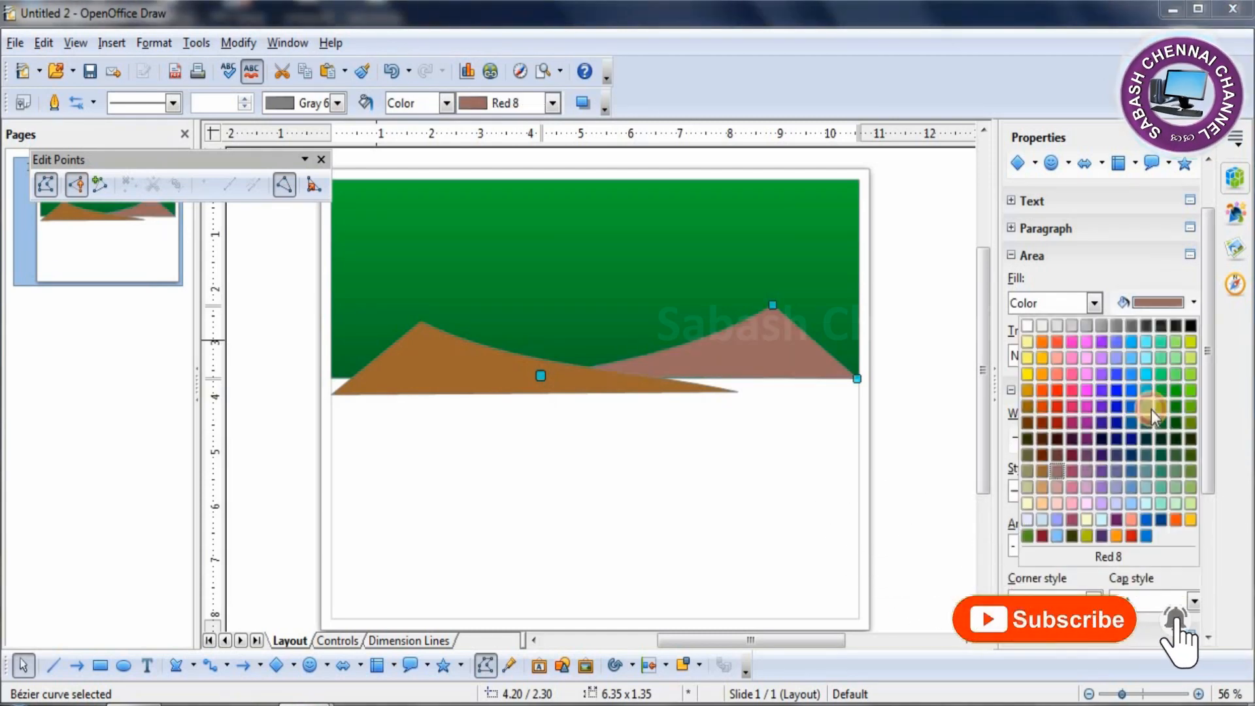
click(1041, 473)
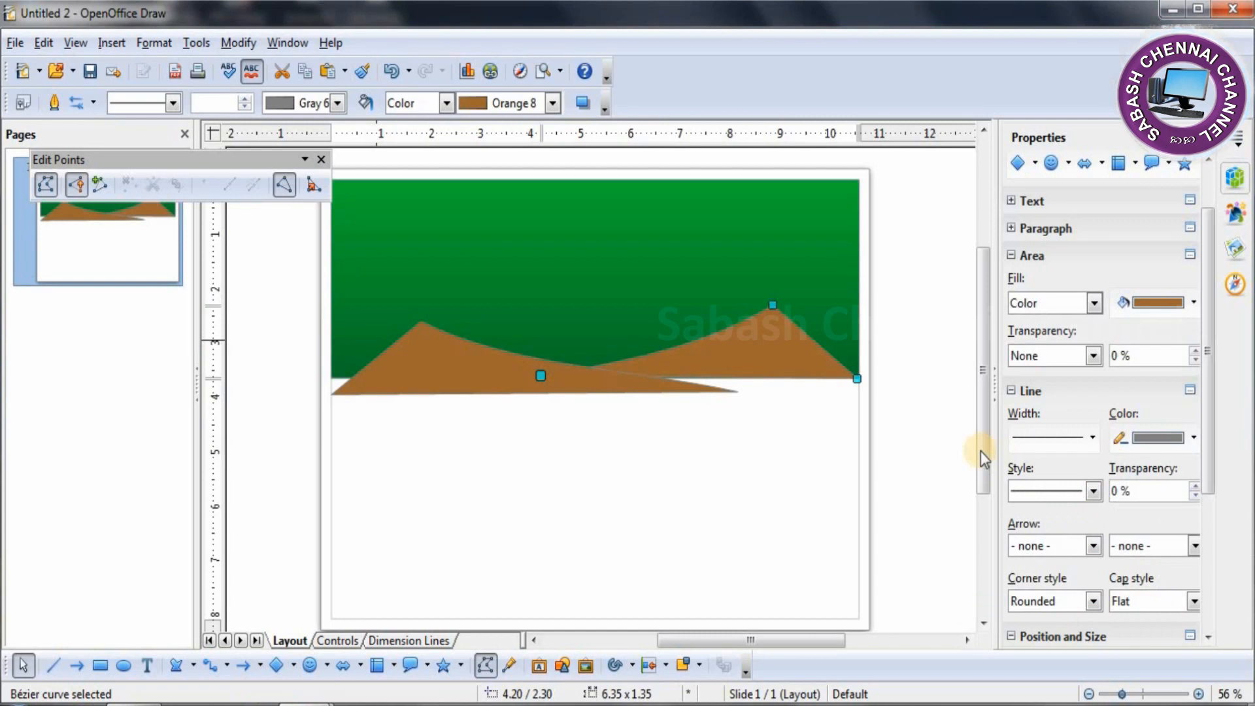
- Move the left mountain up to line up its base with the right mountain's, and set its outline color to Pink 7
drag(424, 360, 415, 347)
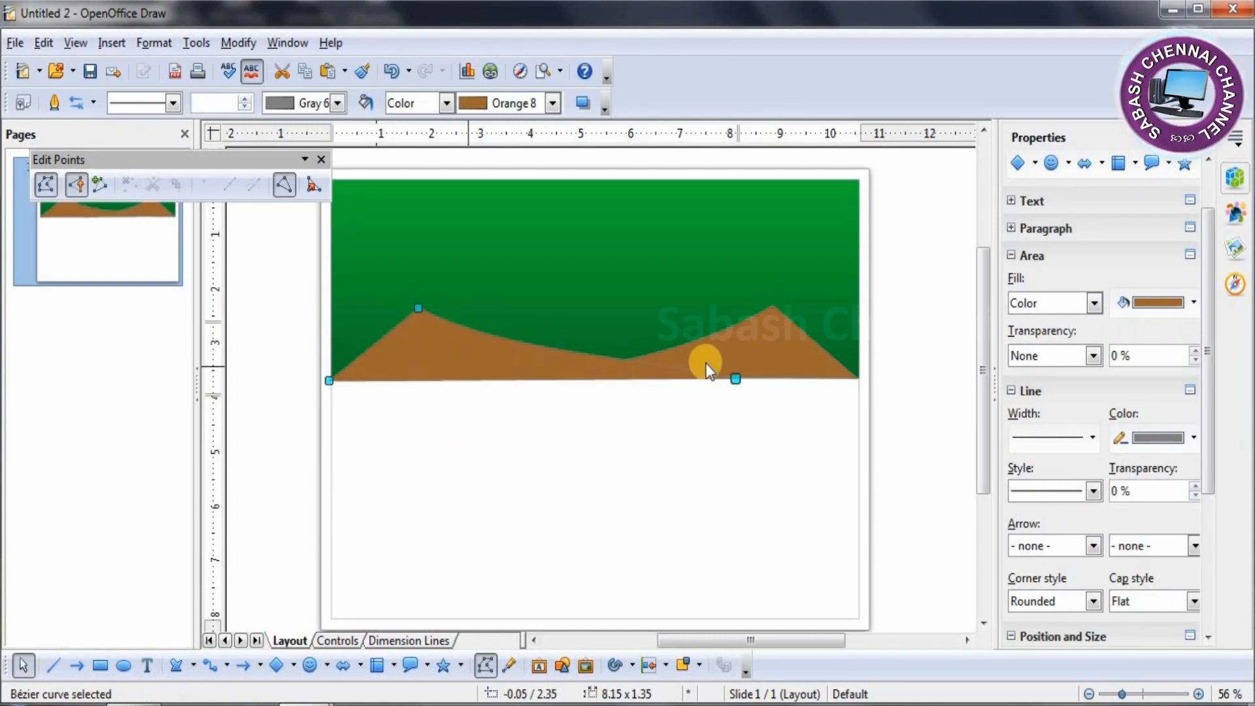
key(Escape)
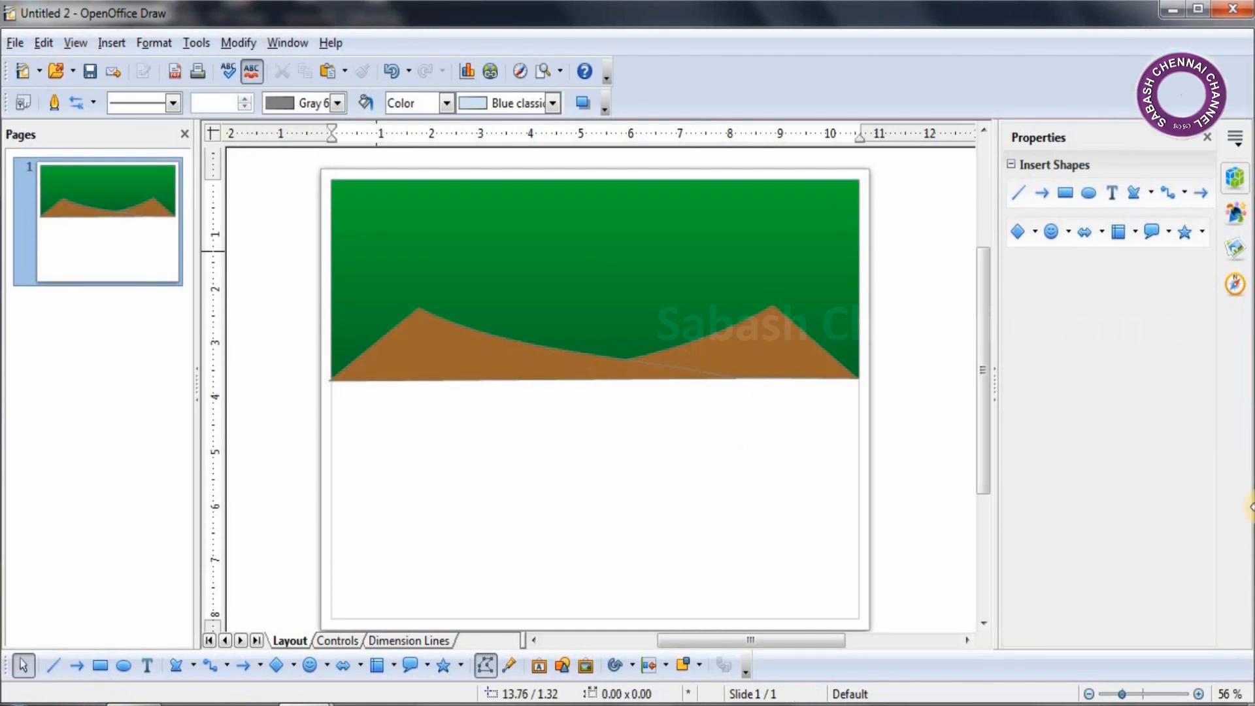
click(480, 348)
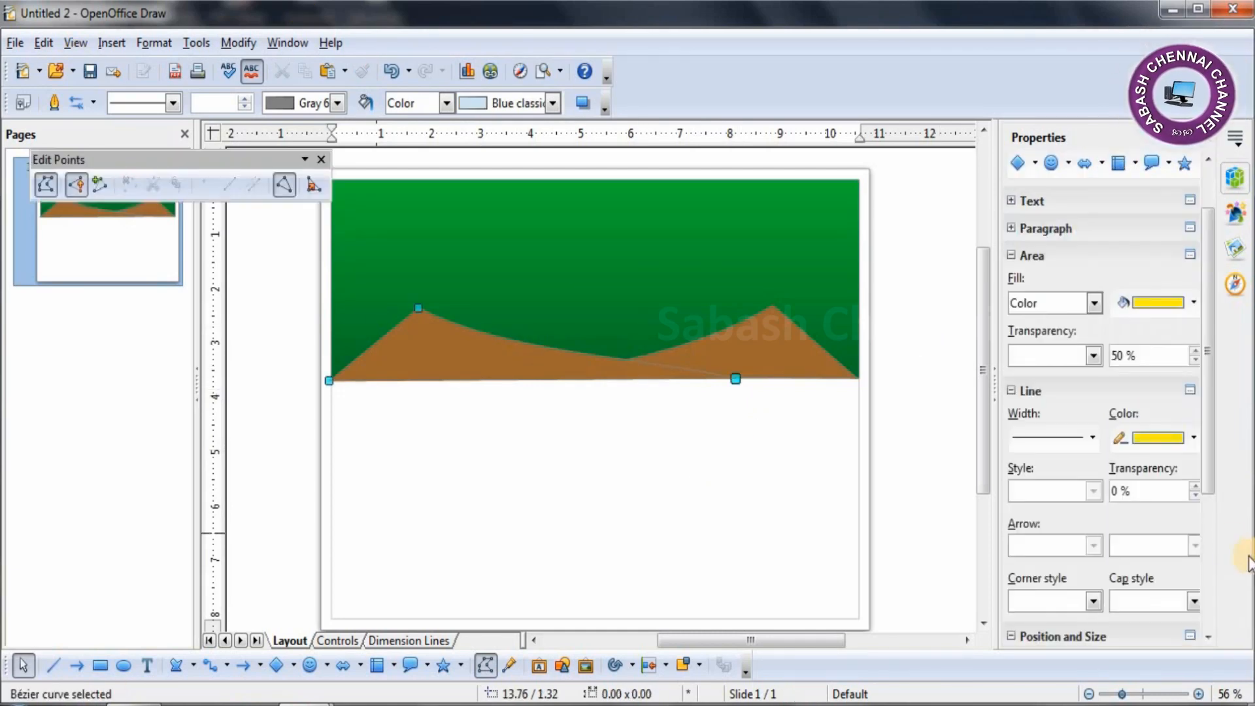
click(1189, 431)
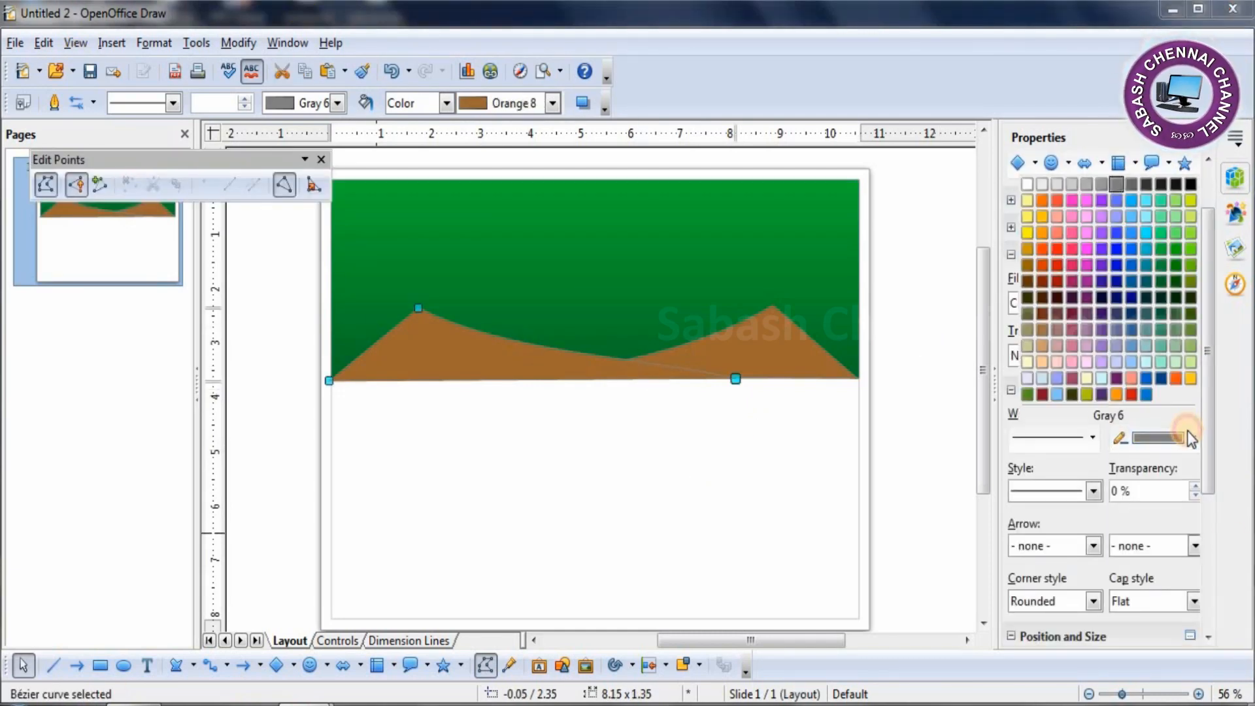
click(1071, 315)
- Set the right mountain's outline color to Pink 7 and deselect it
click(858, 379)
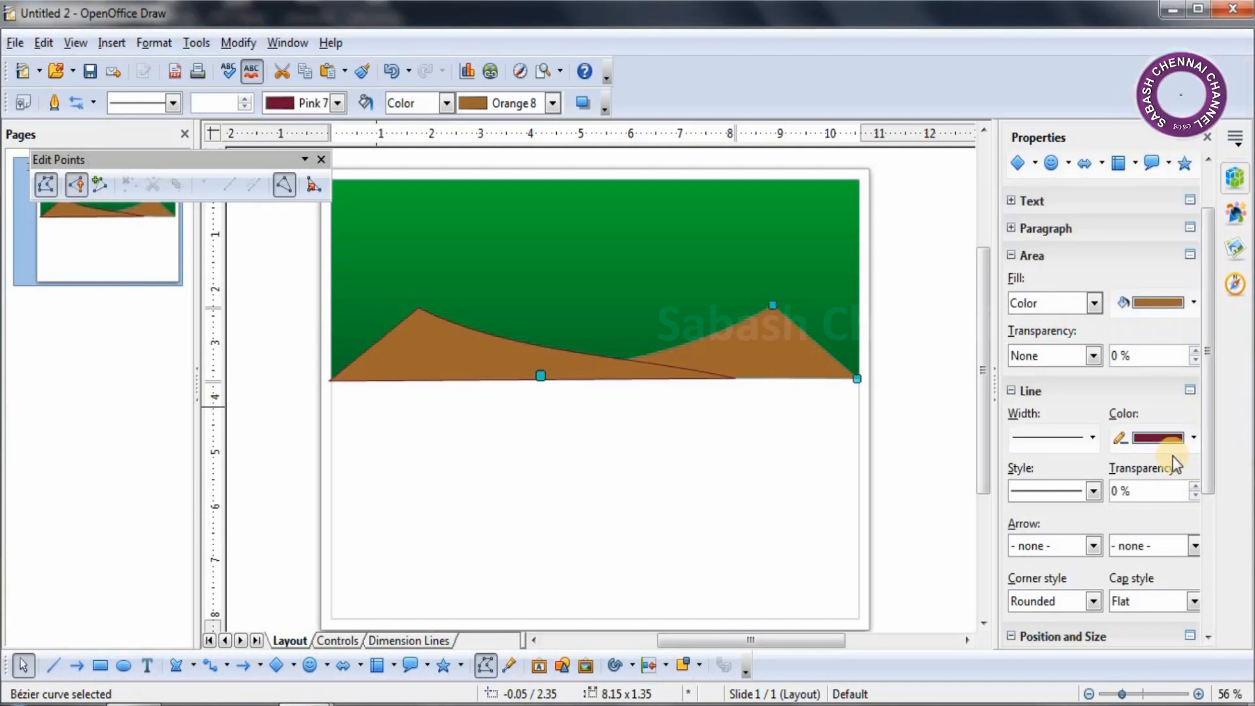
click(1194, 437)
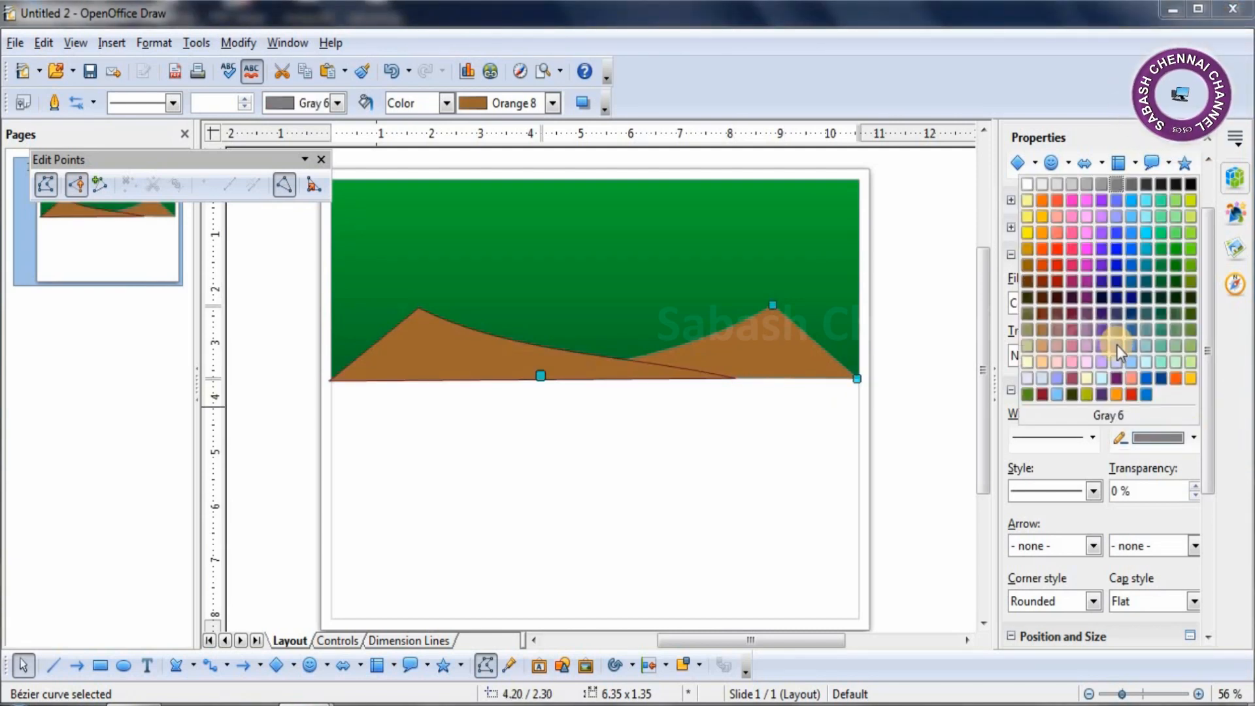
click(1073, 315)
click(680, 444)
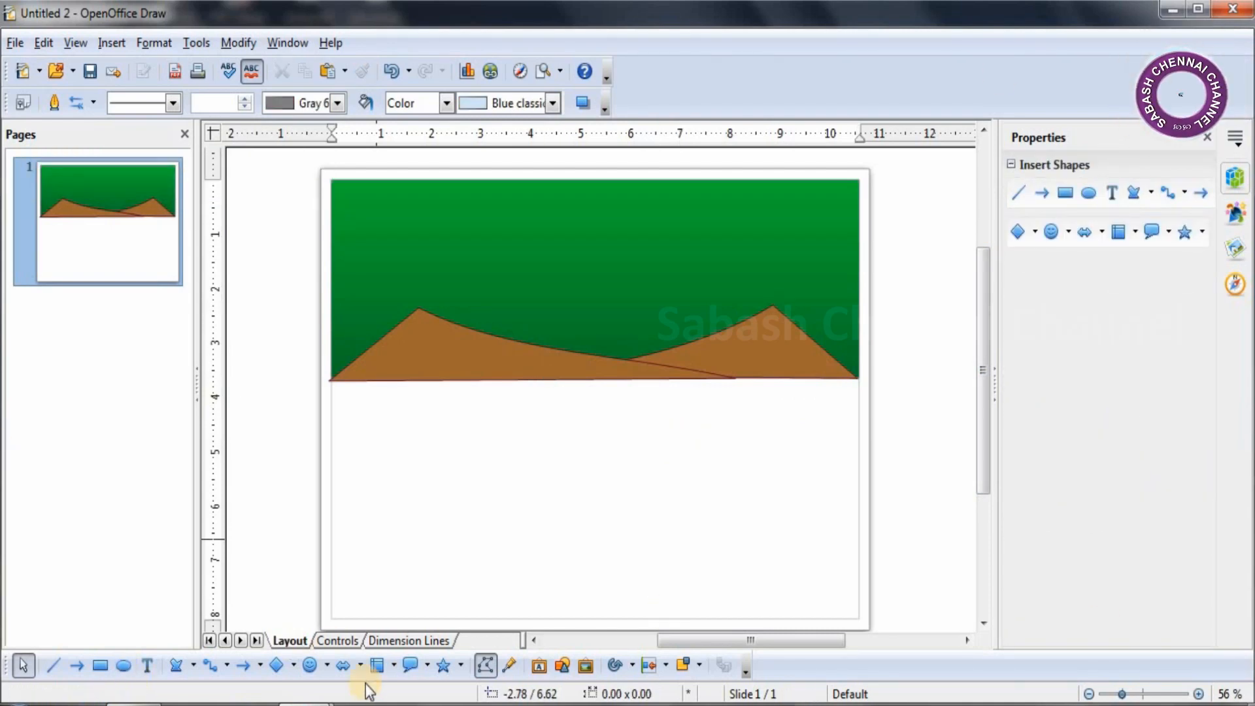
- Draw a filled, bent polygon band across the full page width below the mountains, about 10.58" wide and 1.20" high
click(100, 665)
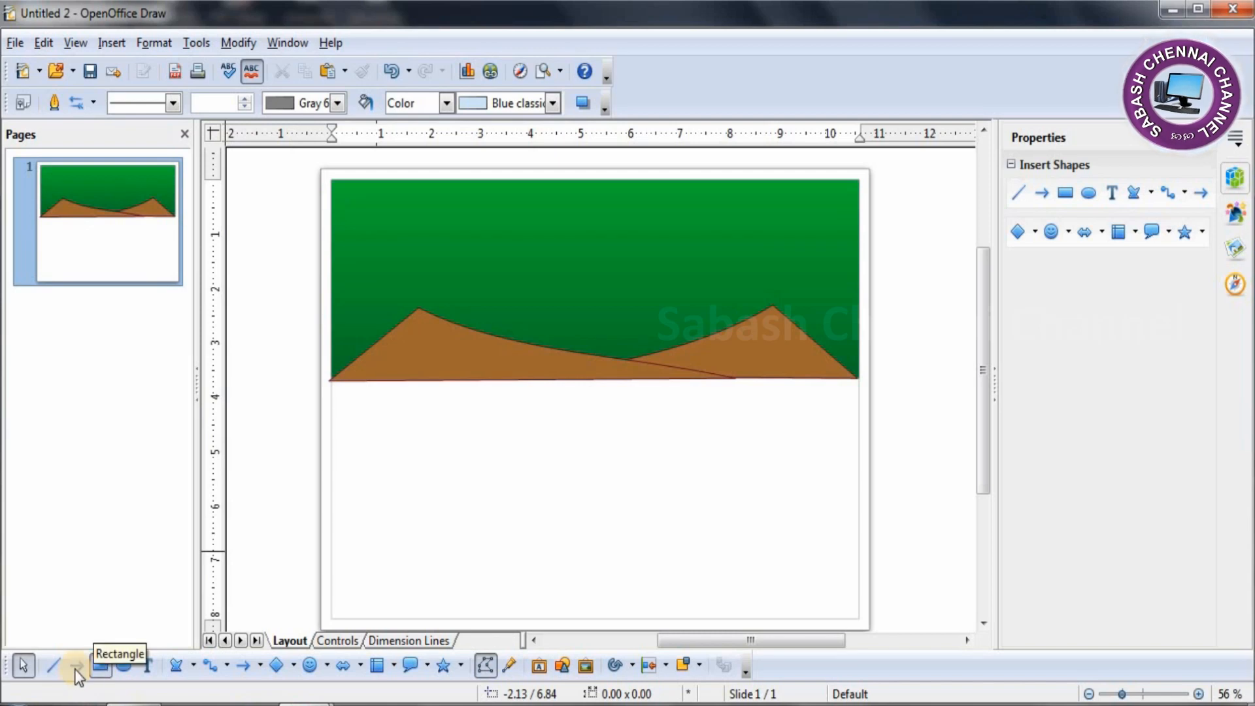
click(194, 668)
click(207, 595)
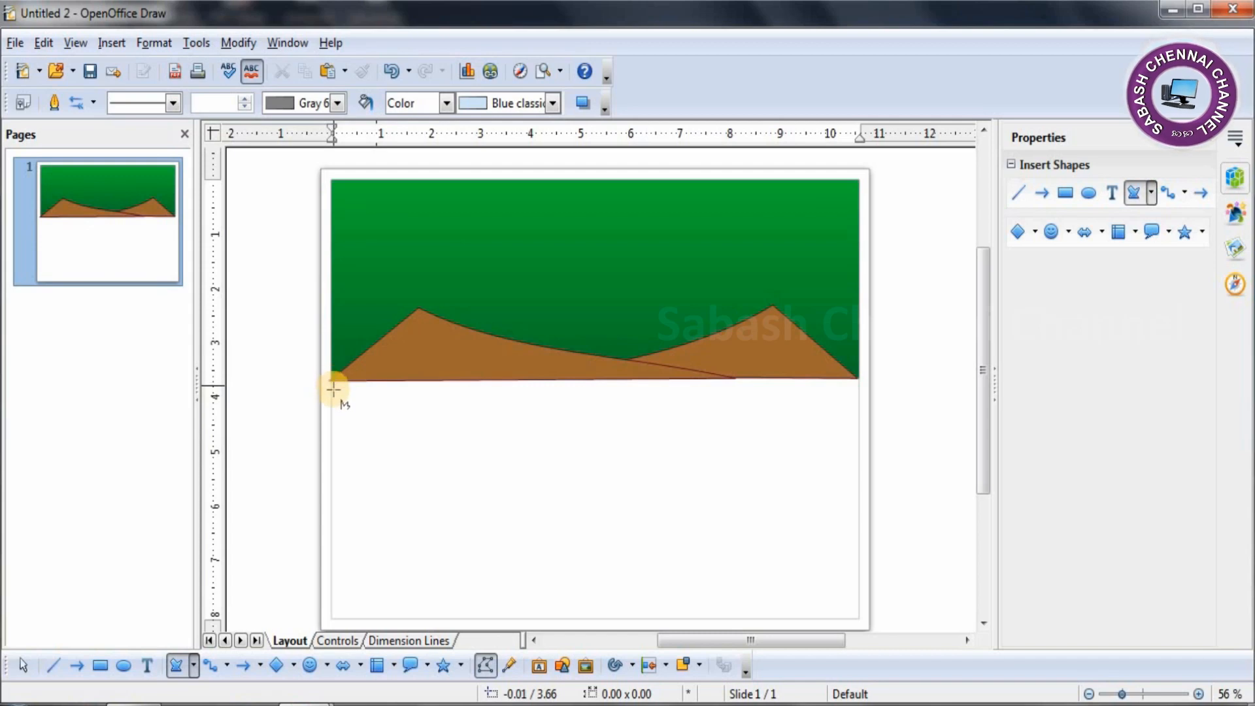
drag(331, 479, 541, 482)
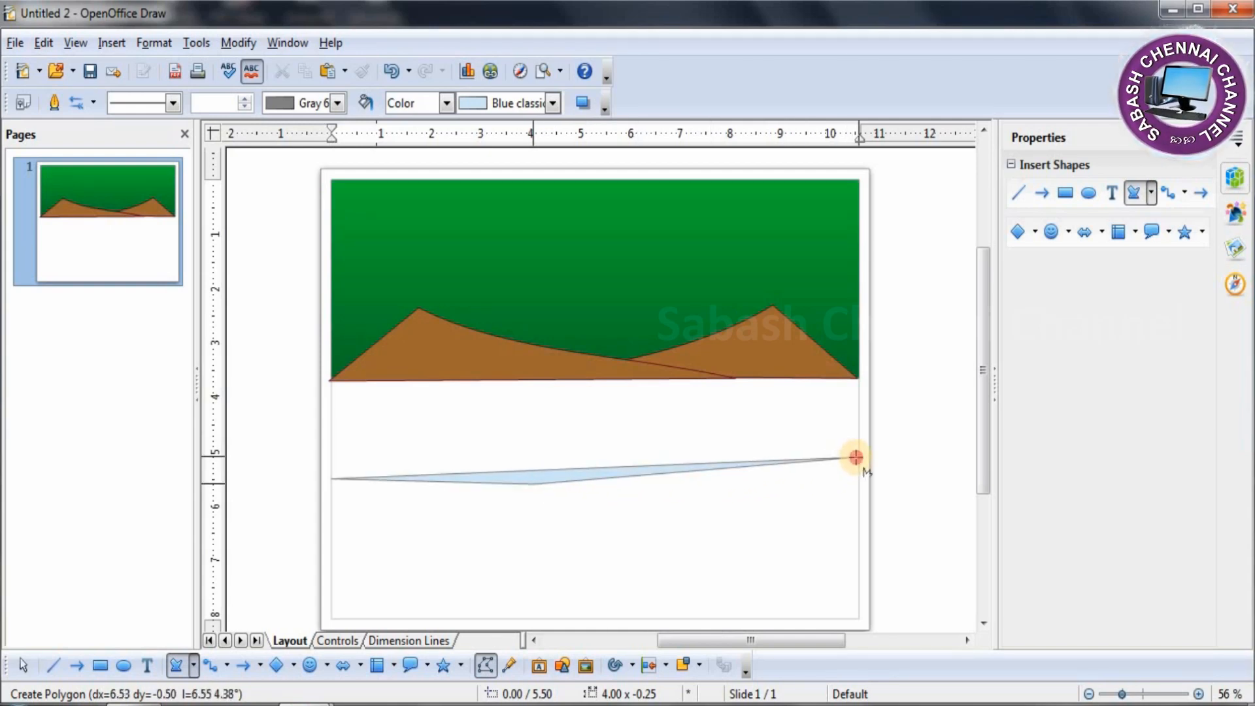
click(857, 457)
click(858, 419)
click(652, 456)
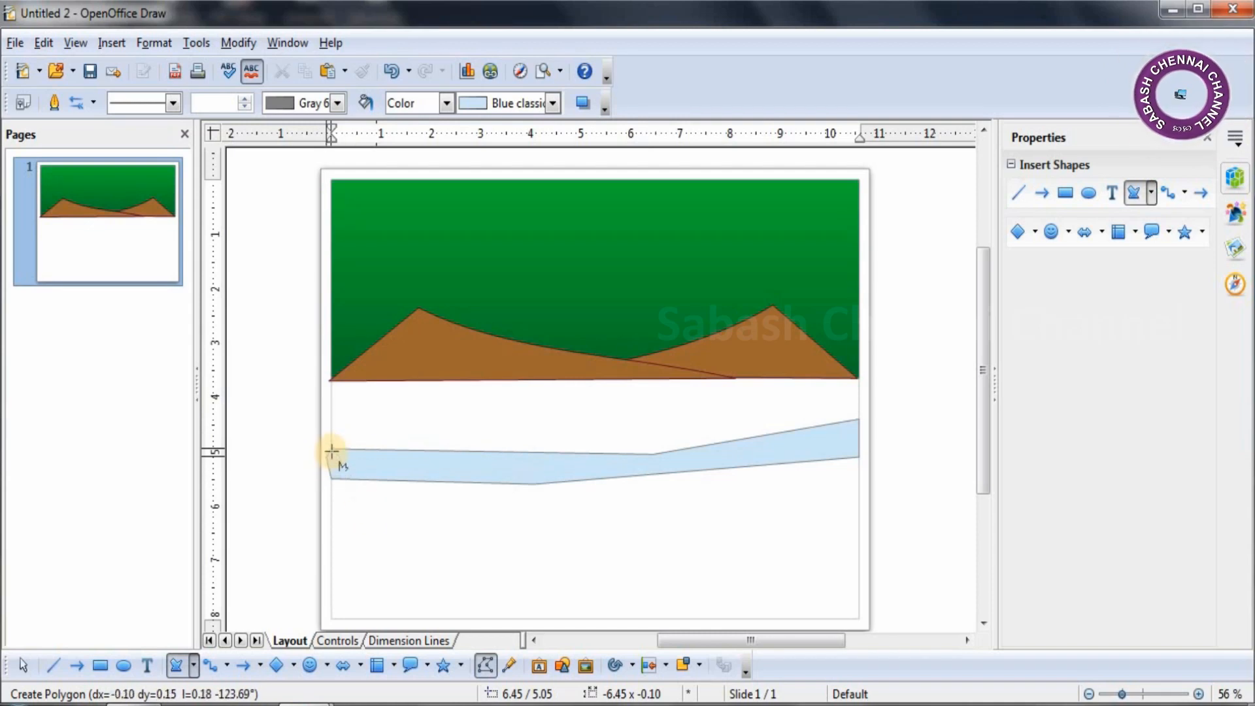
double_click(331, 449)
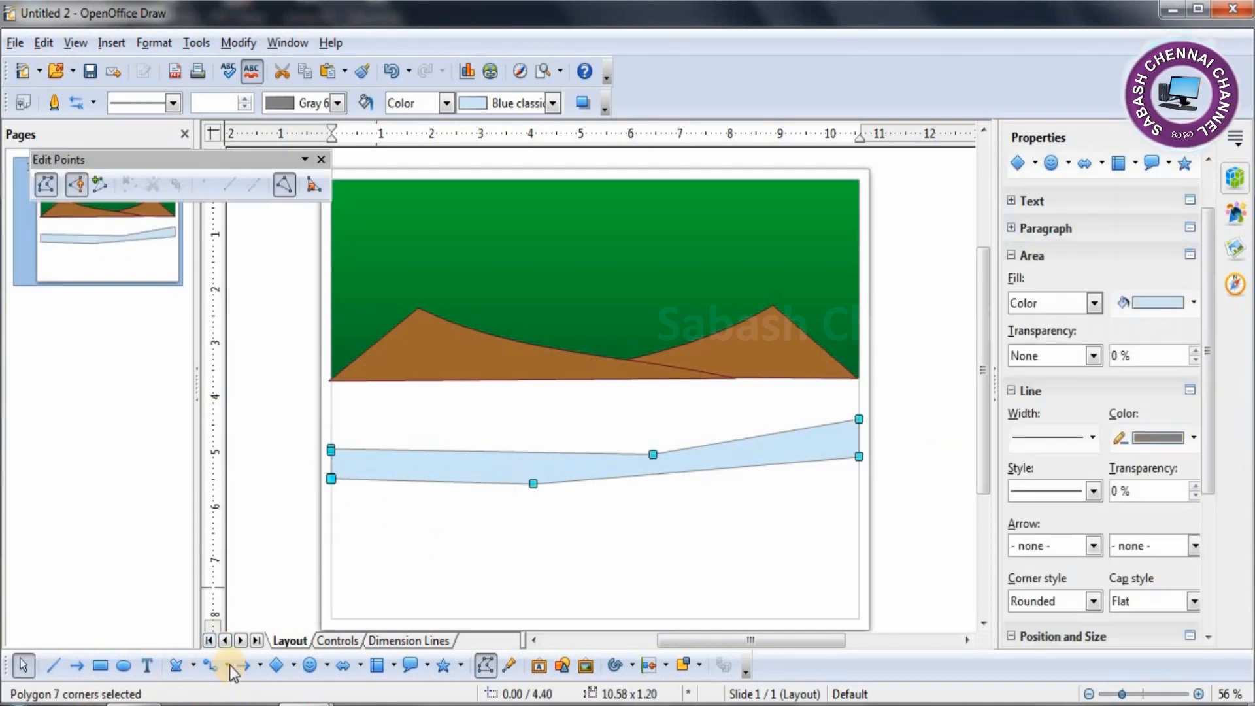
- Convert the band's upper middle point to a curve, adjust its handle and move the point toward the right end
click(654, 454)
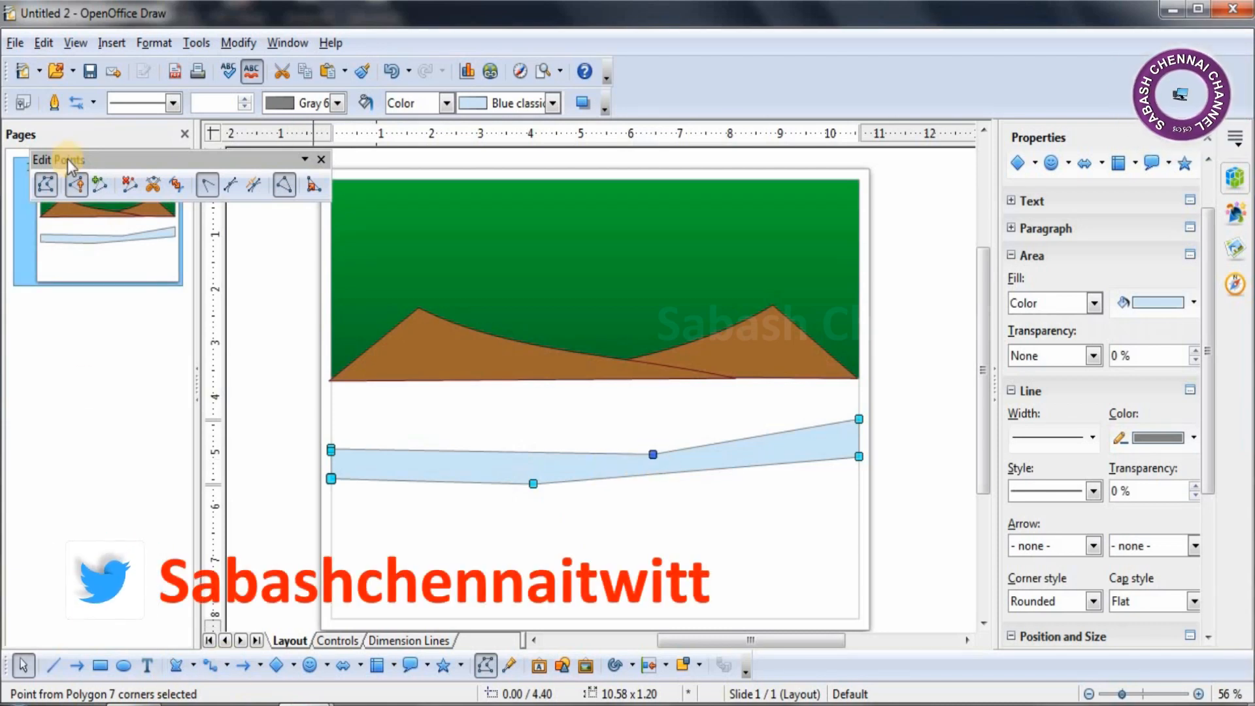
click(175, 185)
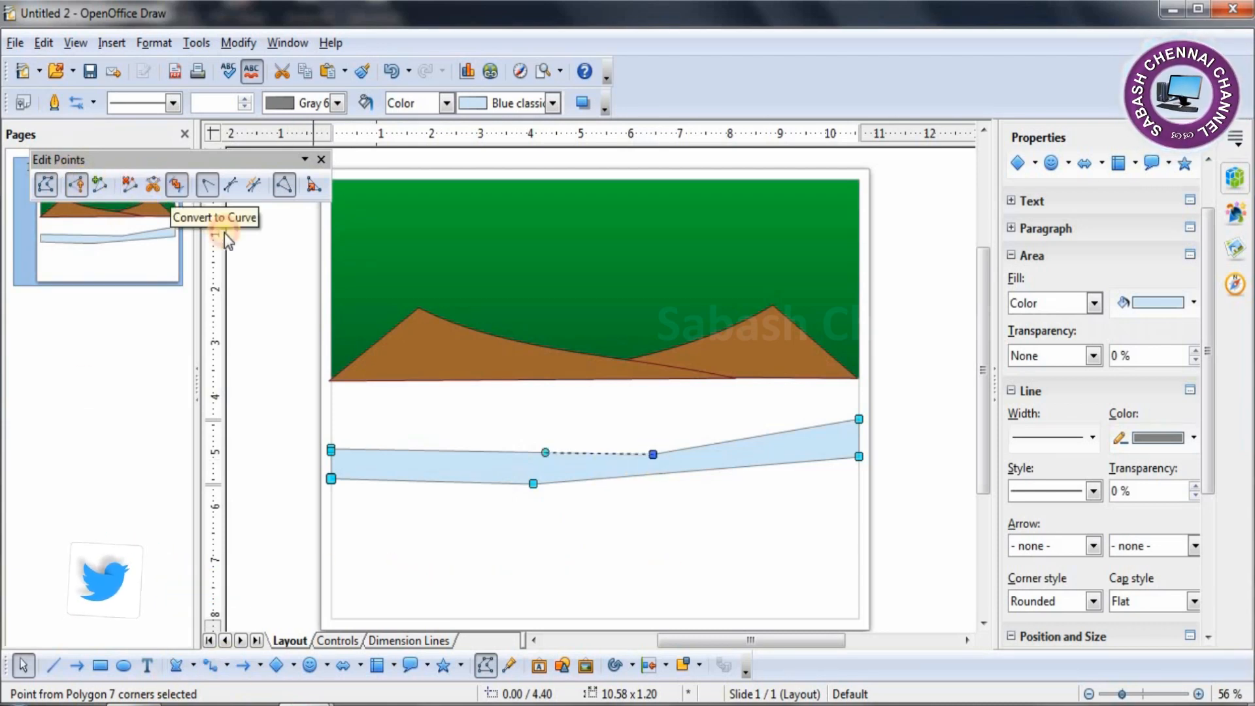
drag(545, 454, 468, 459)
drag(653, 454, 732, 447)
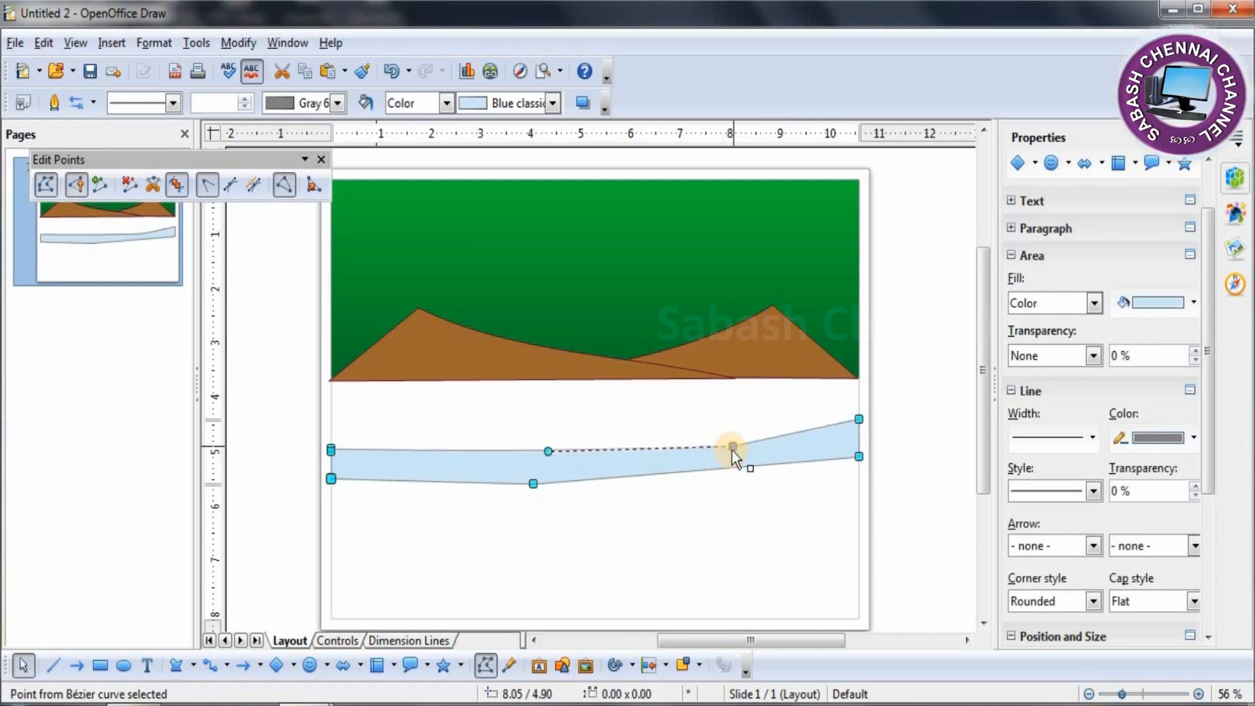
- Convert the band's upper right corner to a curve and reshape the upper edge, bringing the middle point back toward the center
click(860, 418)
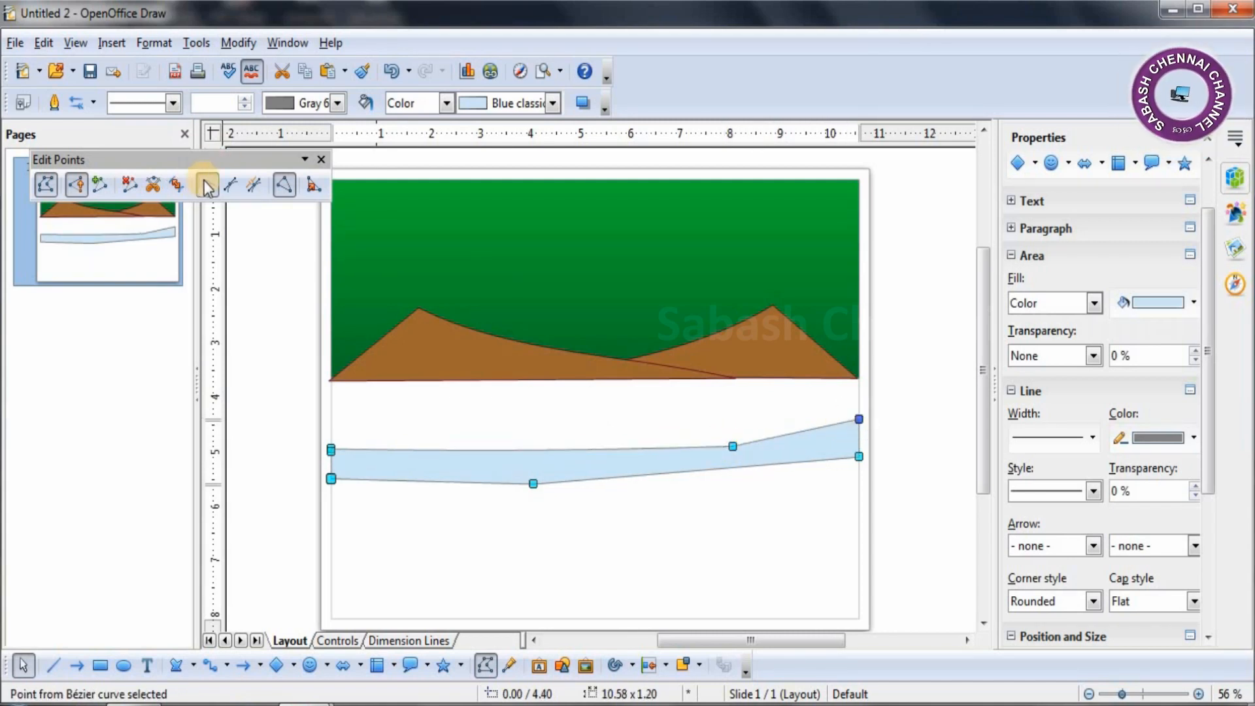
click(174, 183)
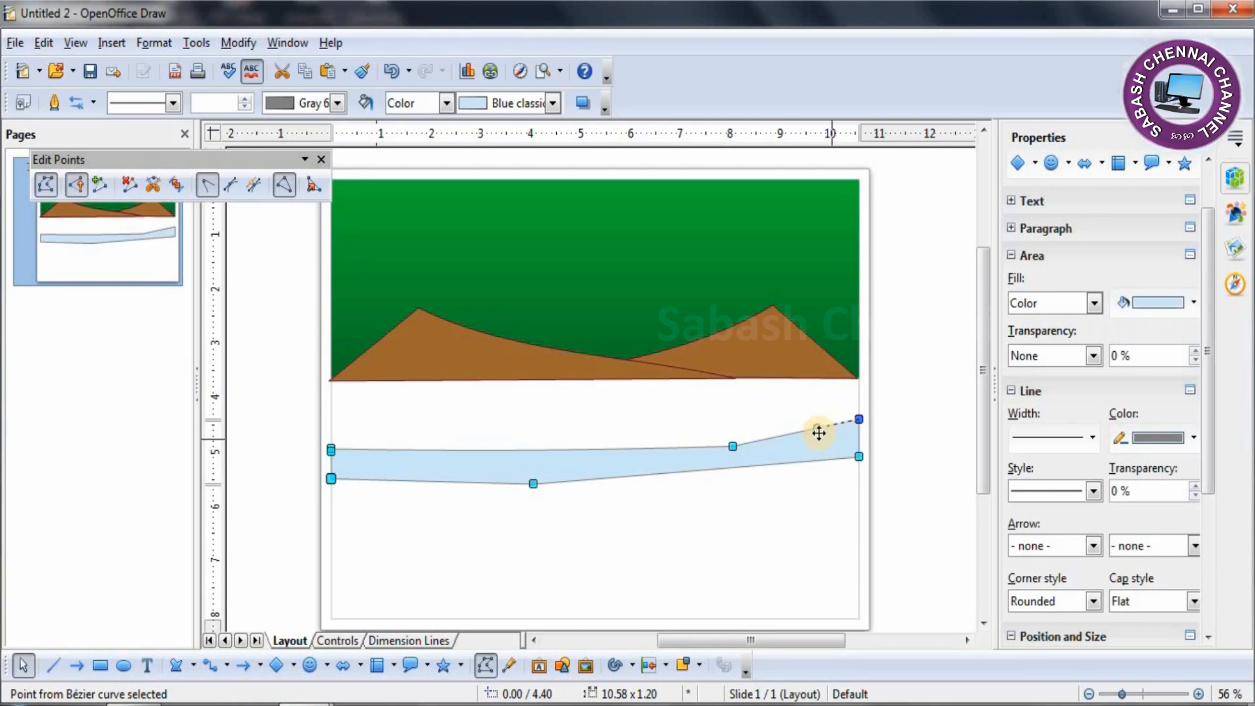
drag(817, 429, 590, 454)
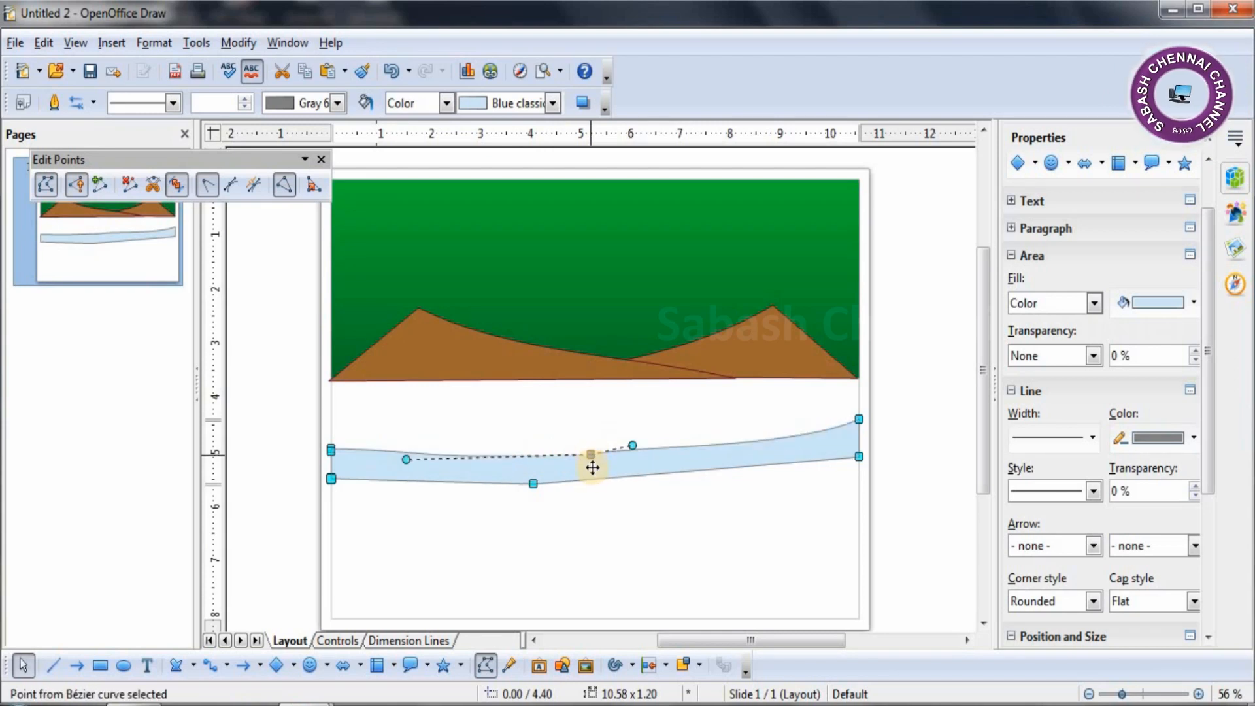
- Bend the band's lower edge into a smooth curve and lower its left corner and middle point, making the band about 1.50" high
click(533, 483)
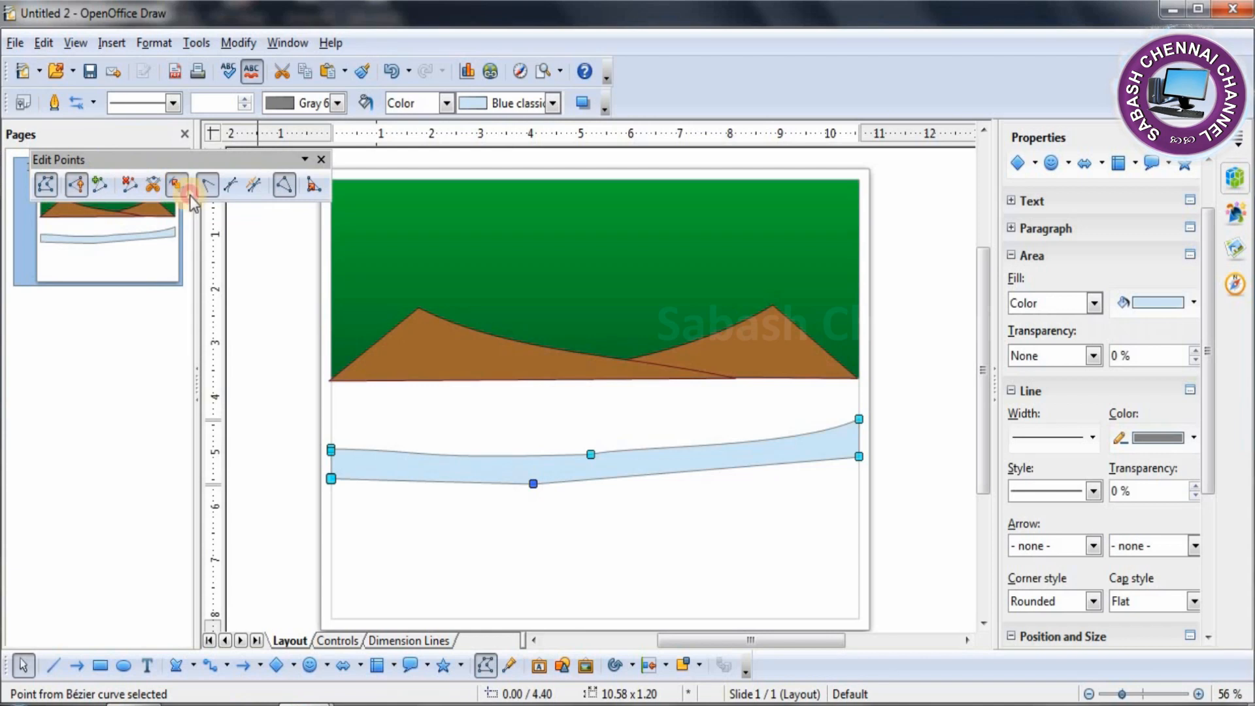
drag(533, 485, 481, 479)
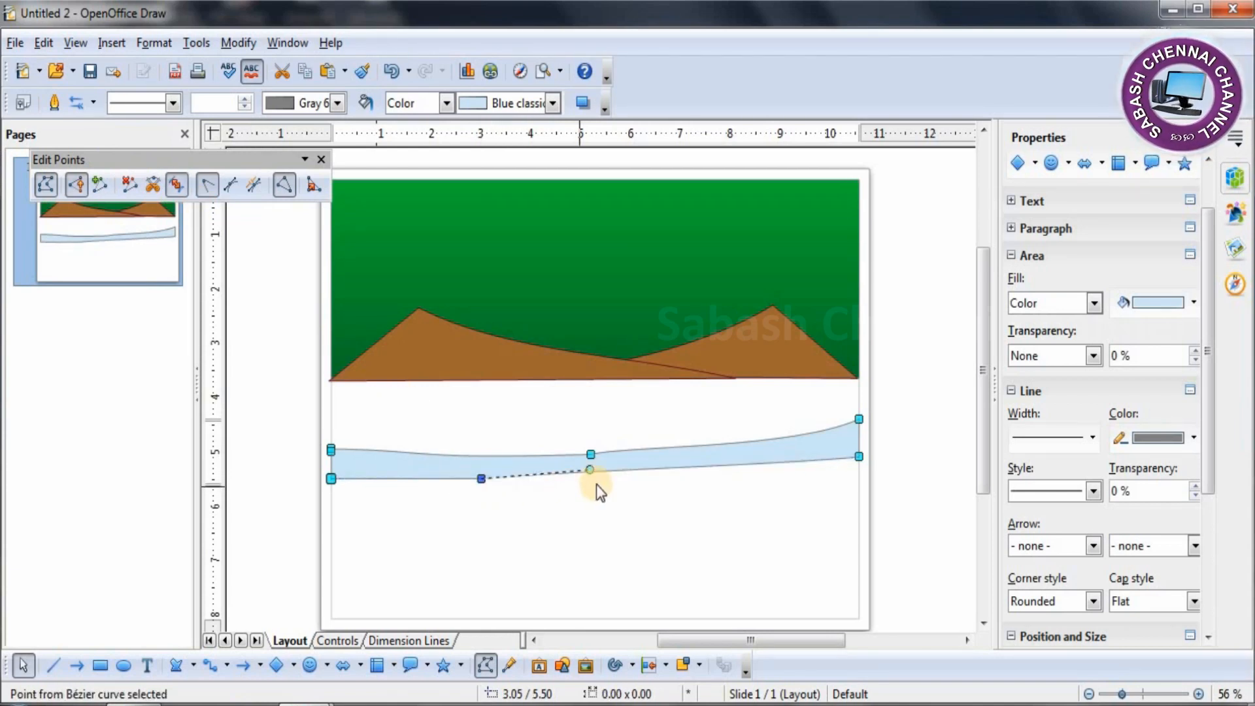
drag(588, 469, 826, 479)
drag(331, 488, 328, 498)
drag(482, 477, 485, 499)
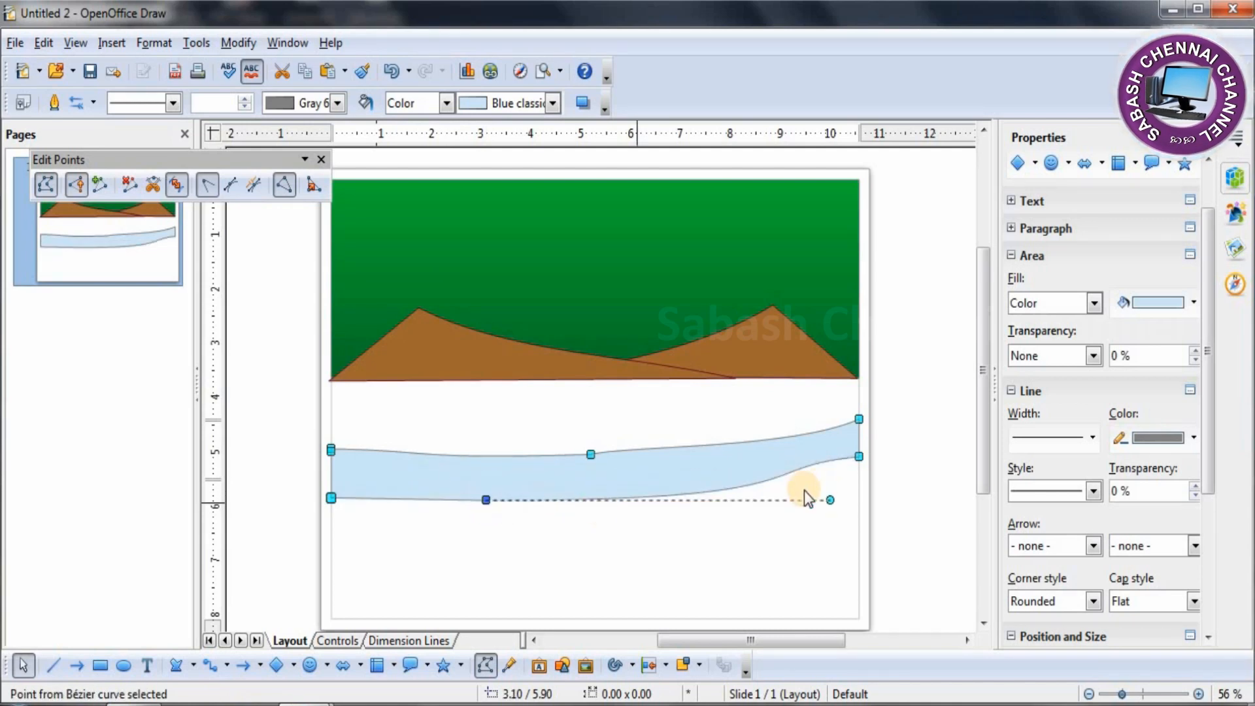
click(860, 456)
mouse_move(751, 467)
mouse_down()
mouse_move(776, 481)
mouse_move(859, 469)
mouse_up()
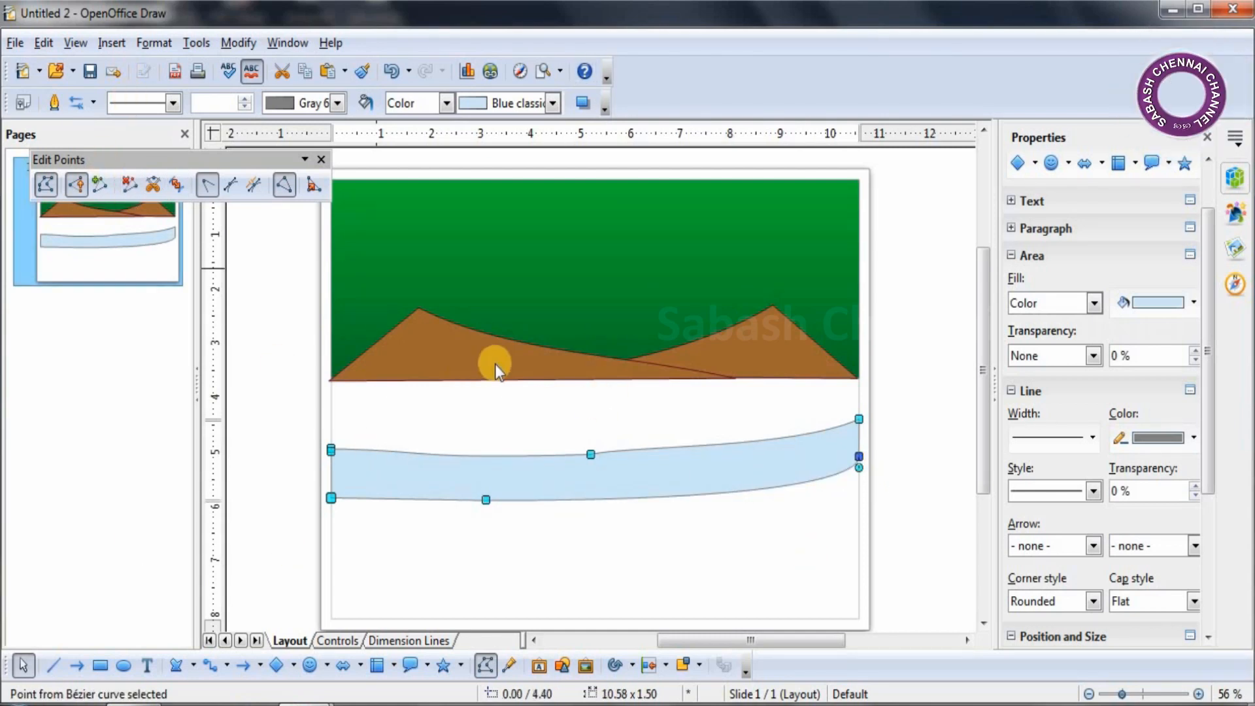
- Delete the band's upper middle point to smooth the upper edge, and deselect the band
click(590, 453)
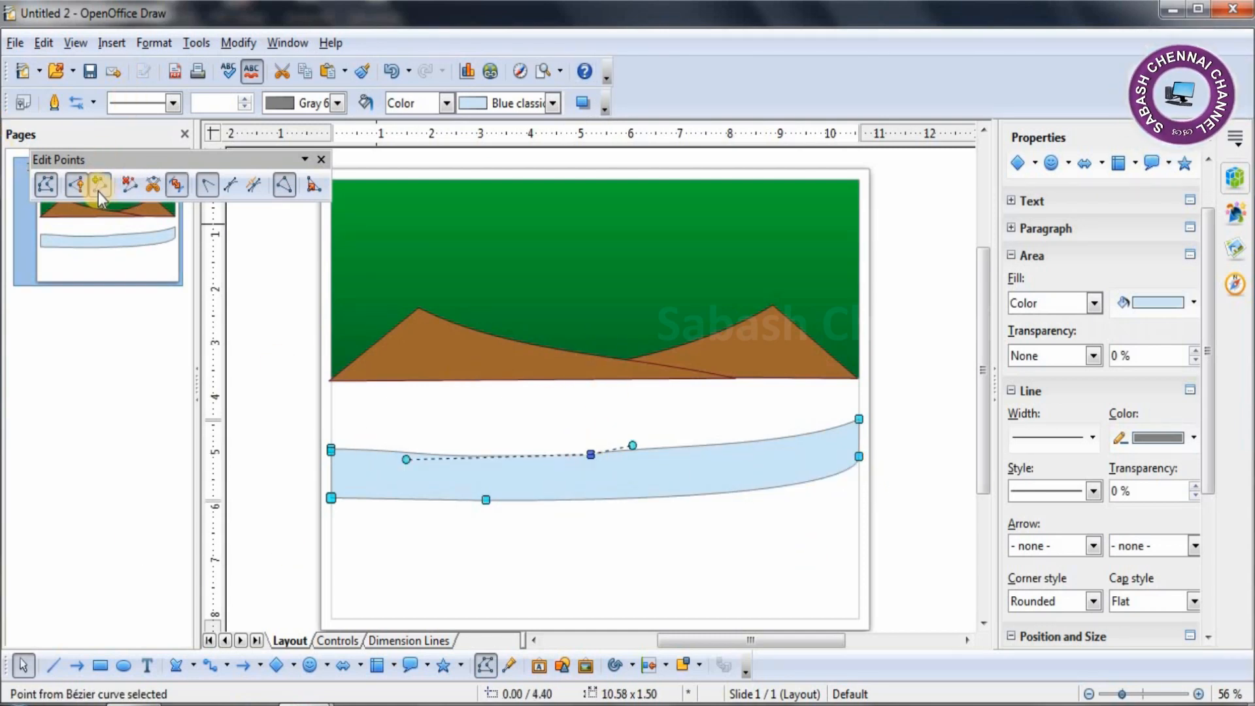
click(128, 184)
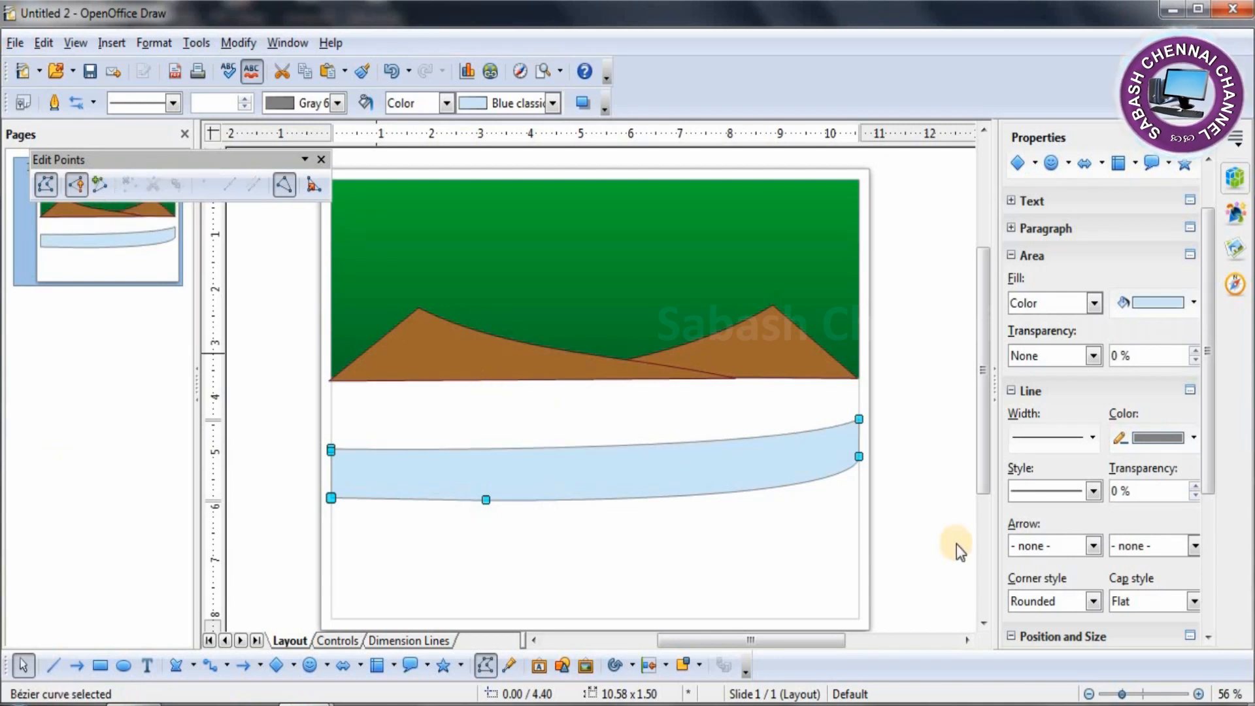
click(544, 552)
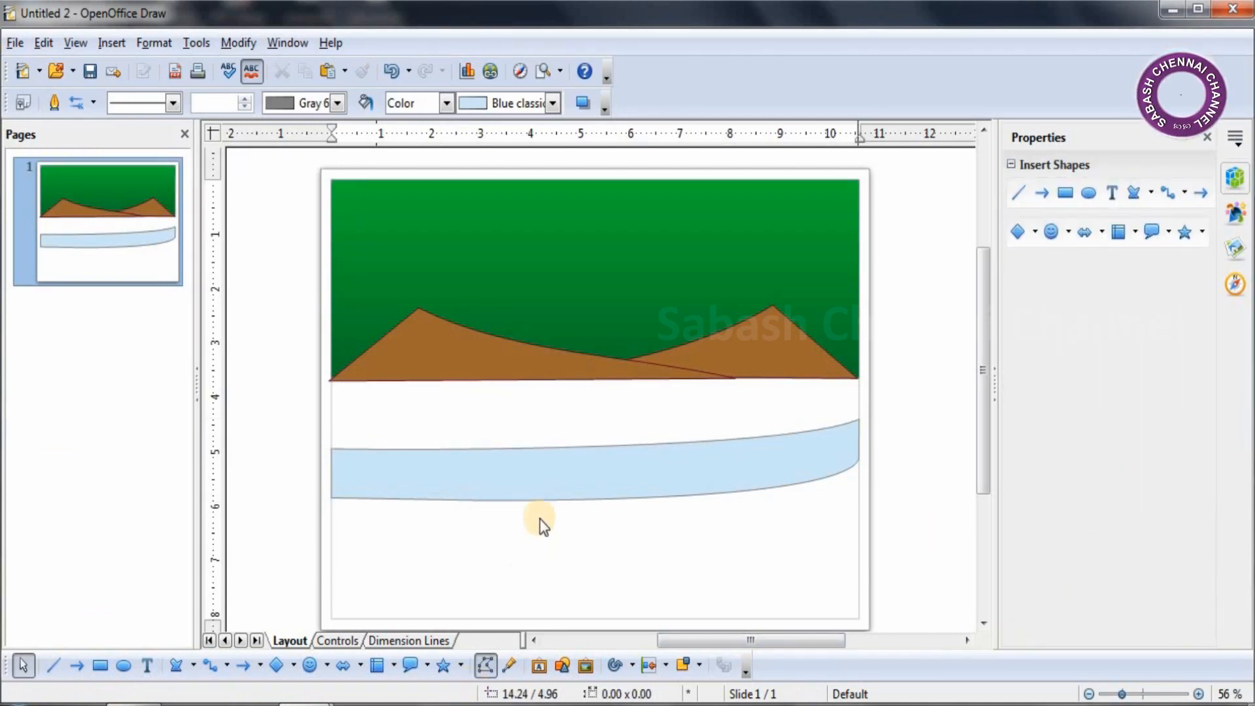
- Fill the curved band with the Droplets bitmap
click(552, 462)
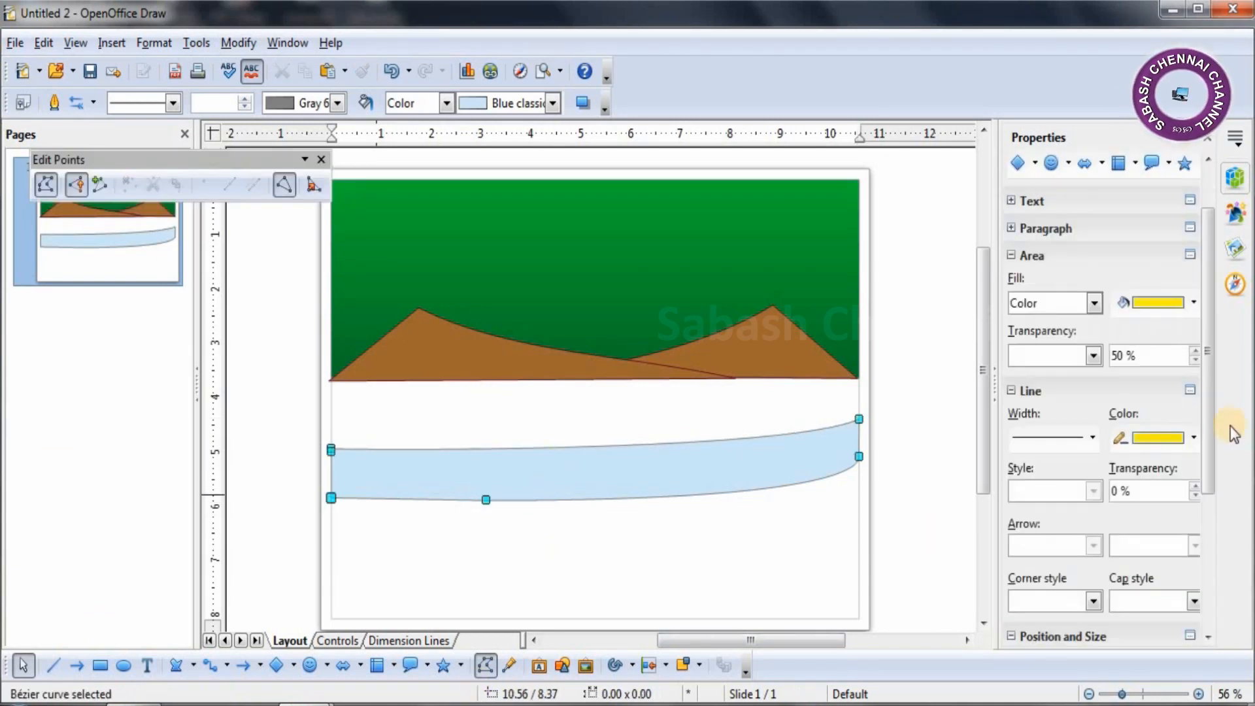
click(1093, 300)
click(1065, 384)
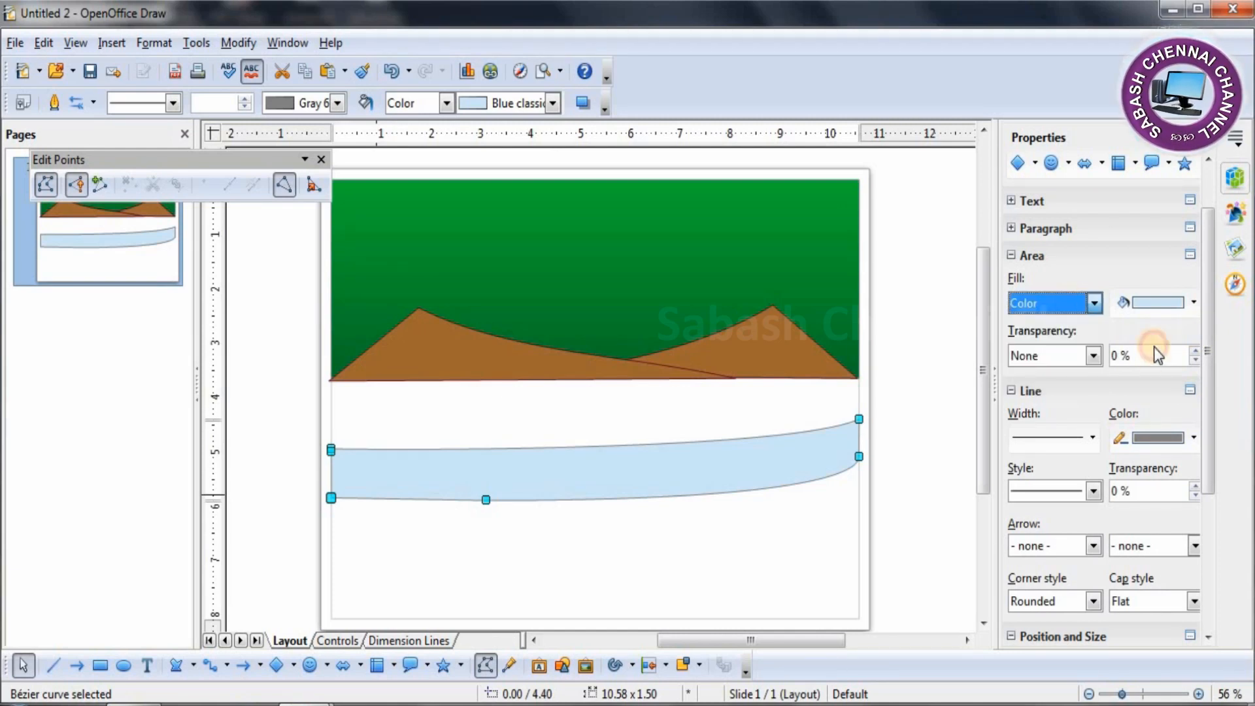
click(1195, 303)
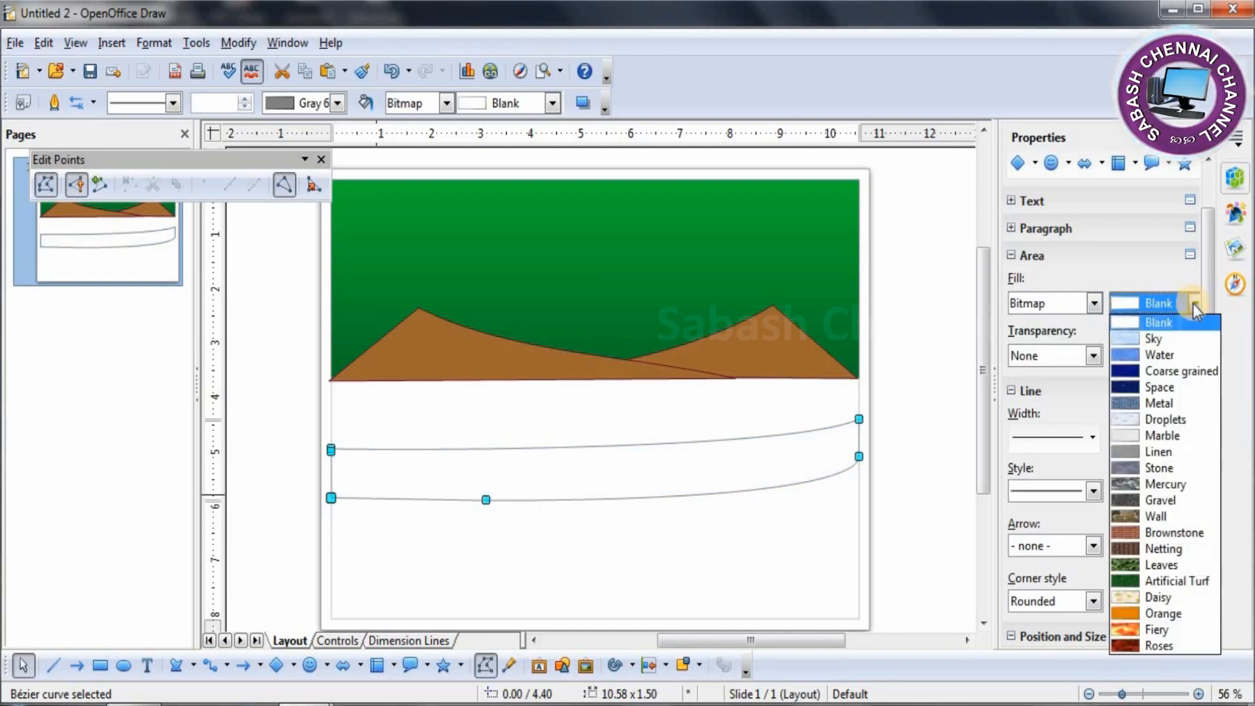
click(1170, 421)
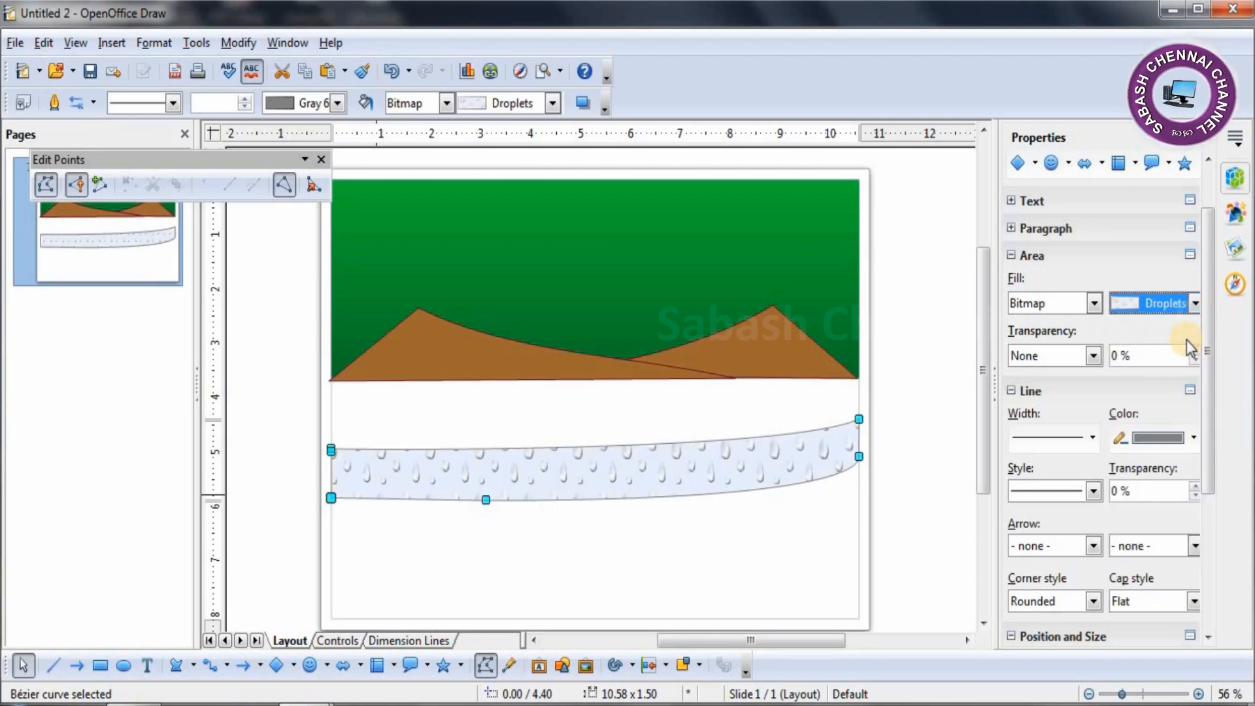
- Try the Stone, Water and Blank bitmaps as the curved band's fill
click(1194, 305)
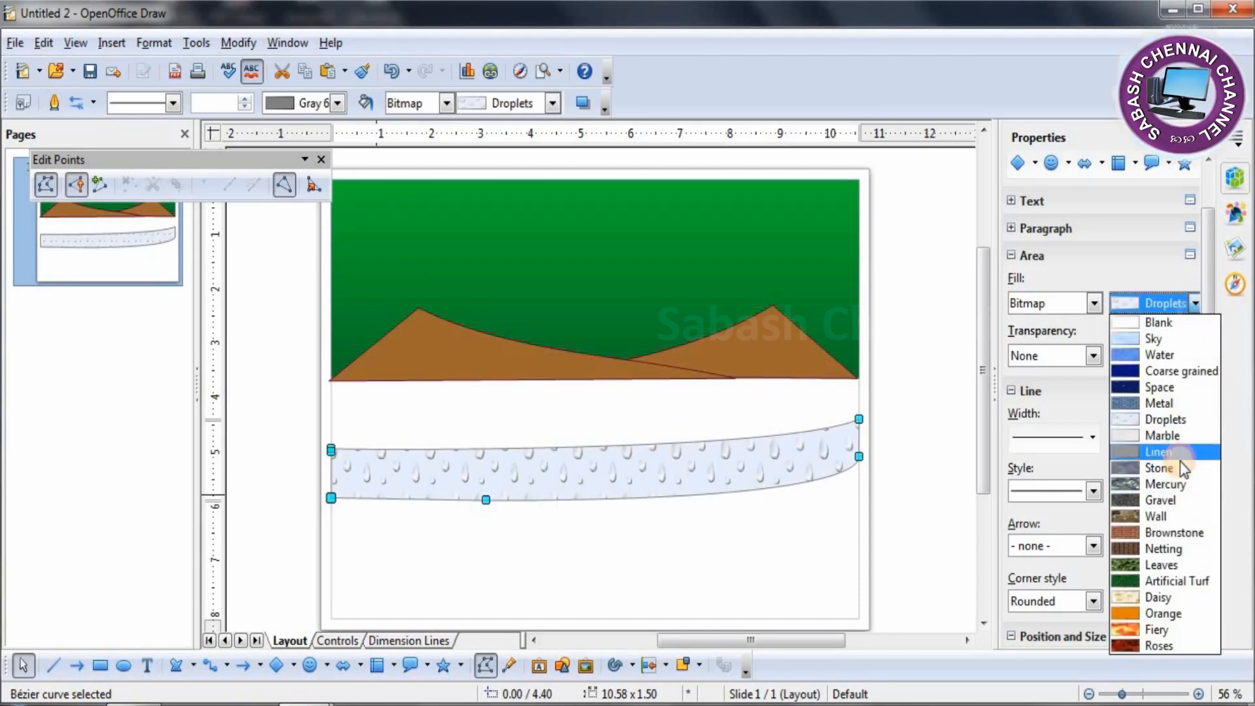
click(1179, 460)
click(1195, 304)
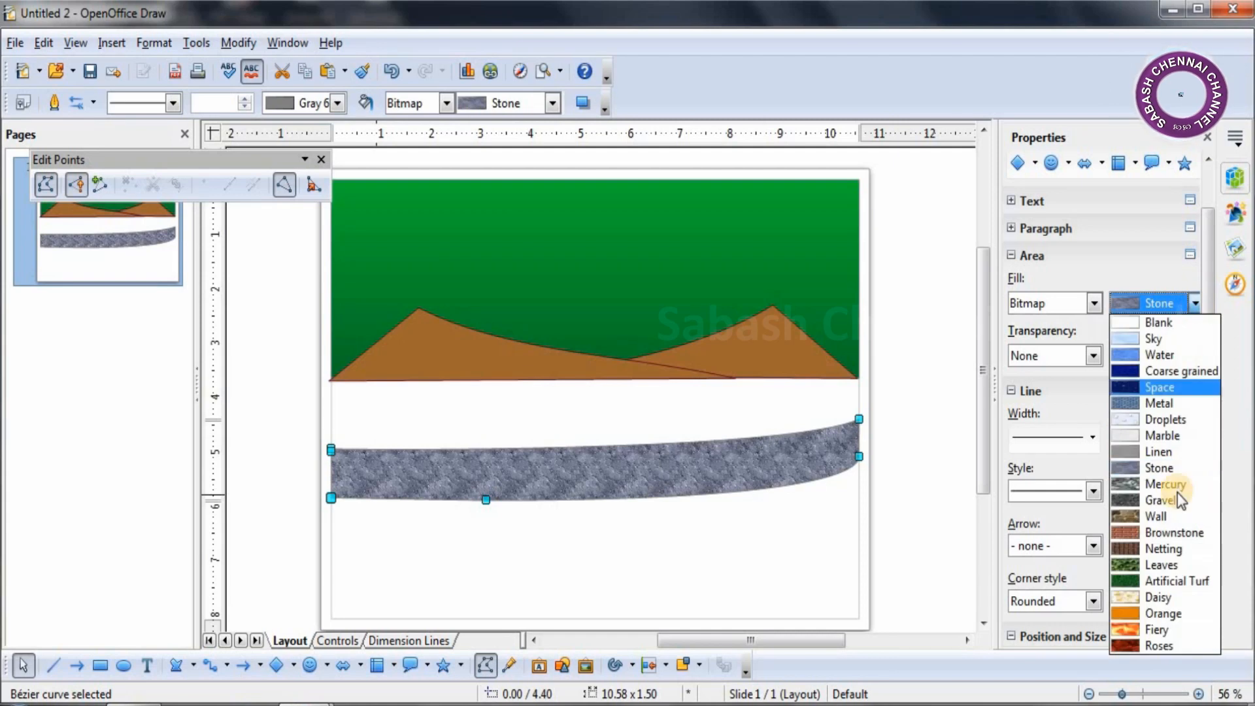
click(1184, 356)
click(1191, 302)
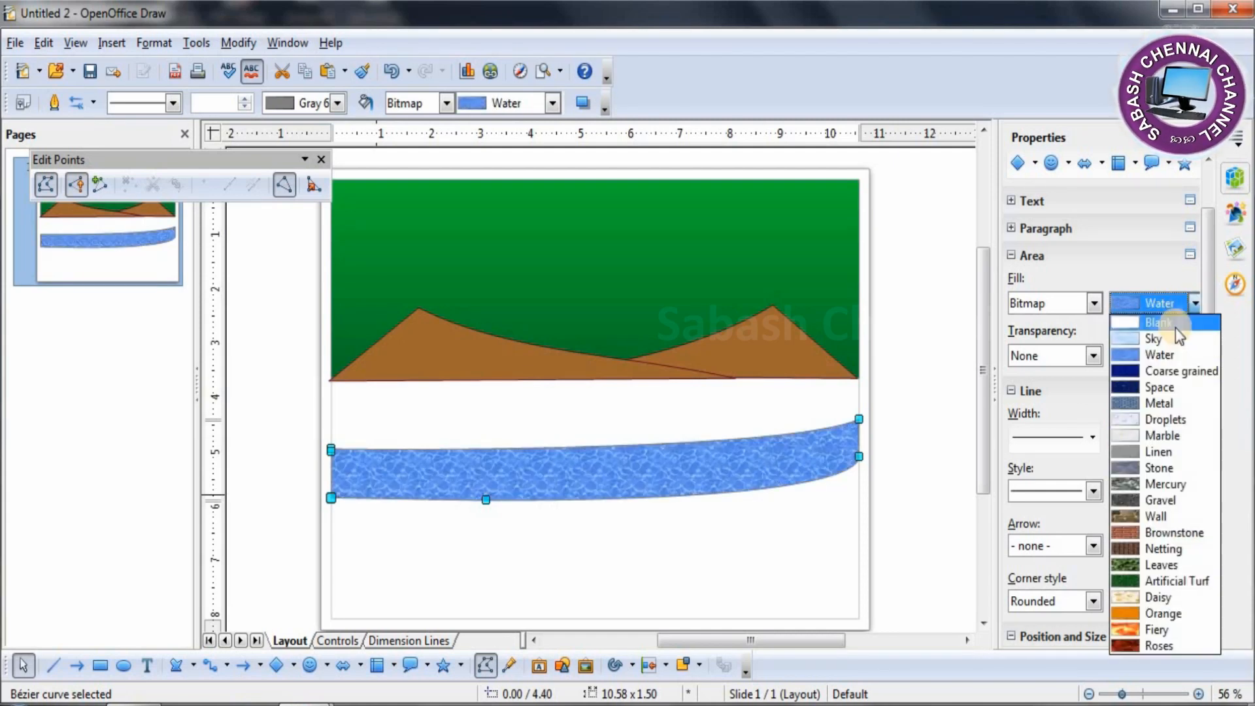
click(1176, 327)
- Fill the curved band with the Sky bitmap, change its outline to light cyan, and deselect it
click(1174, 304)
click(1175, 338)
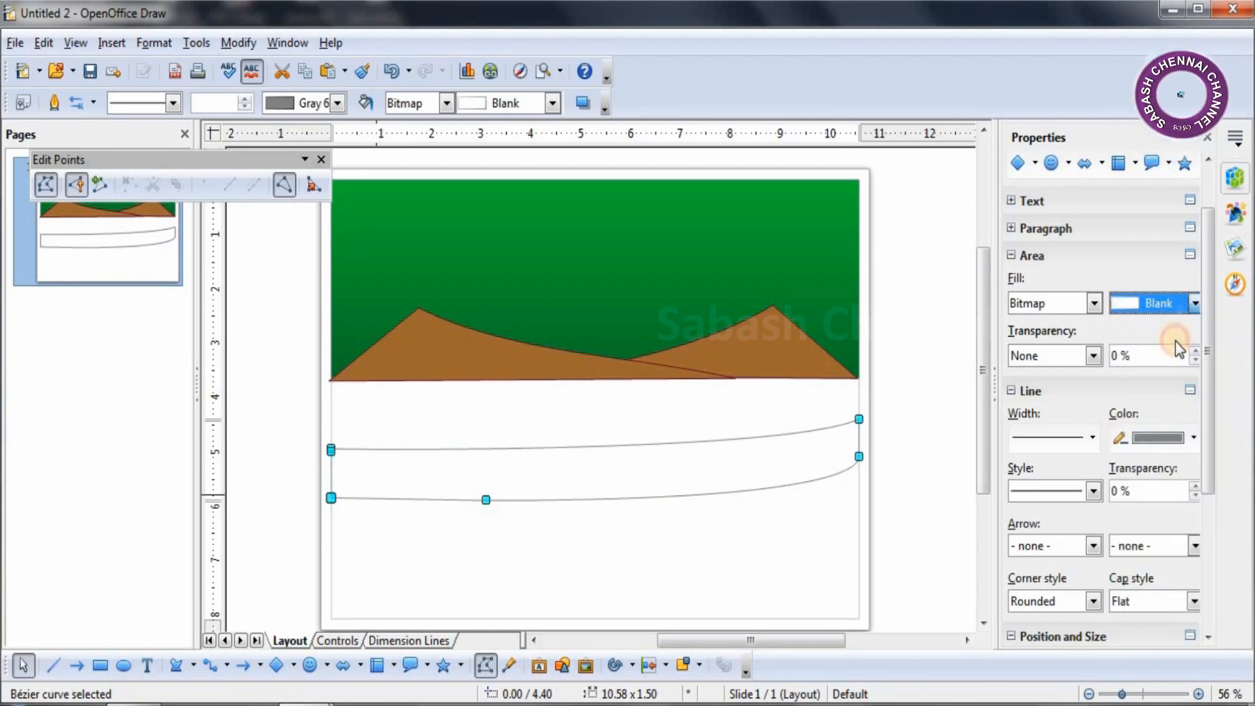
click(675, 566)
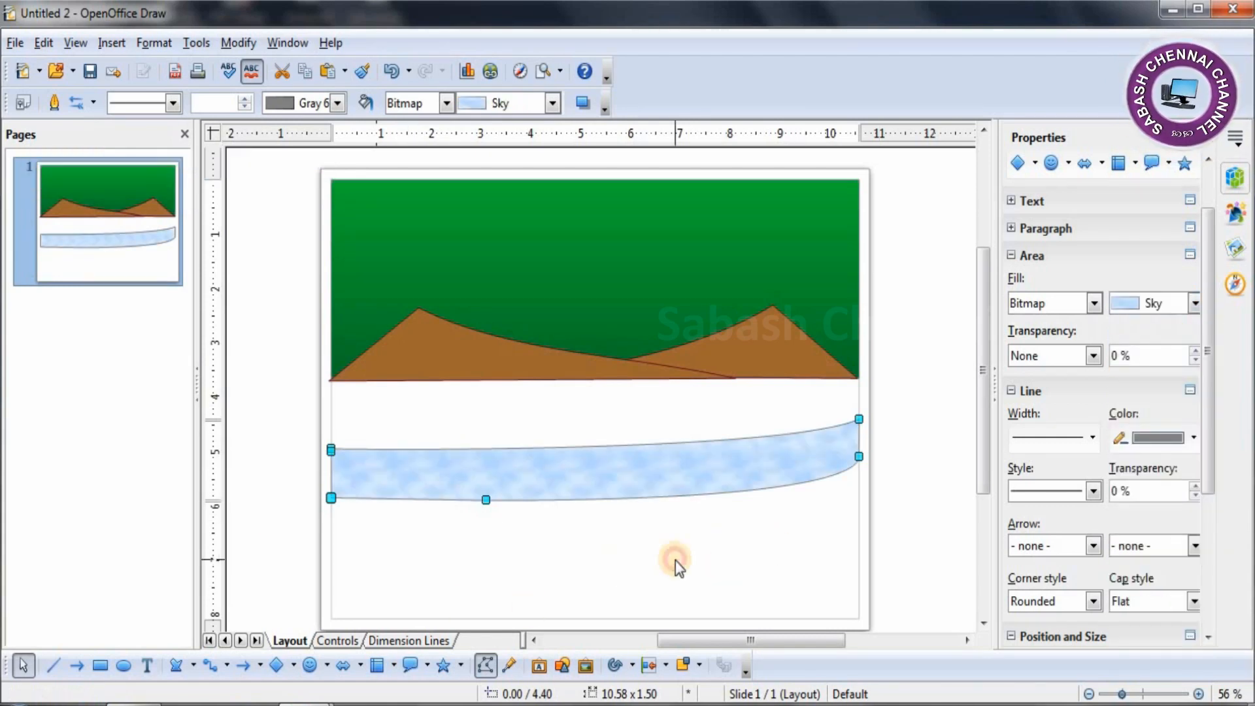
click(736, 485)
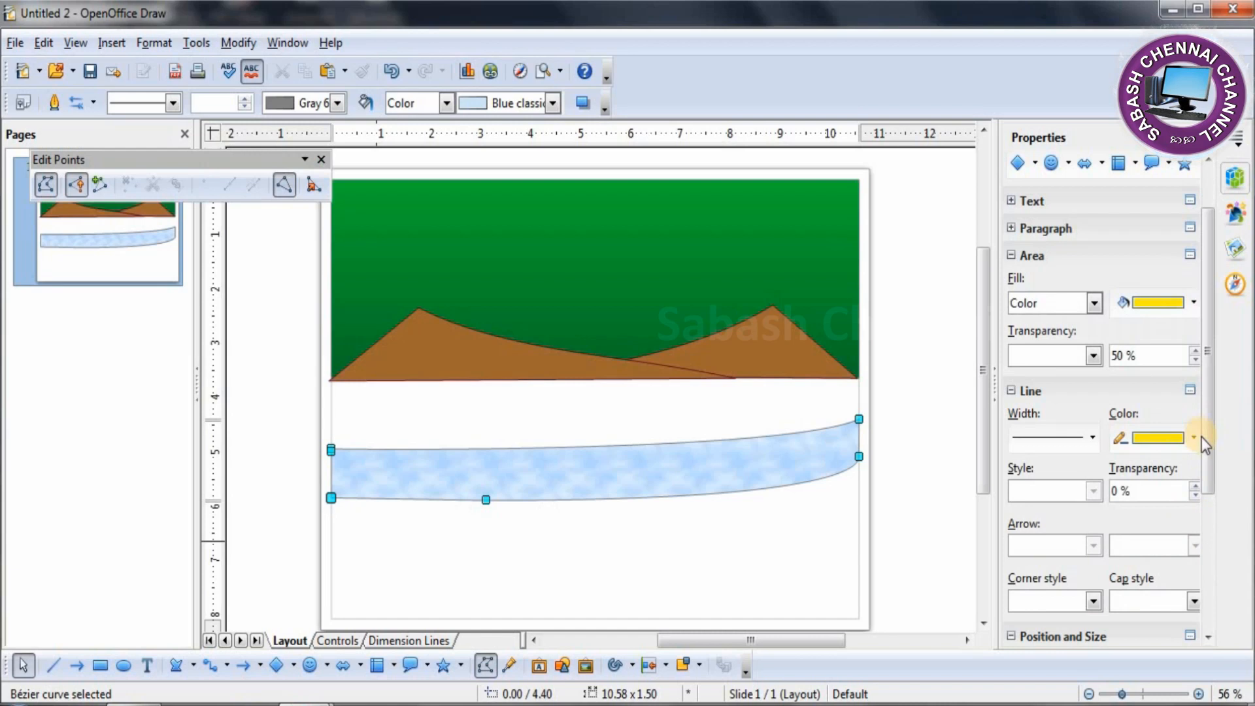
click(1191, 437)
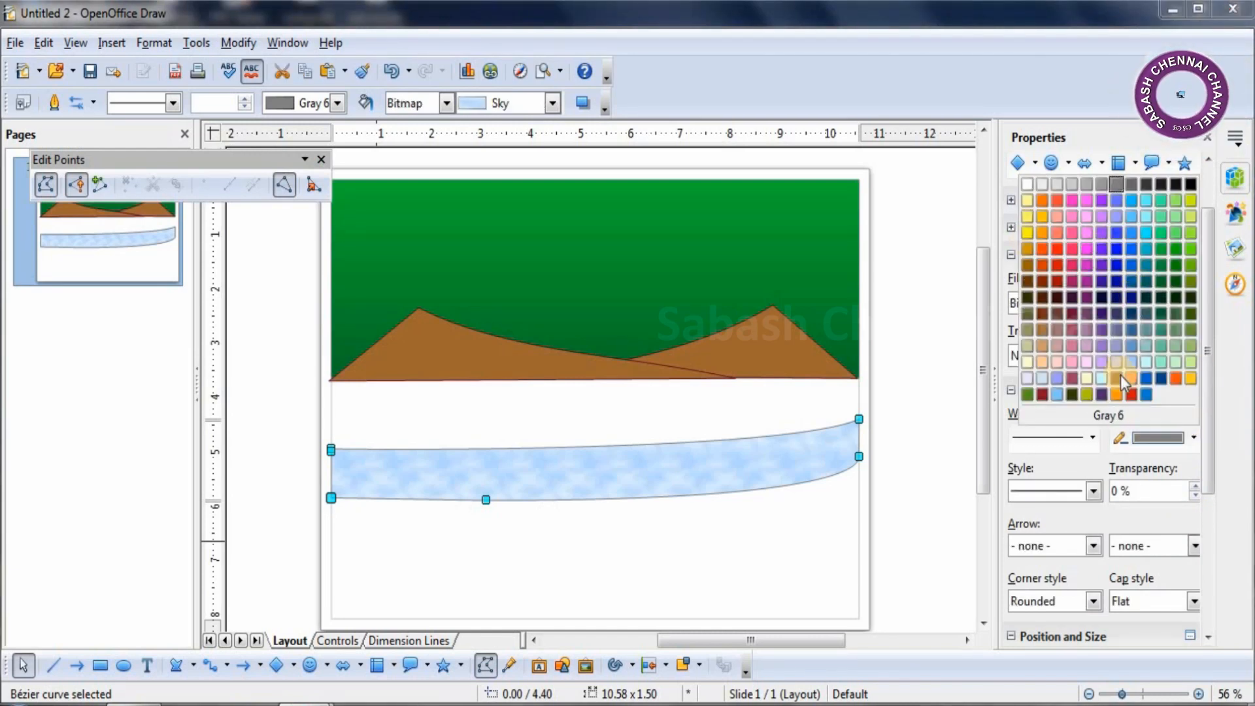
click(1145, 202)
click(735, 555)
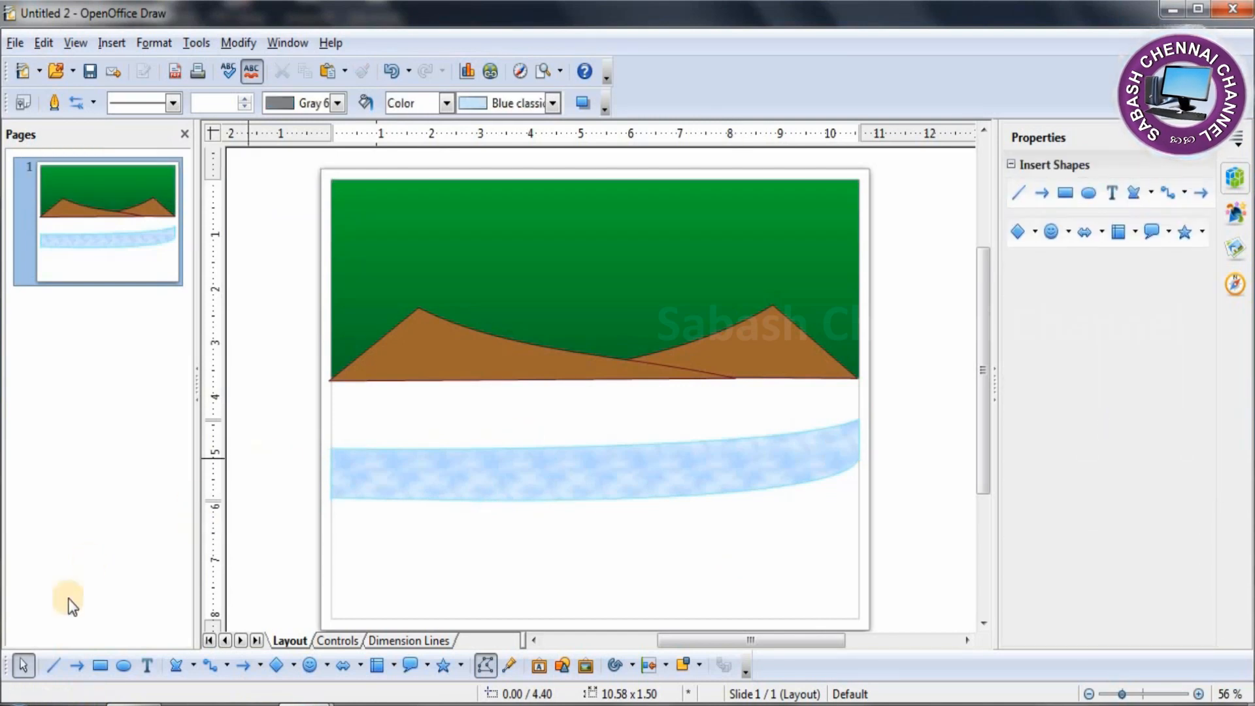
- Move the green gradient rectangle down below the mountains and shrink it to about 1.45" high, ending at the band's lower right corner
click(99, 665)
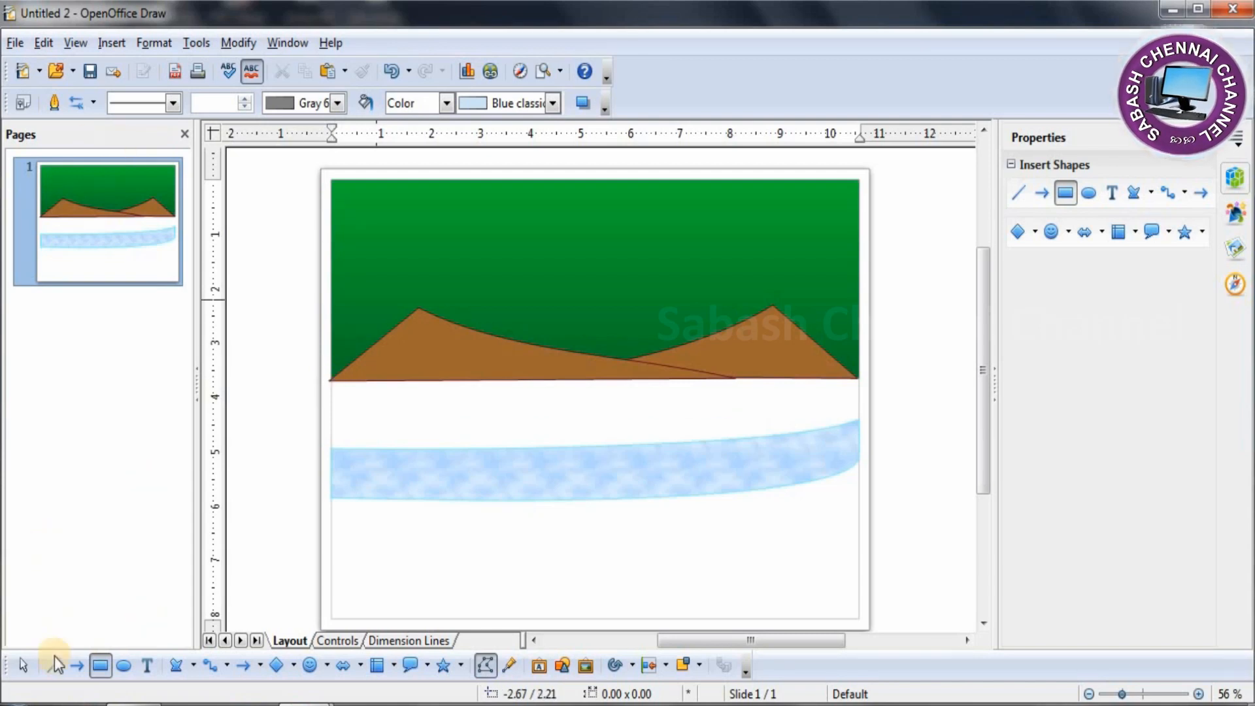
click(21, 664)
click(659, 267)
drag(659, 267, 654, 381)
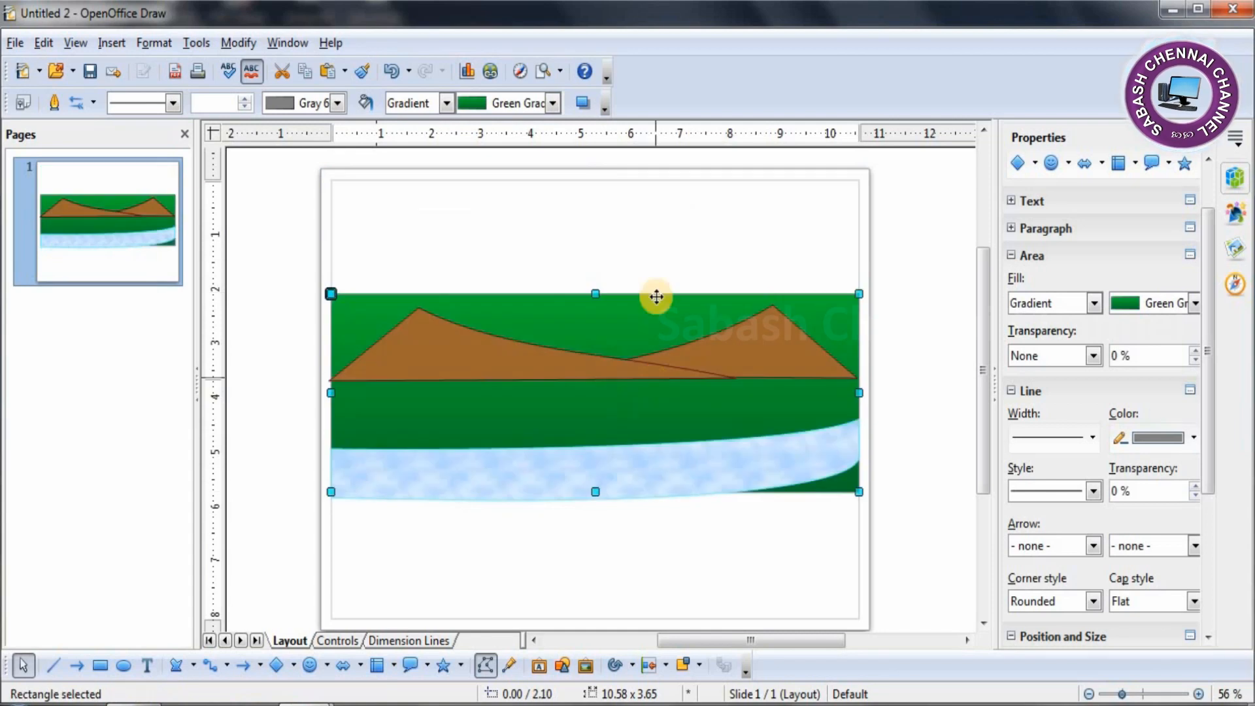
drag(594, 293, 597, 378)
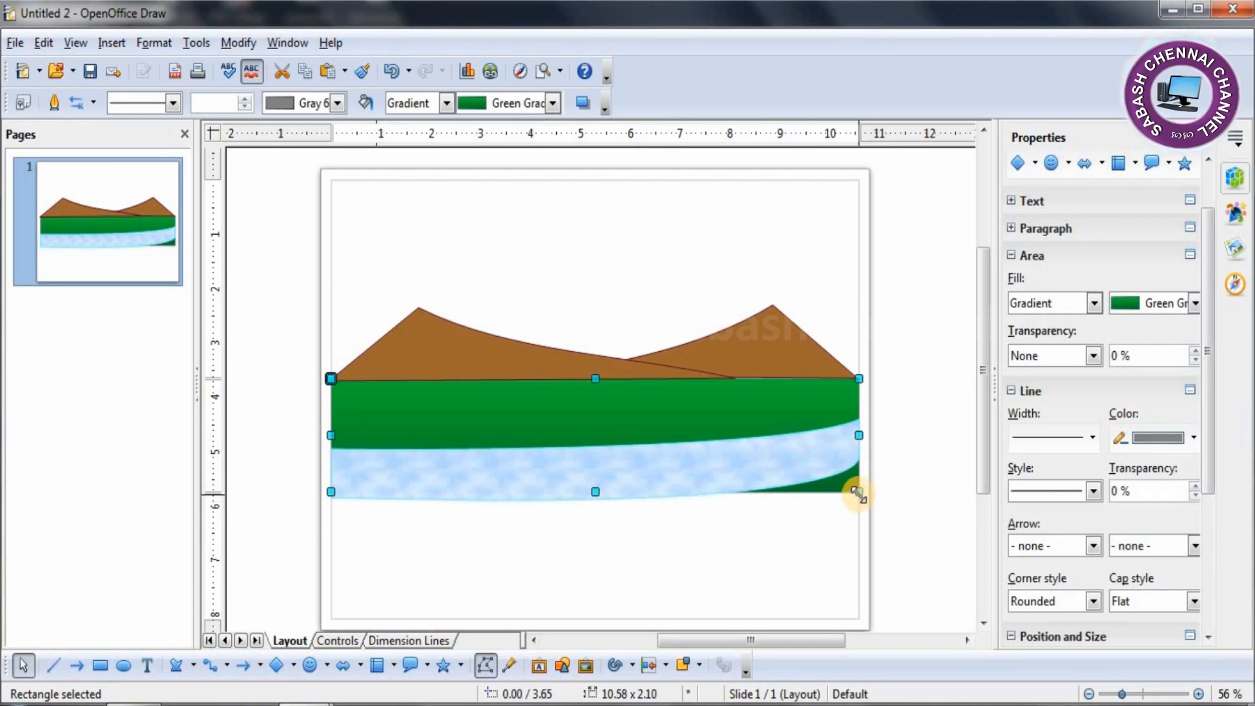
drag(859, 491, 864, 458)
click(823, 542)
- Duplicate the green rectangle, place the copy at the page's lower margin, and extend it upward to about 3.00" high
click(636, 435)
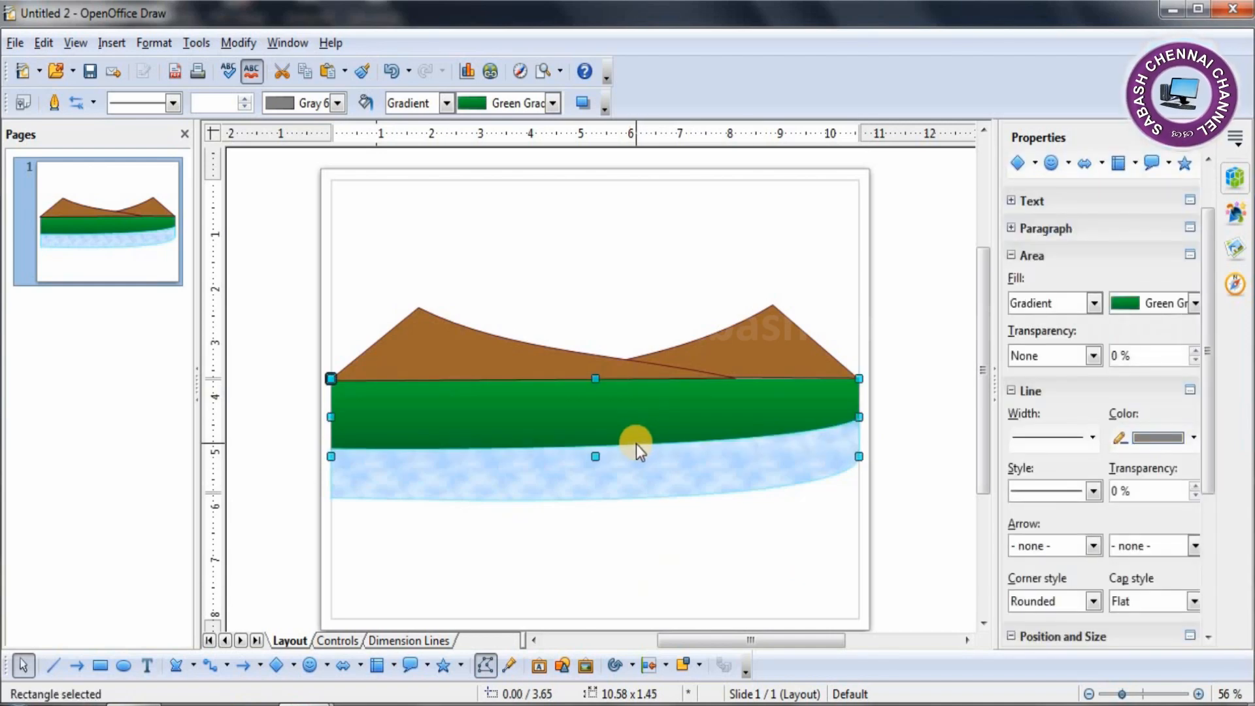
click(701, 549)
drag(633, 410, 632, 453)
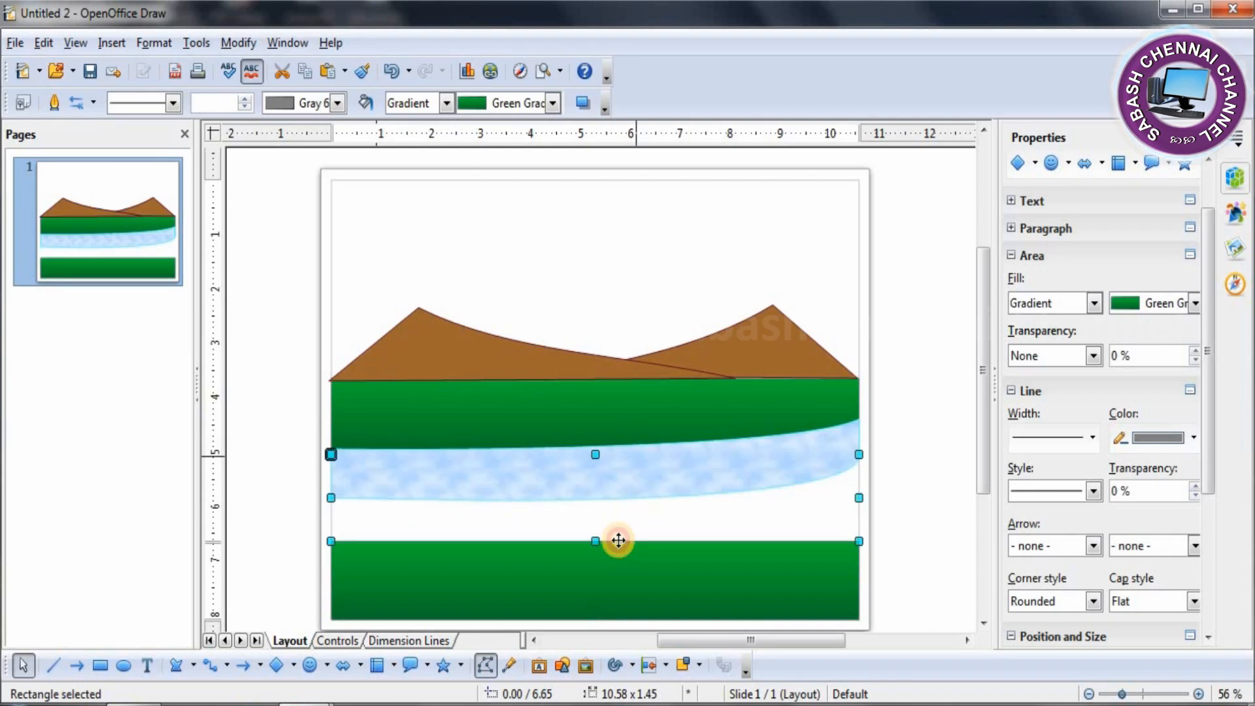
drag(617, 516, 614, 592)
drag(594, 532, 616, 455)
- Send the lower green rectangle backward behind the curved band and deselect it
right_click(696, 536)
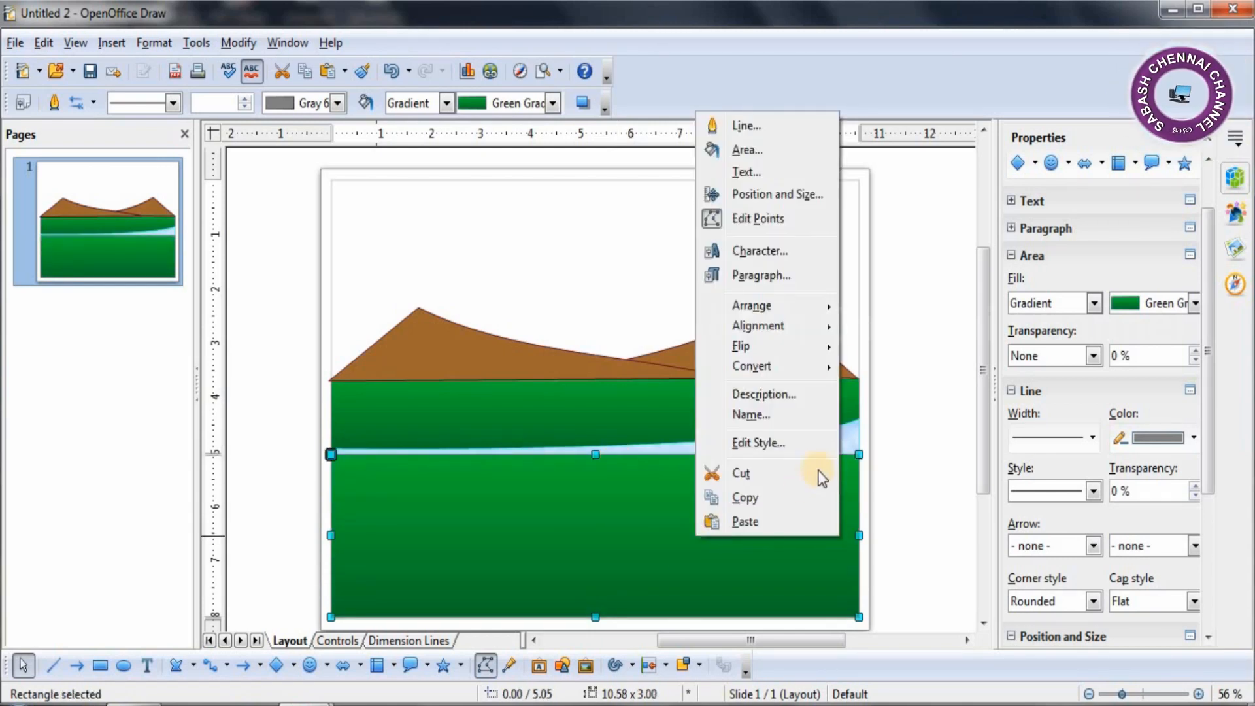
mouse_move(813, 304)
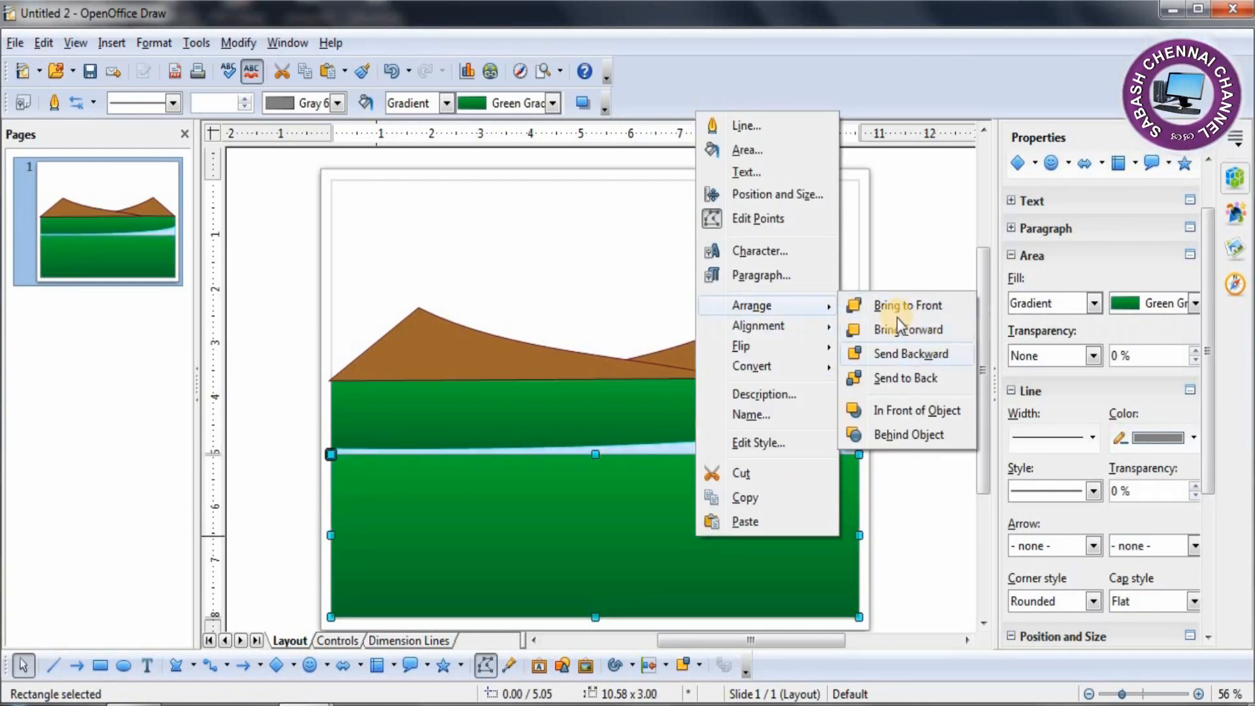
click(948, 353)
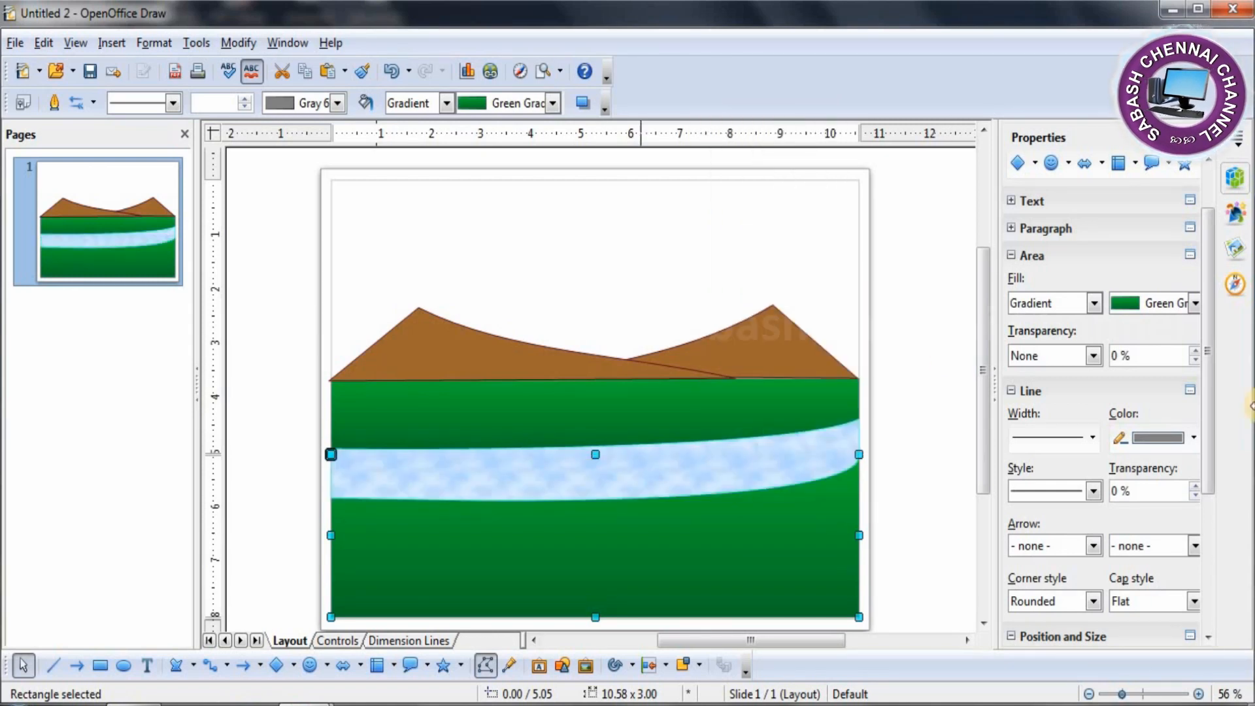
click(578, 285)
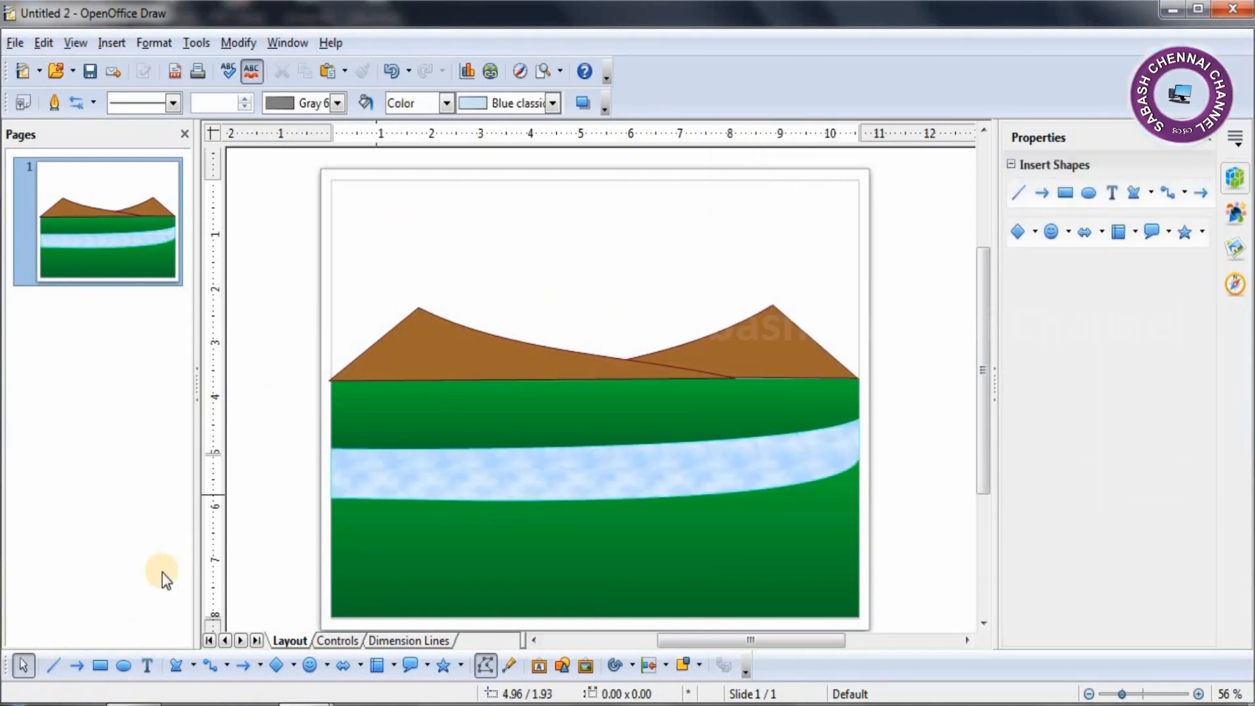
- Draw a sky rectangle about 10.58 × 3.75" from the page's upper left margin down to just below the mountains' base
click(105, 672)
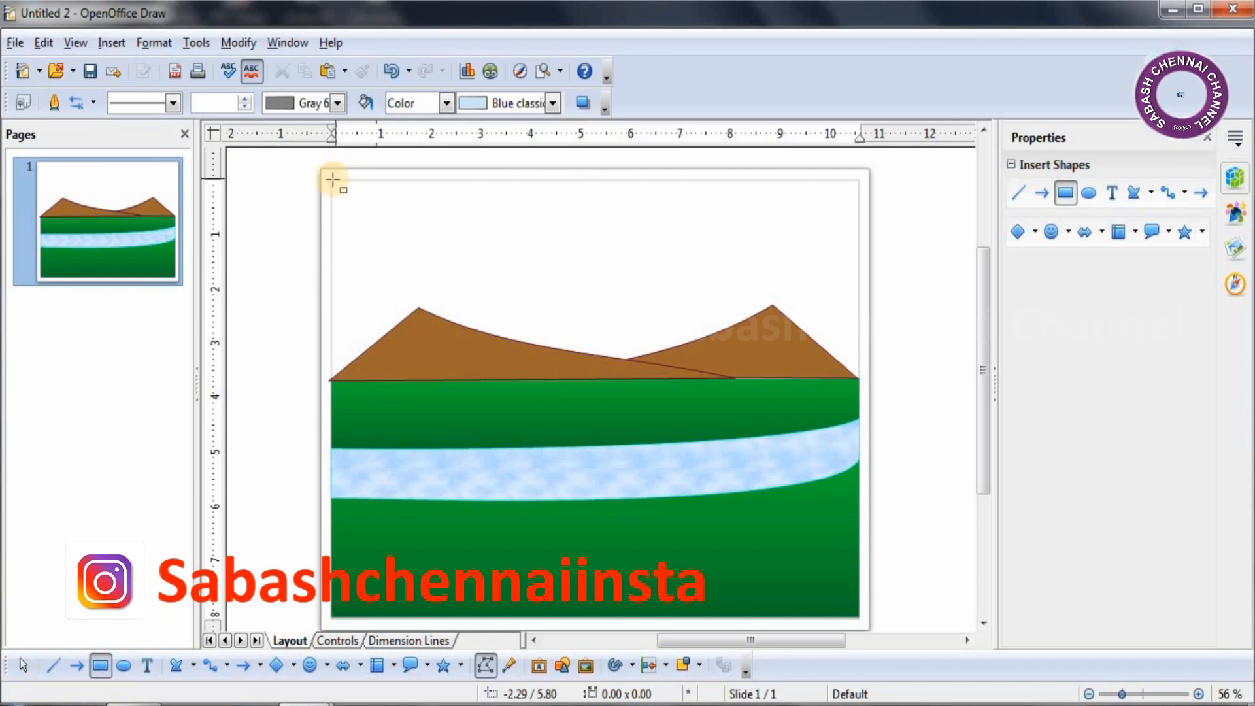
drag(332, 180, 859, 376)
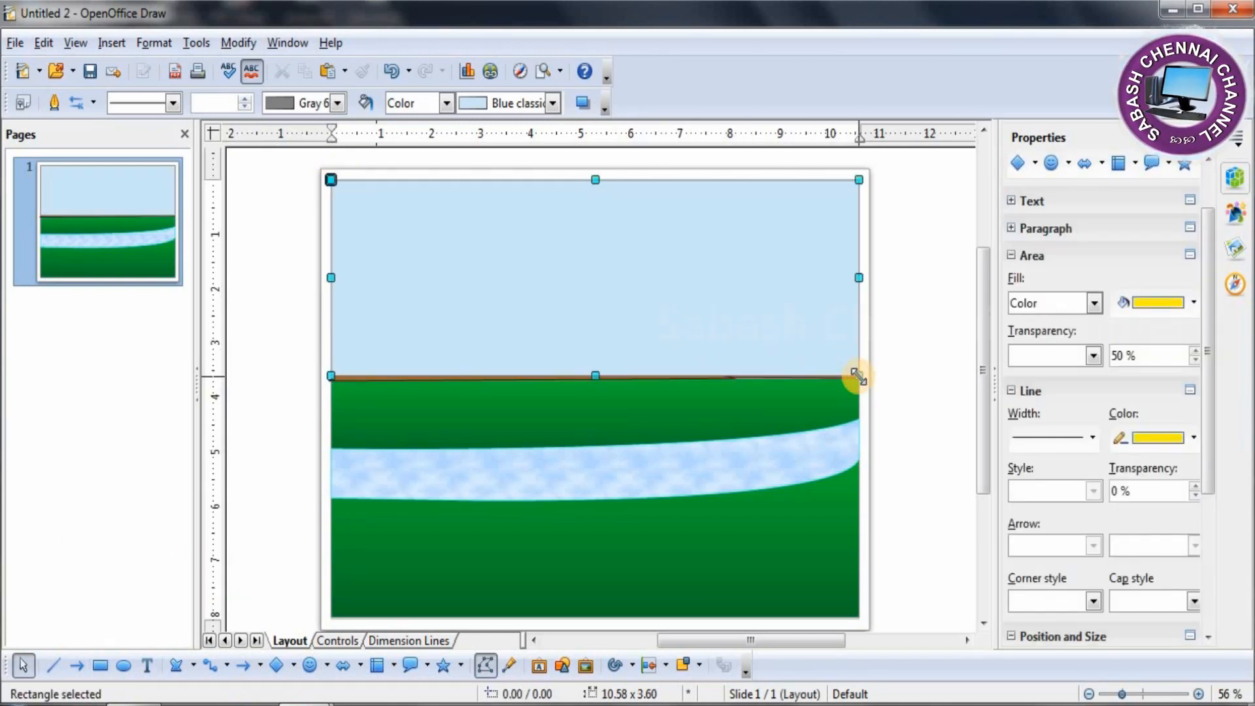
drag(593, 375, 593, 383)
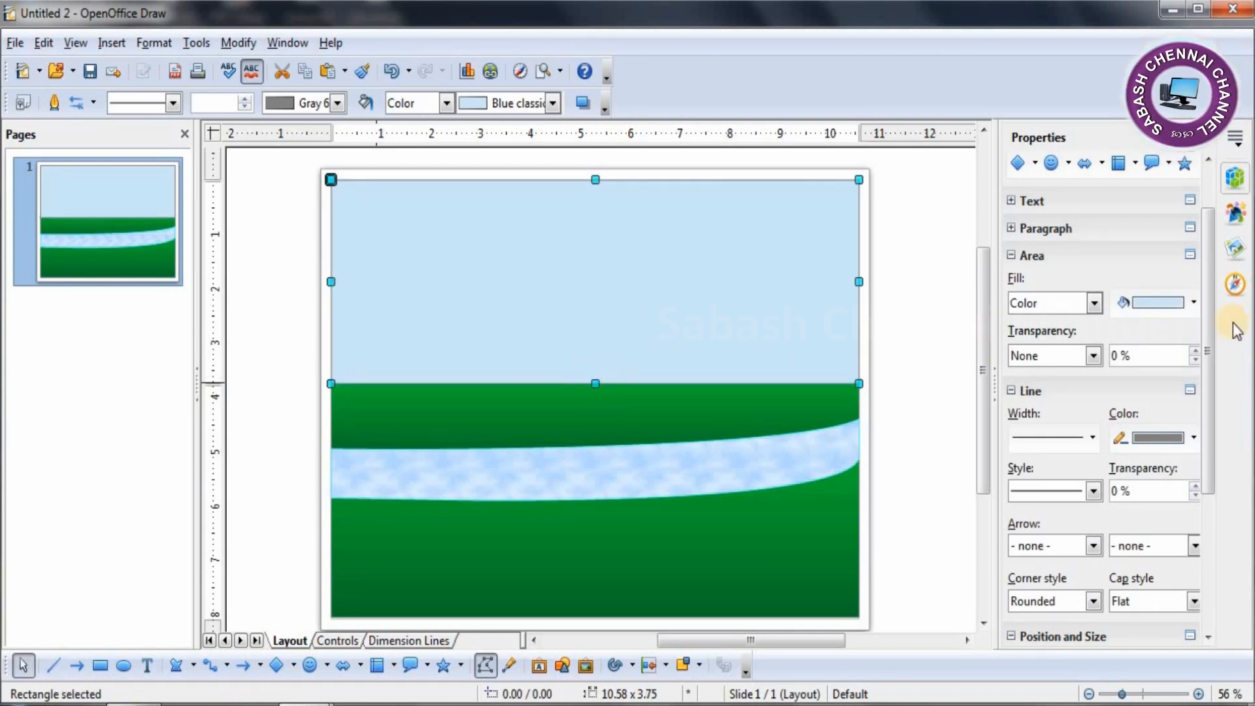
- Change the sky rectangle's fill to a gradient using Cyan Gradient
click(1193, 302)
click(1112, 308)
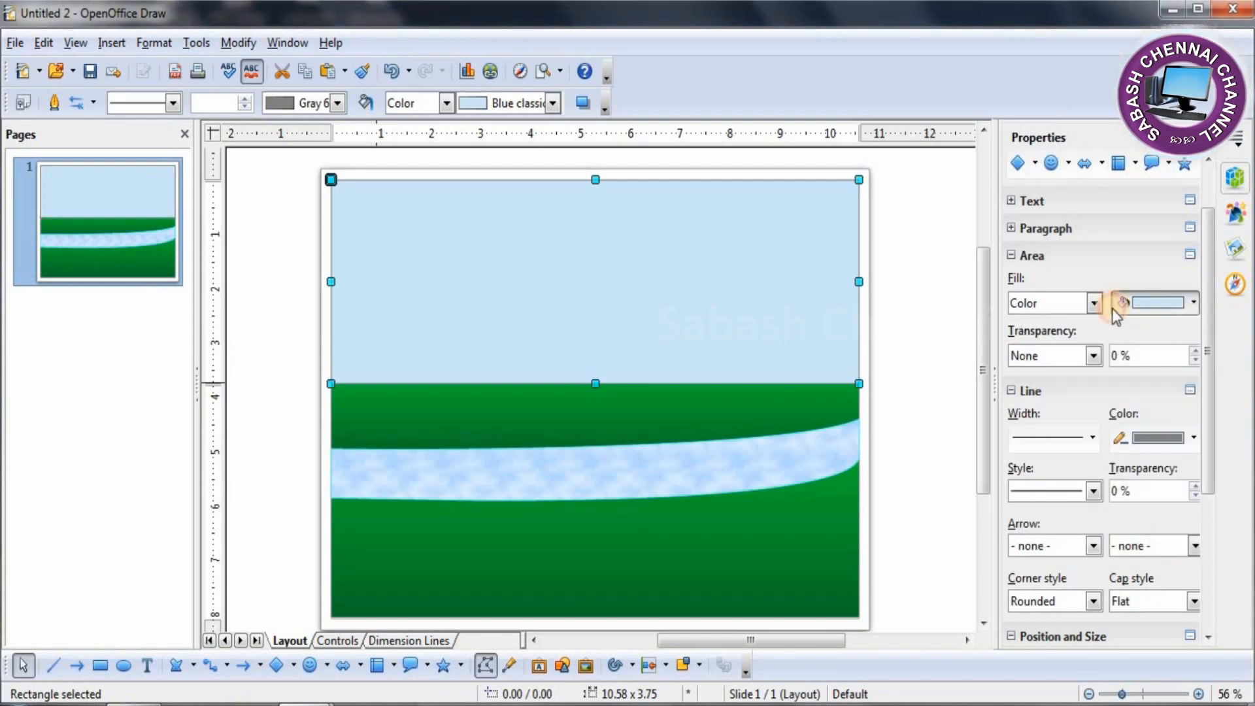
click(1094, 303)
click(1073, 357)
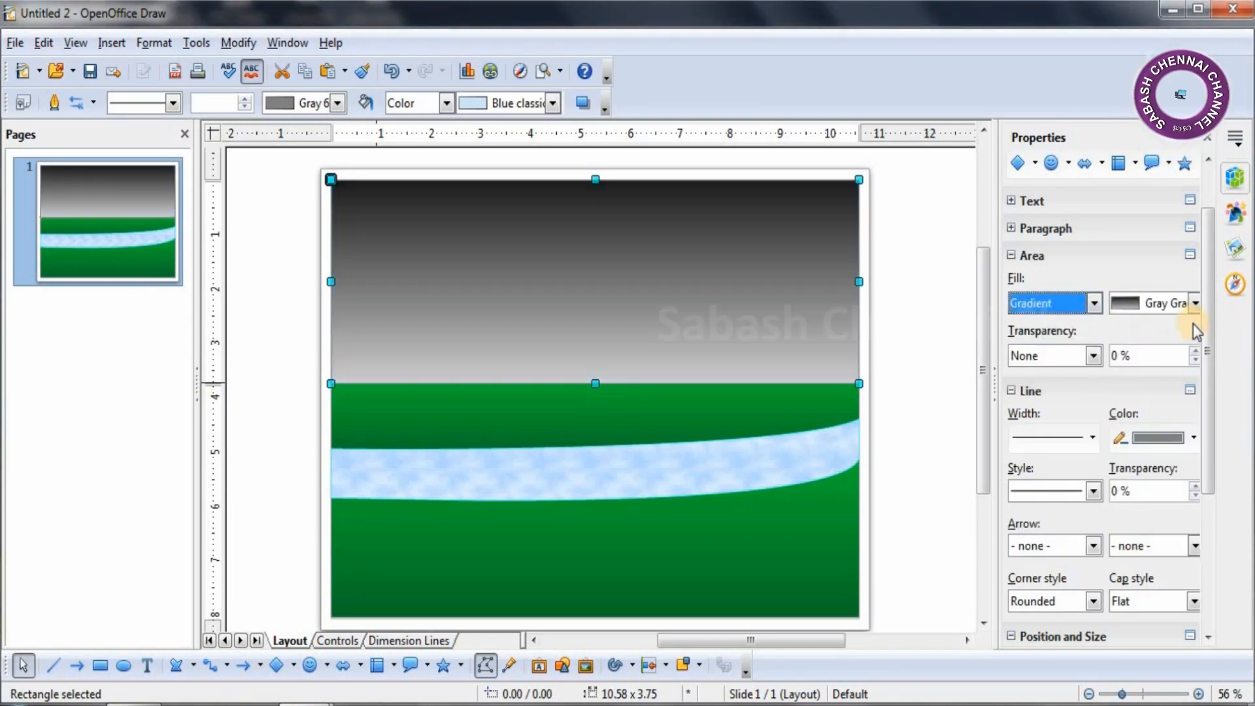
click(1198, 304)
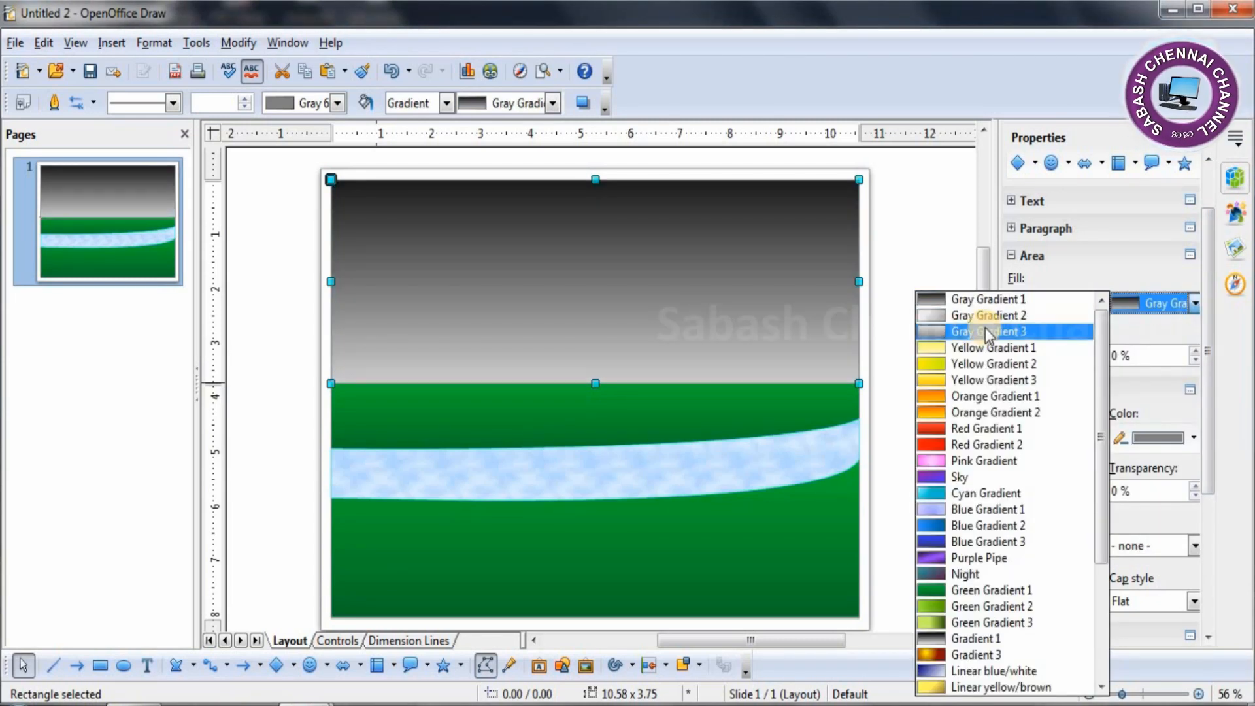
click(990, 495)
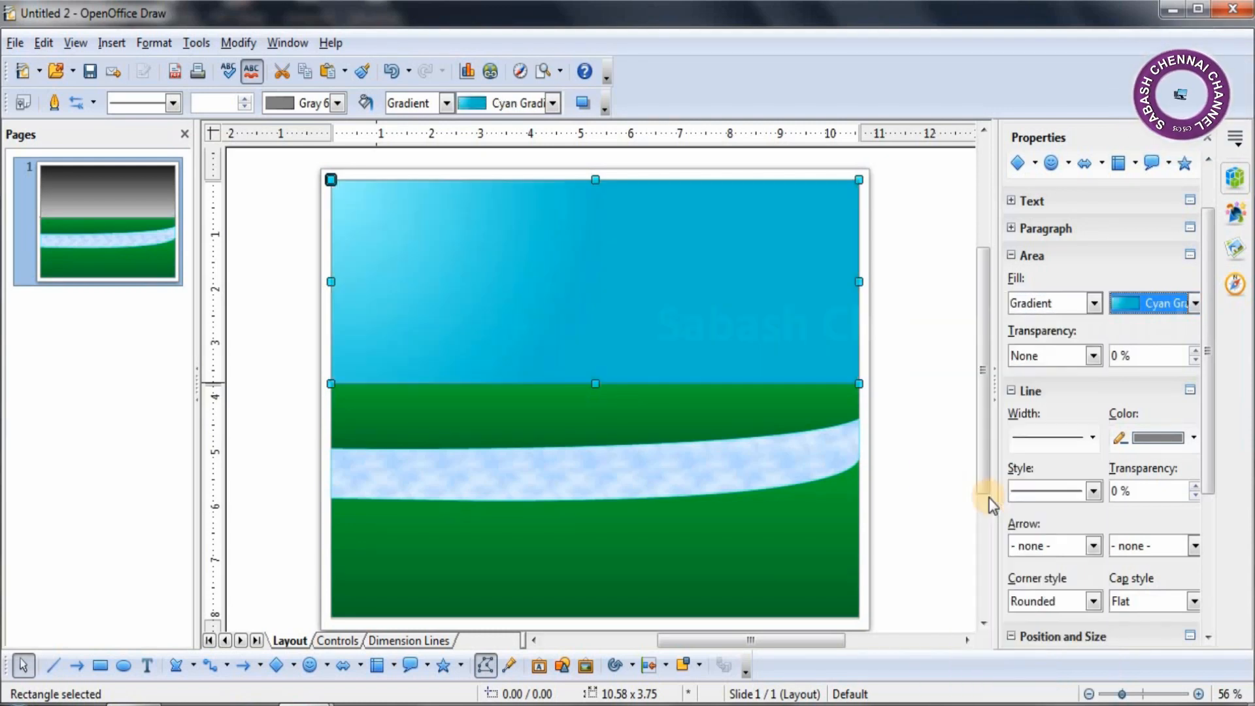
- Send the sky rectangle backward twice, behind both mountains, and shorten it to about 3.60" high
click(617, 283)
right_click(647, 287)
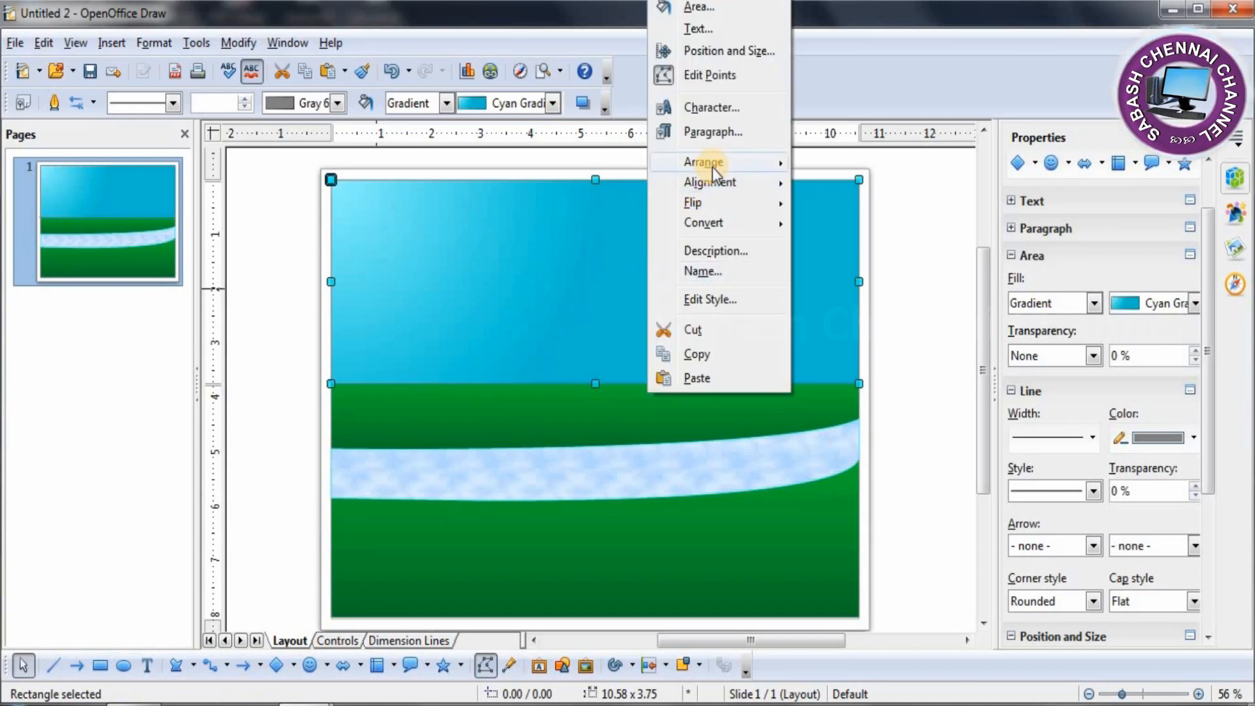
mouse_move(711, 166)
click(883, 207)
click(712, 305)
right_click(712, 305)
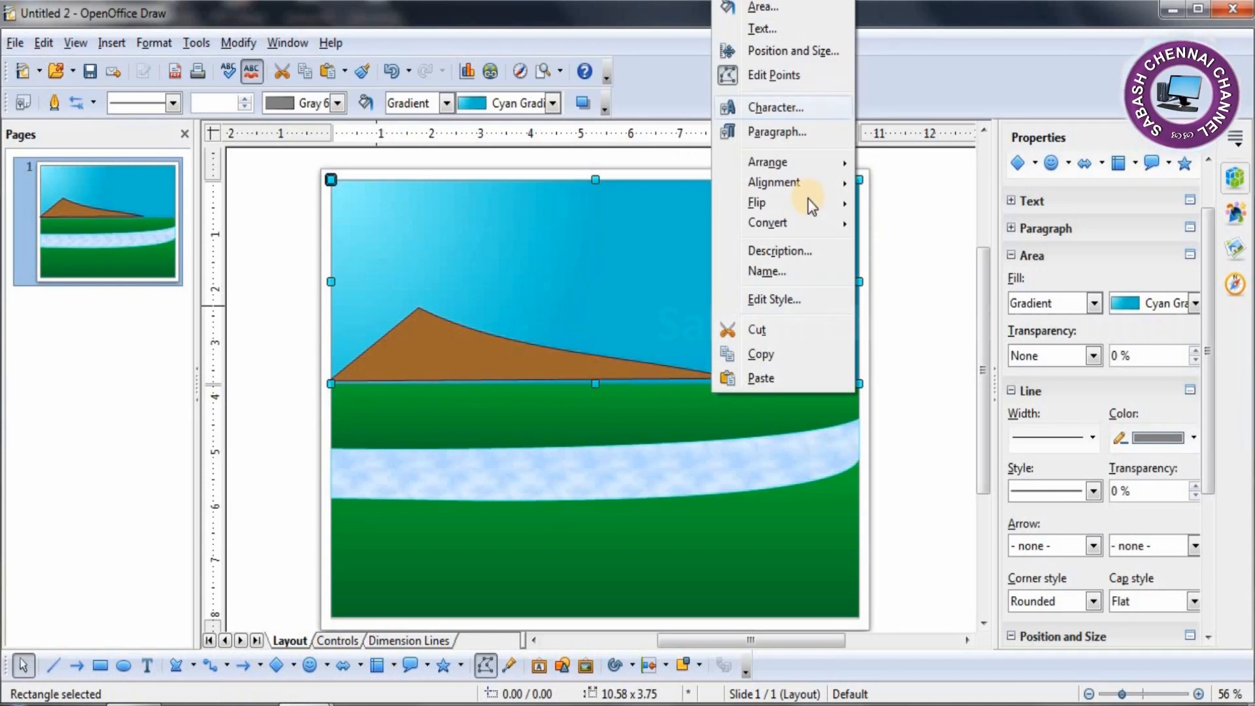
mouse_move(813, 163)
click(967, 214)
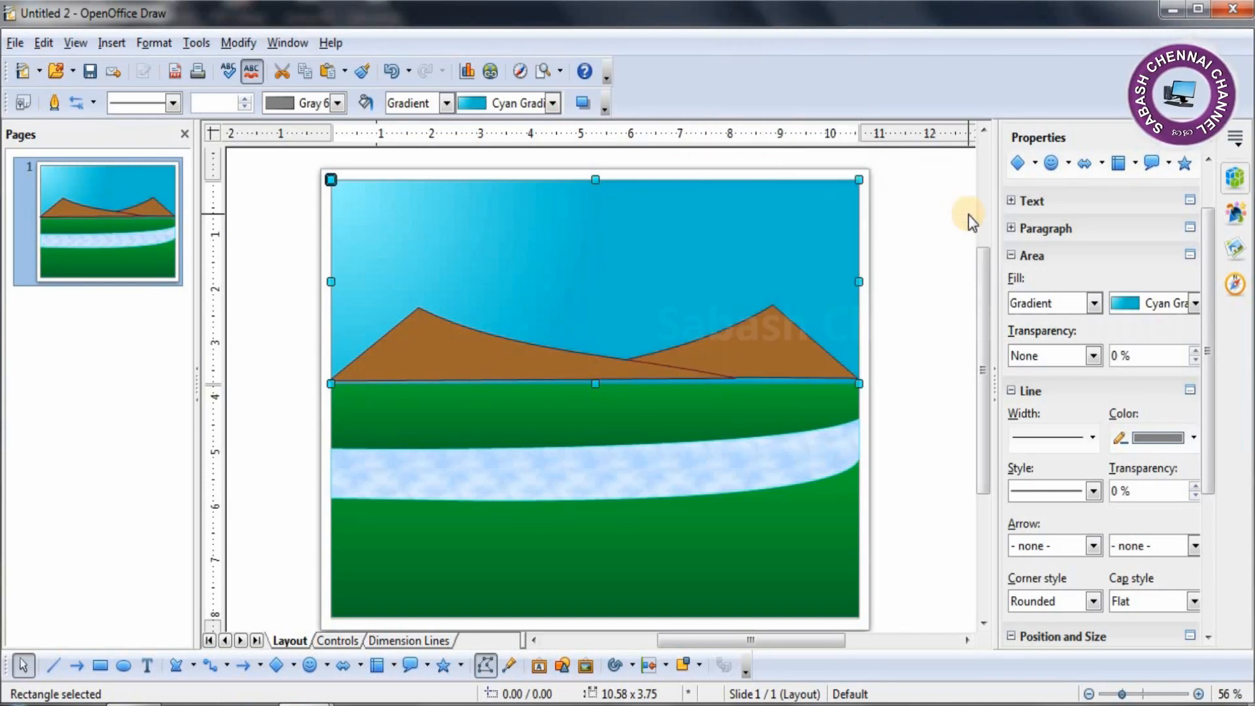
drag(595, 383, 597, 377)
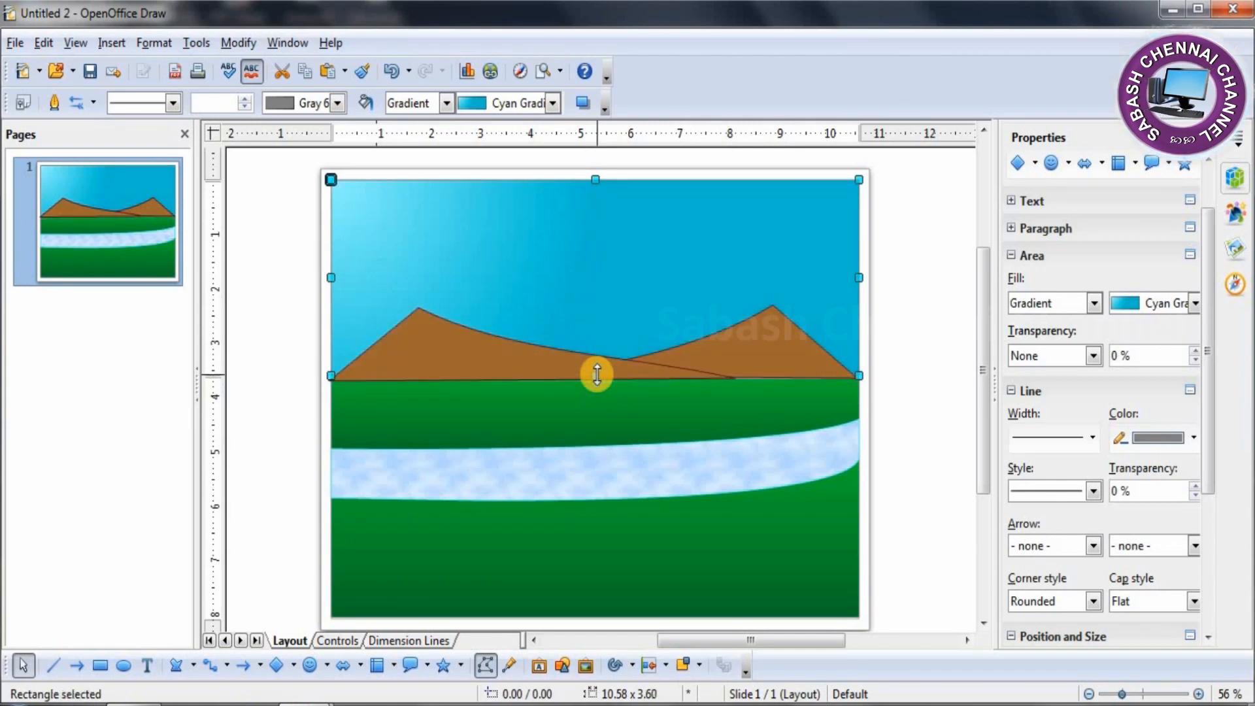
click(899, 353)
- Draw an ellipse about 0.90 × 0.70" where the mountains meet and fill it with Orange Gradient 2
click(123, 666)
drag(602, 338, 649, 375)
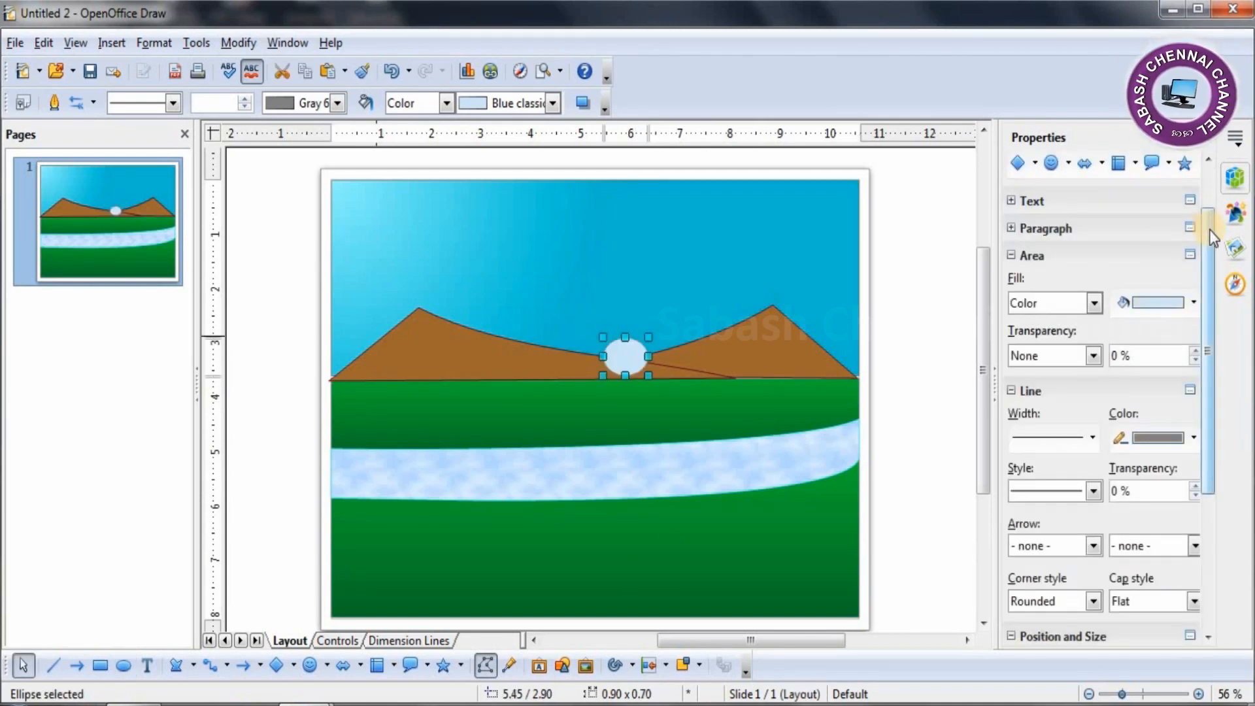
click(1095, 304)
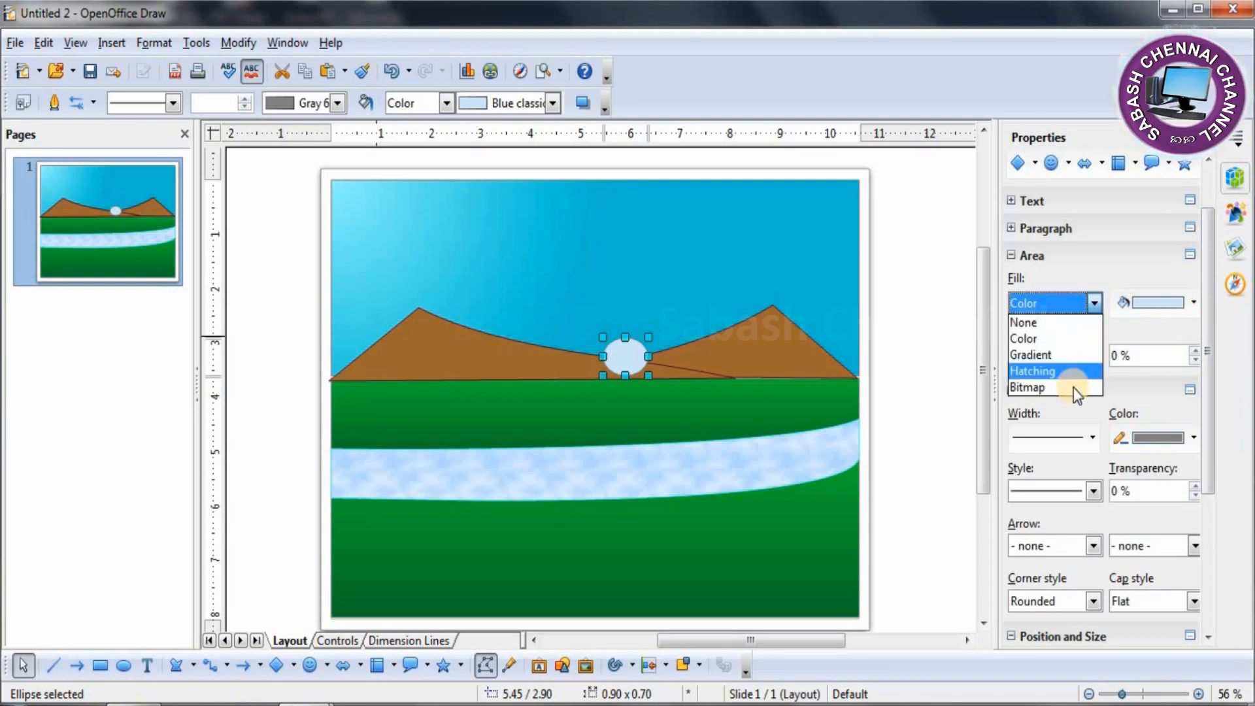
click(1072, 357)
click(1194, 303)
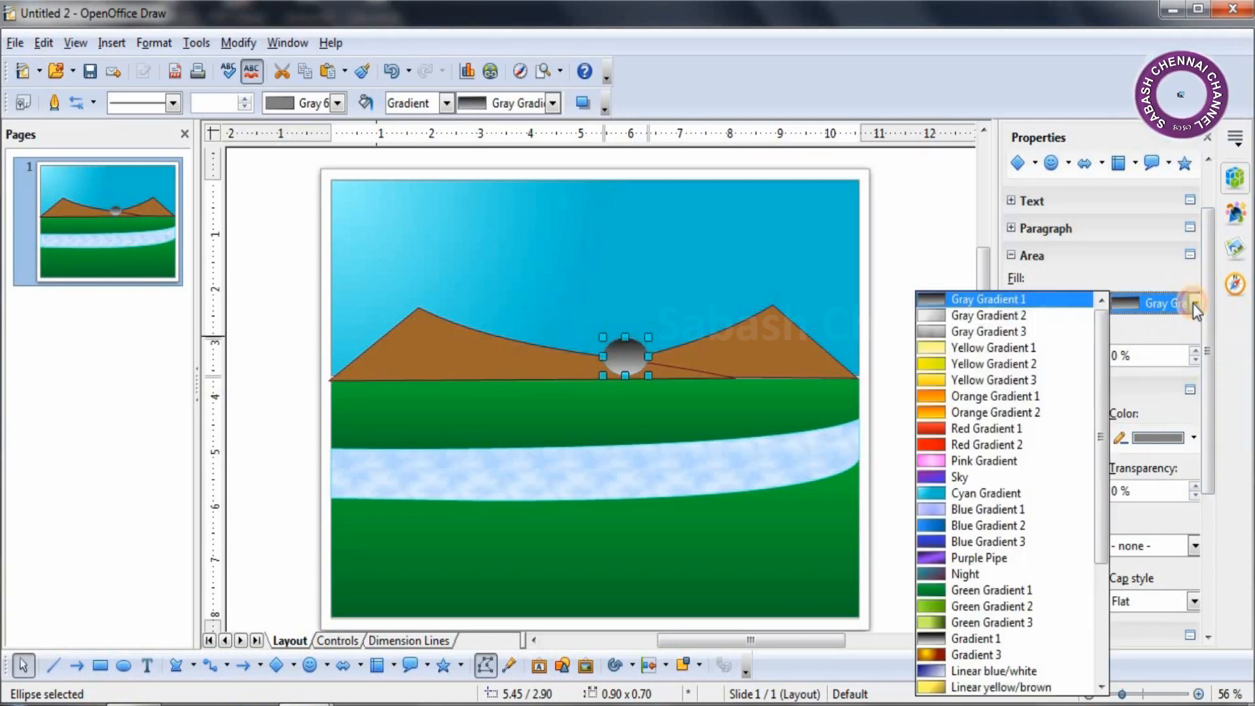
click(972, 414)
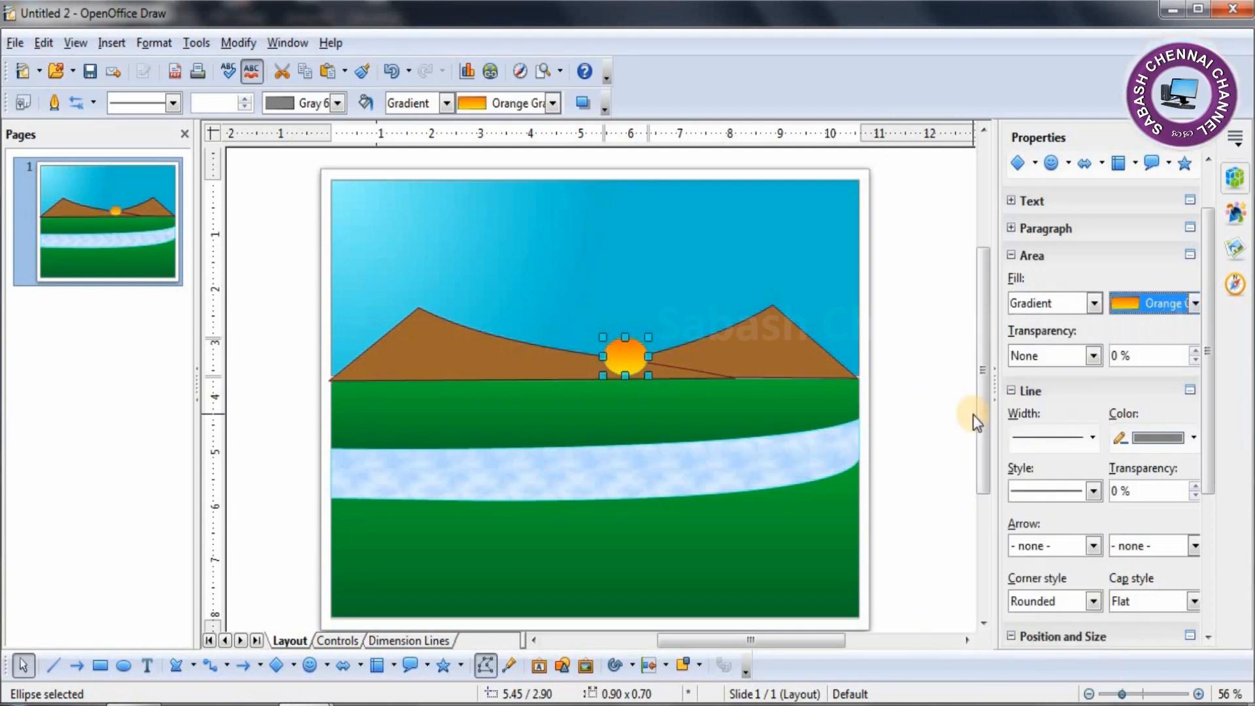
- Send the orange ellipse backward behind the left mountain as a rising sun, and deselect it
right_click(621, 357)
mouse_move(704, 162)
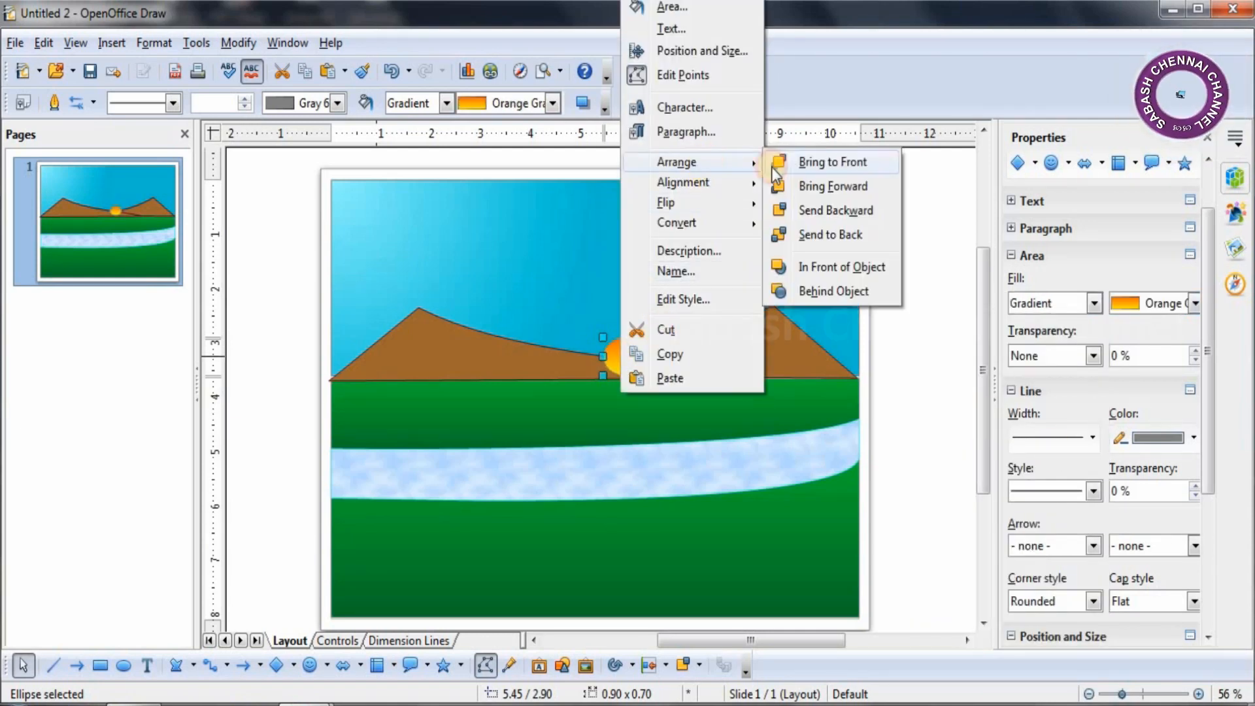
click(849, 214)
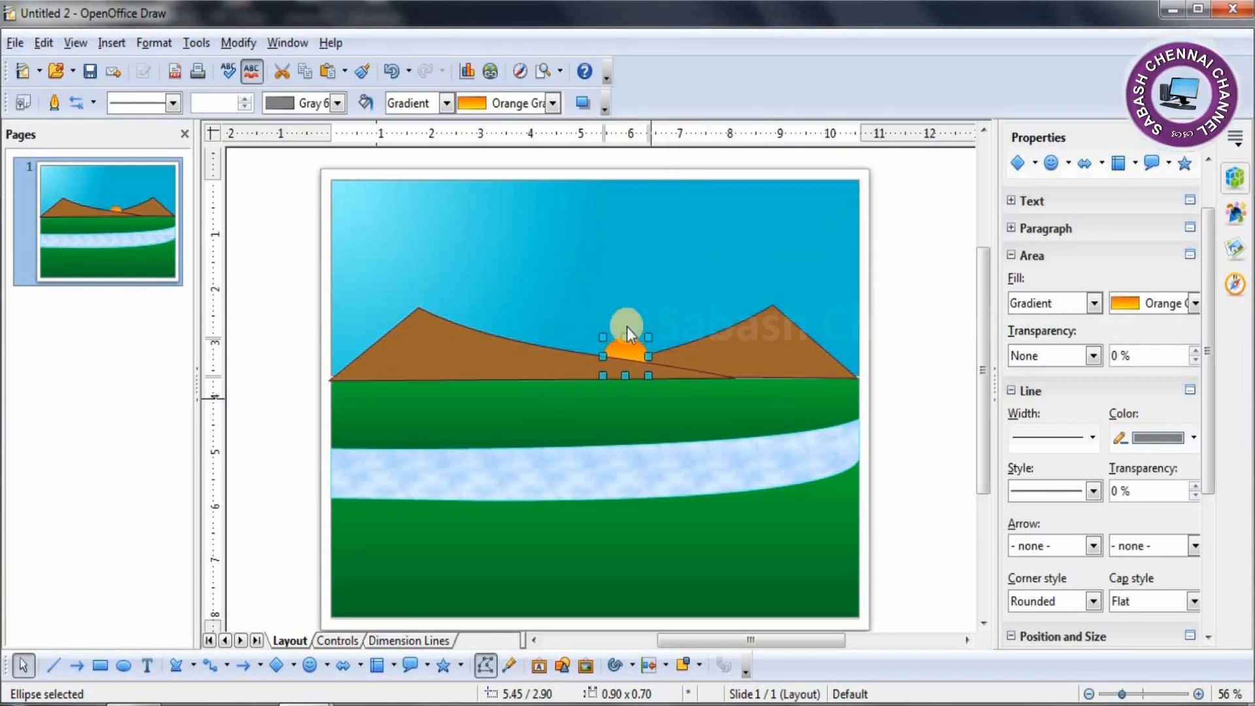
click(906, 353)
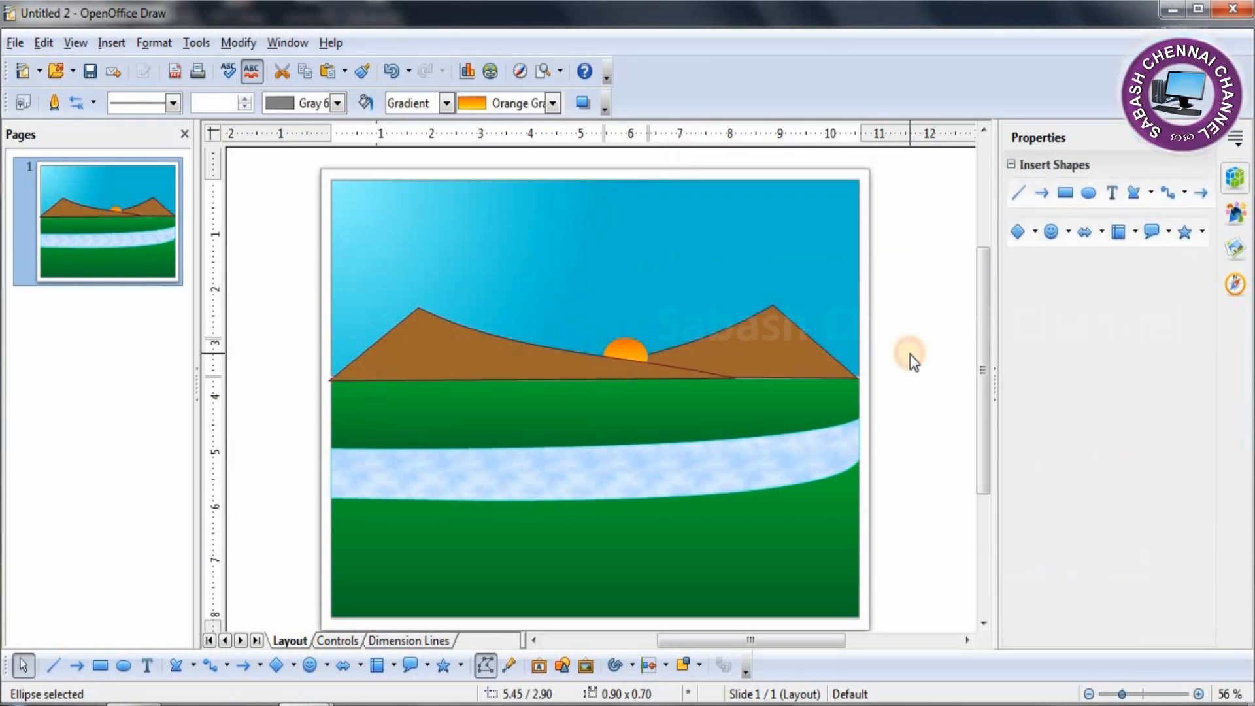
- Send the orange sun ellipse backward behind the right mountain, and deselect it
click(625, 345)
right_click(626, 345)
mouse_move(759, 161)
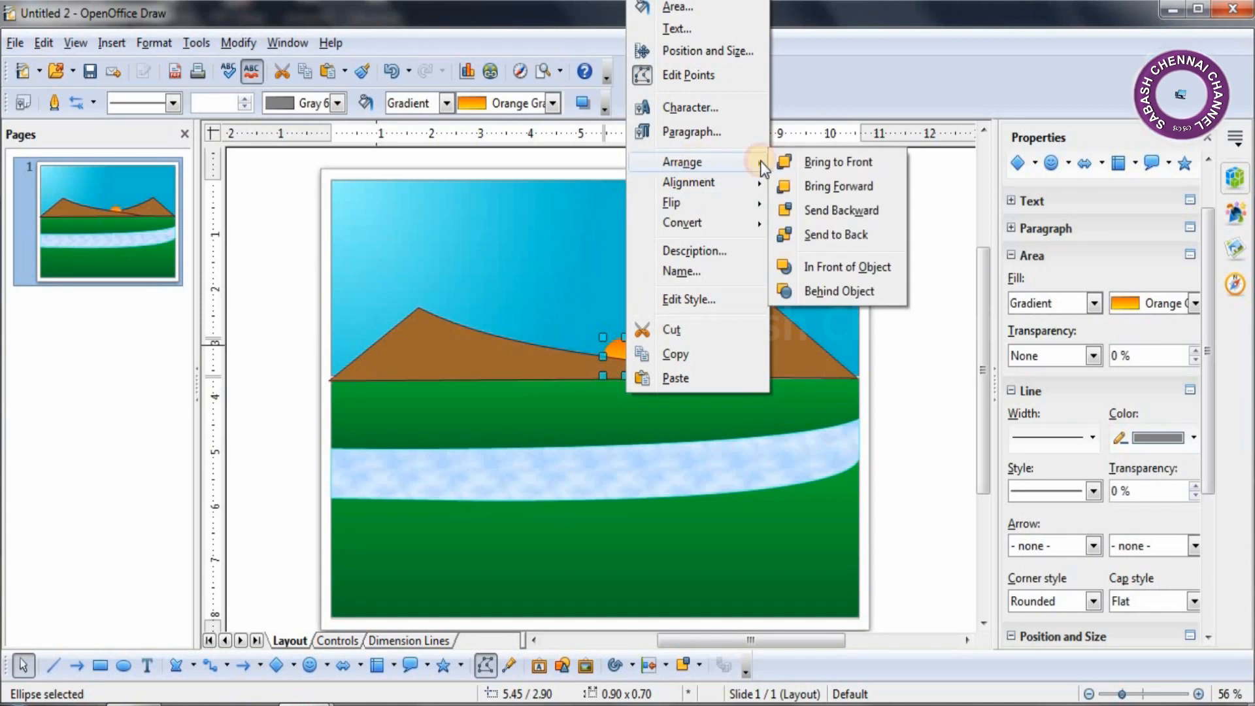
click(849, 214)
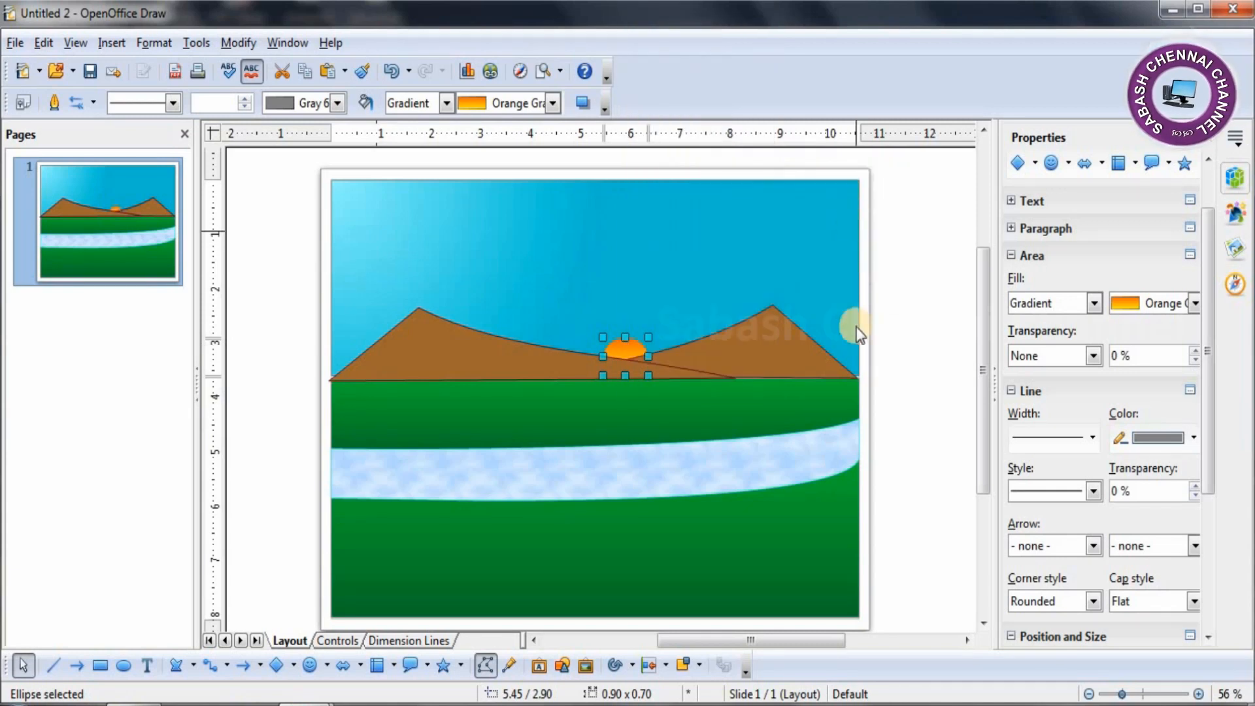
click(911, 361)
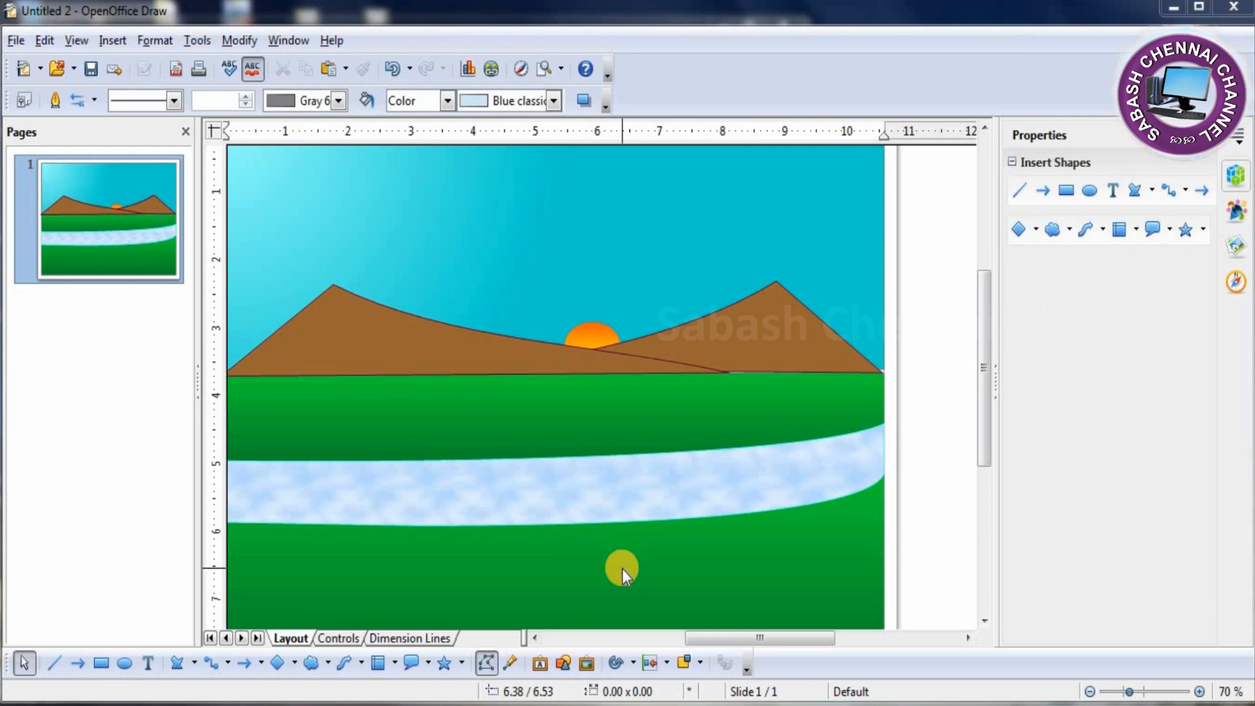
- Shift the red tree trunk slightly right and edit its points so the two branch tips sit lower and the right one leans outward
click(653, 530)
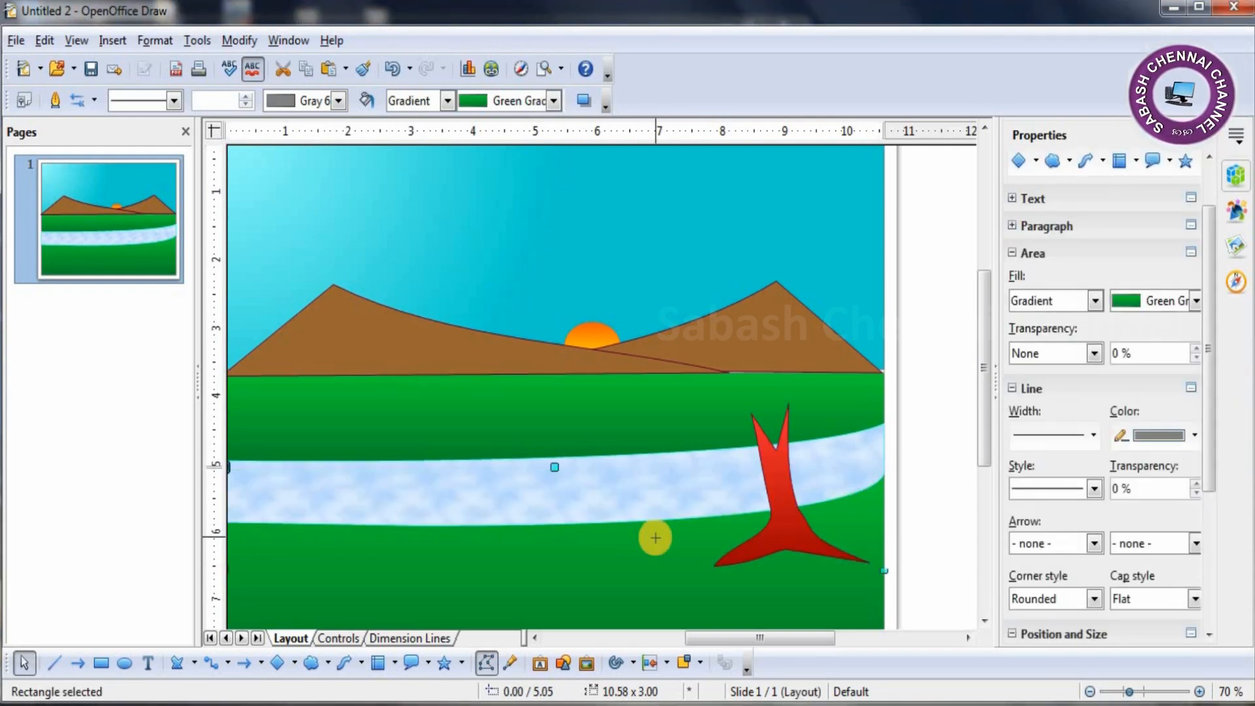
click(772, 533)
drag(775, 488, 782, 485)
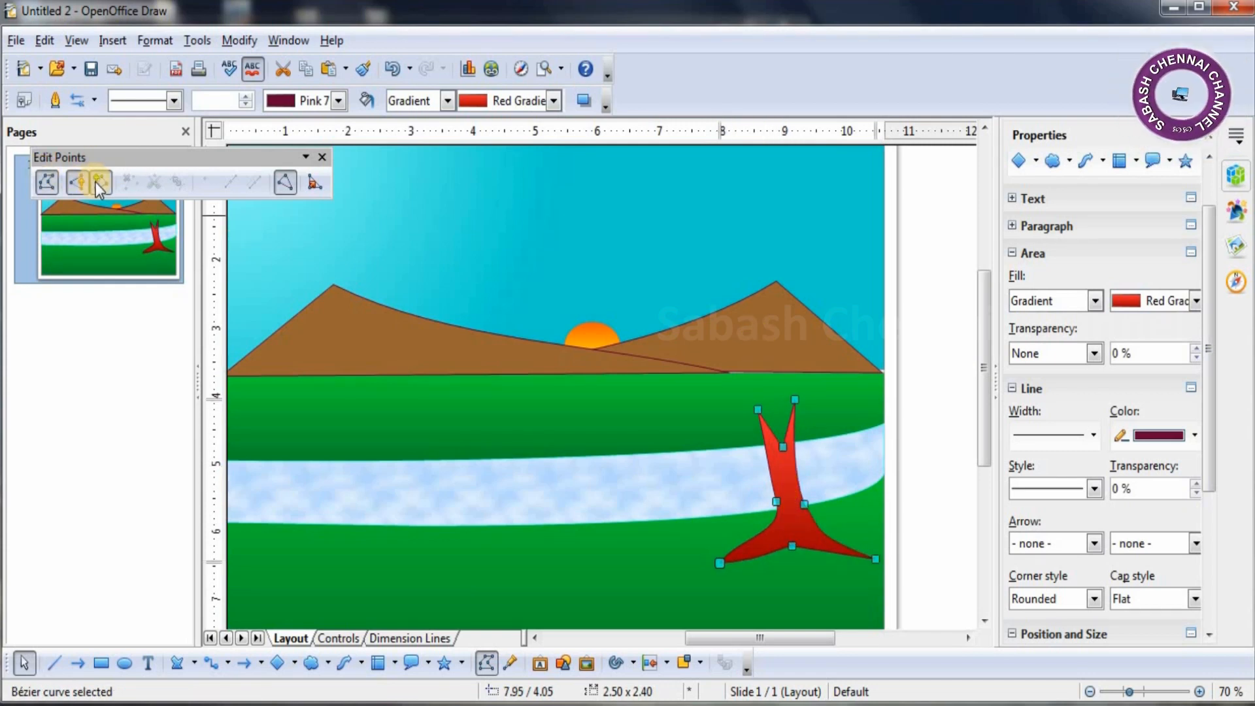
drag(795, 401, 762, 419)
drag(786, 471, 810, 417)
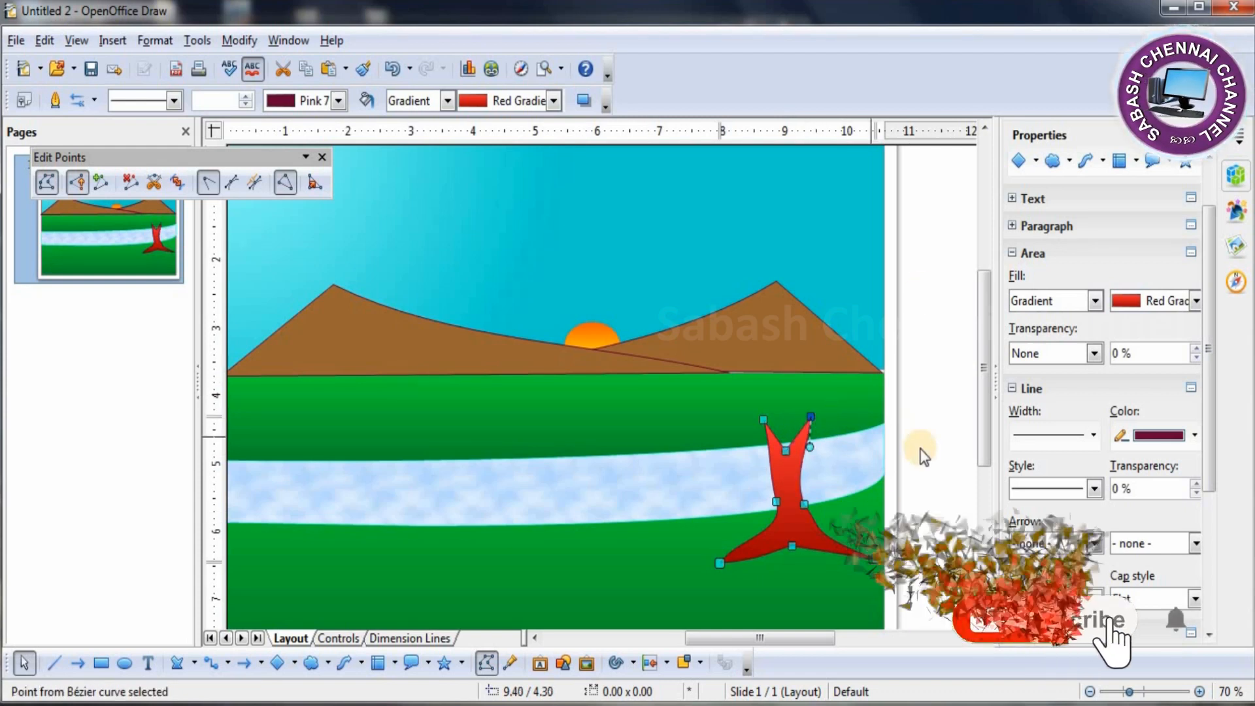
click(895, 512)
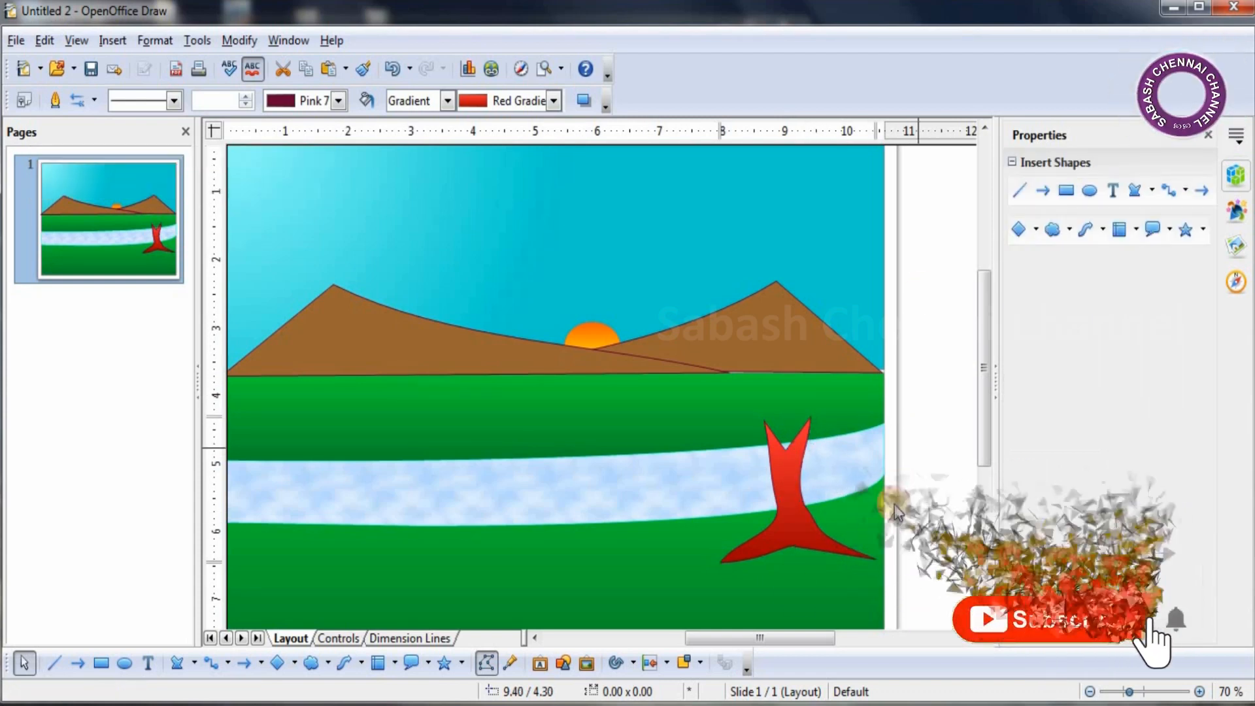
click(792, 484)
click(901, 364)
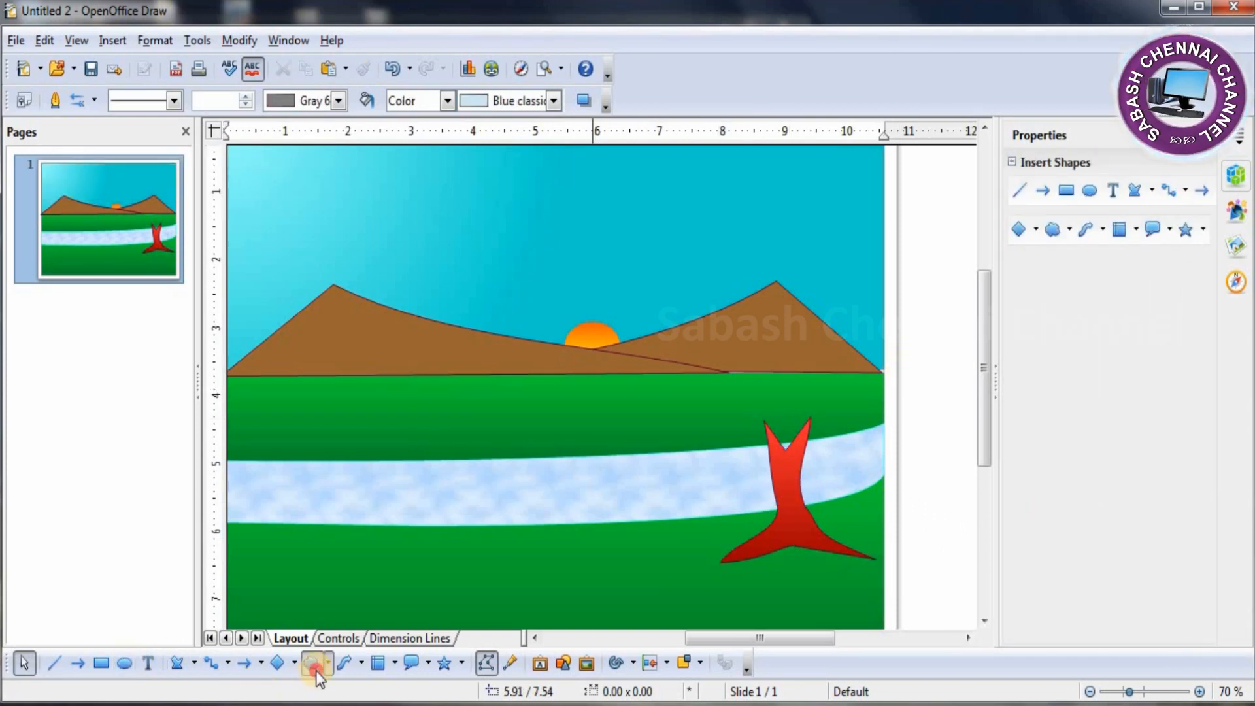
- Draw a cloud shape about 2.35 × 1.05" over the tip of the trunk's left branch
click(314, 667)
drag(651, 363, 798, 437)
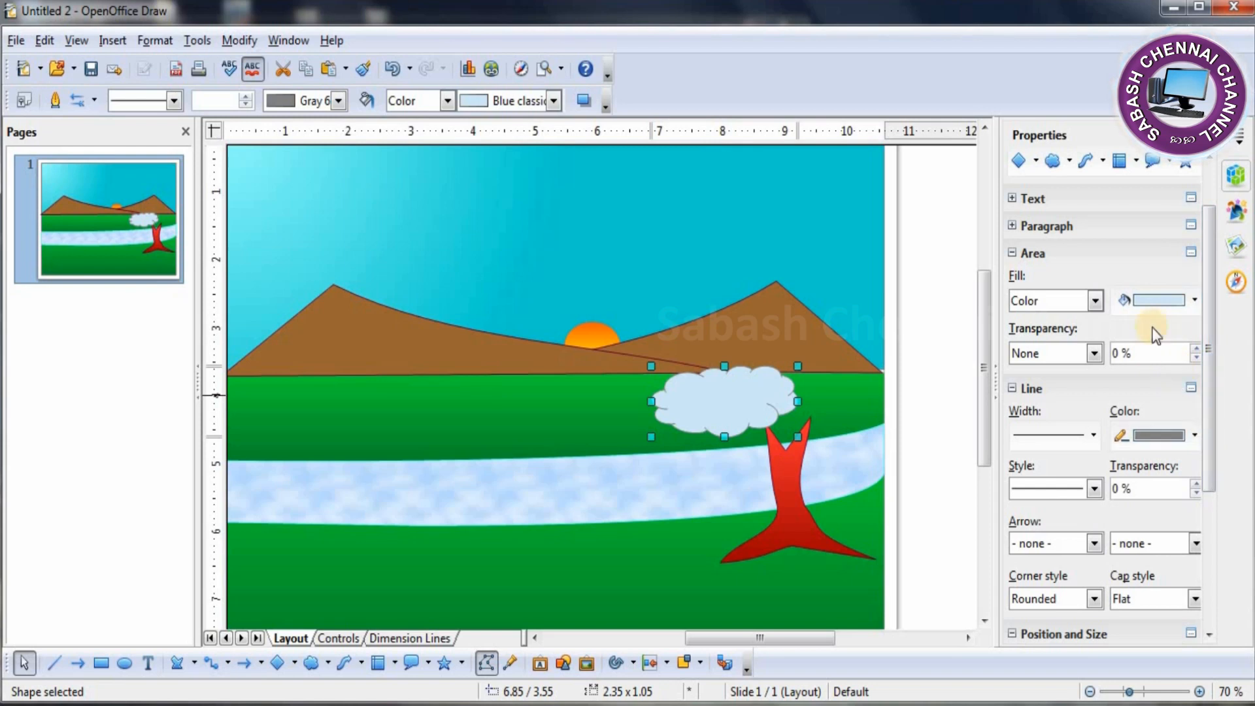
- Change the cloud's fill to a gradient using Green Gradient 2 and set its outline to dark green
click(1193, 302)
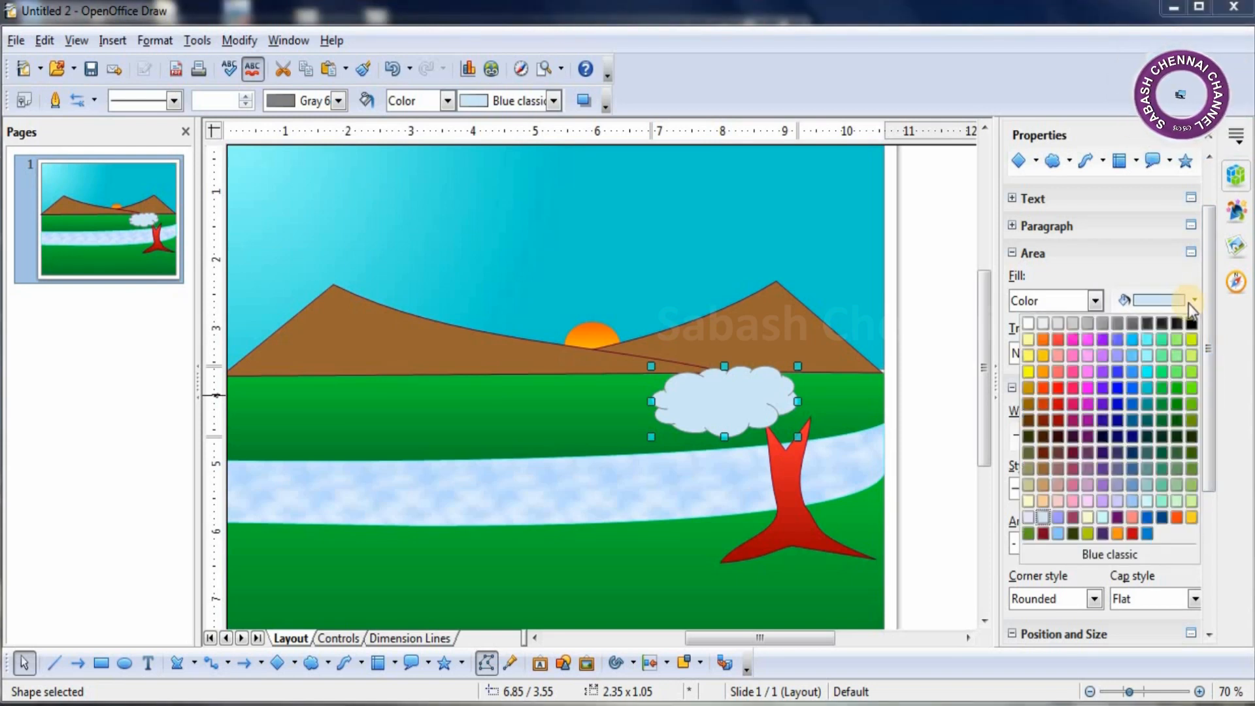
click(1095, 301)
click(1094, 300)
click(1094, 299)
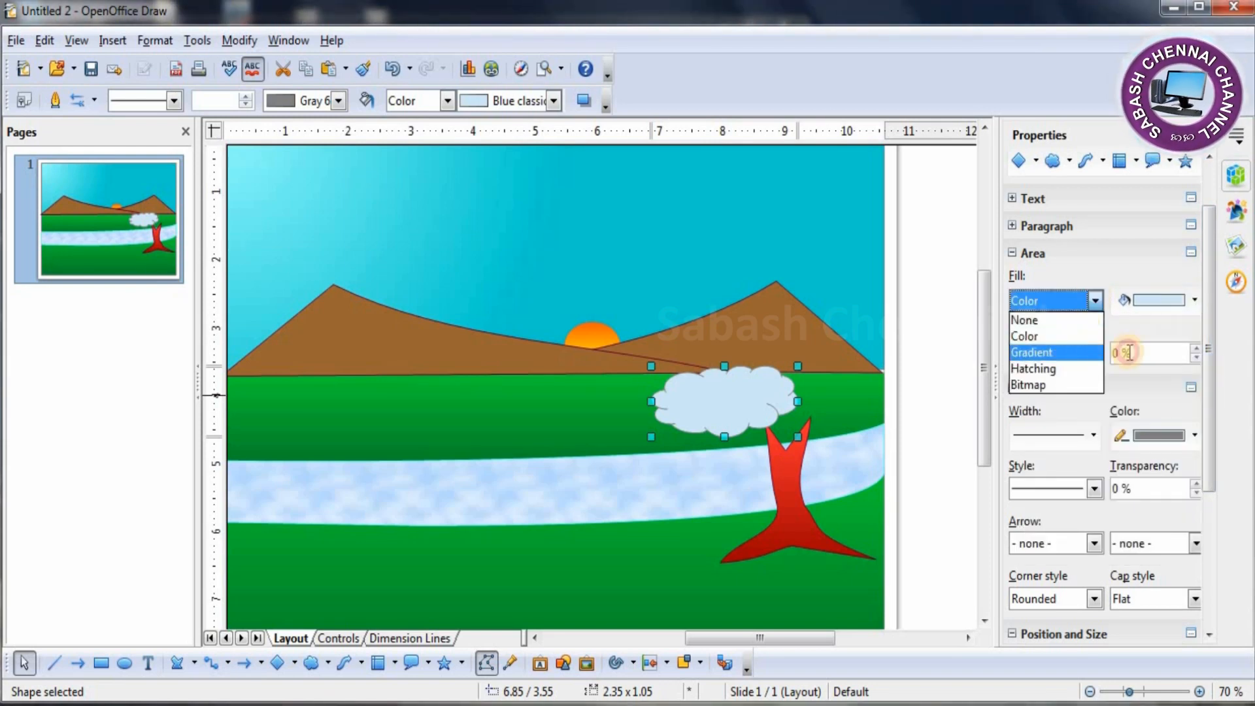
click(1055, 353)
click(1195, 300)
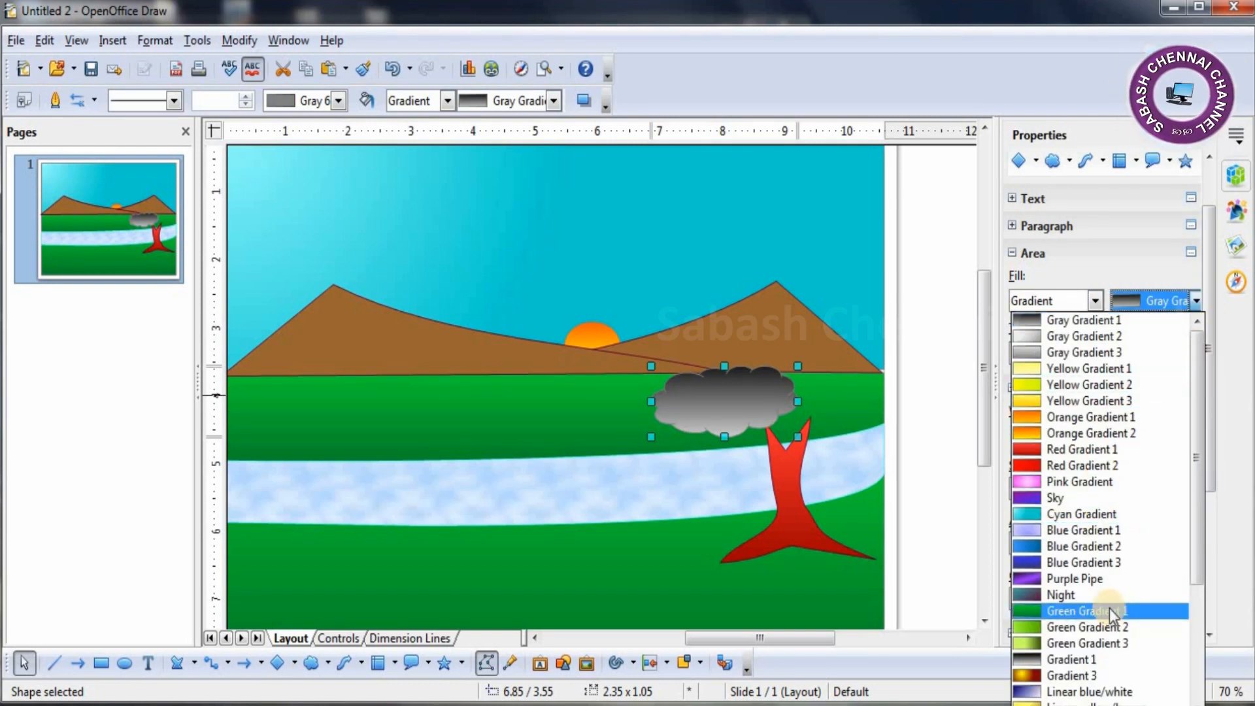
click(1108, 627)
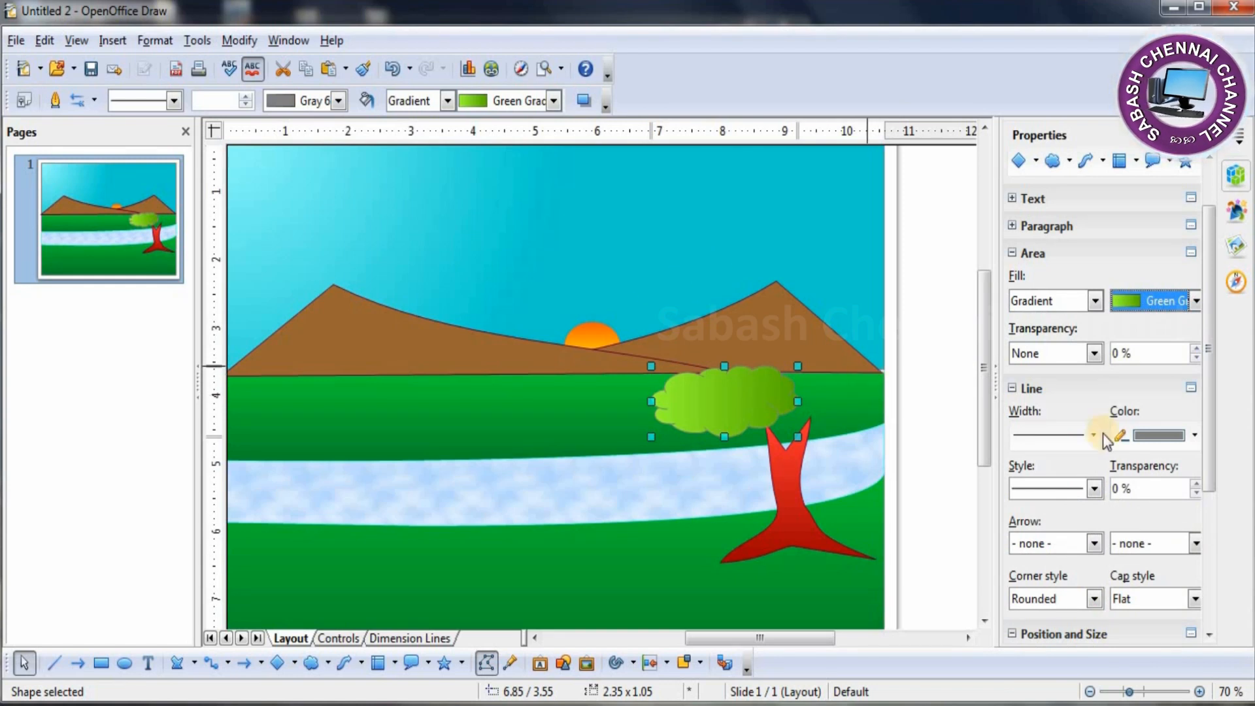
click(1136, 435)
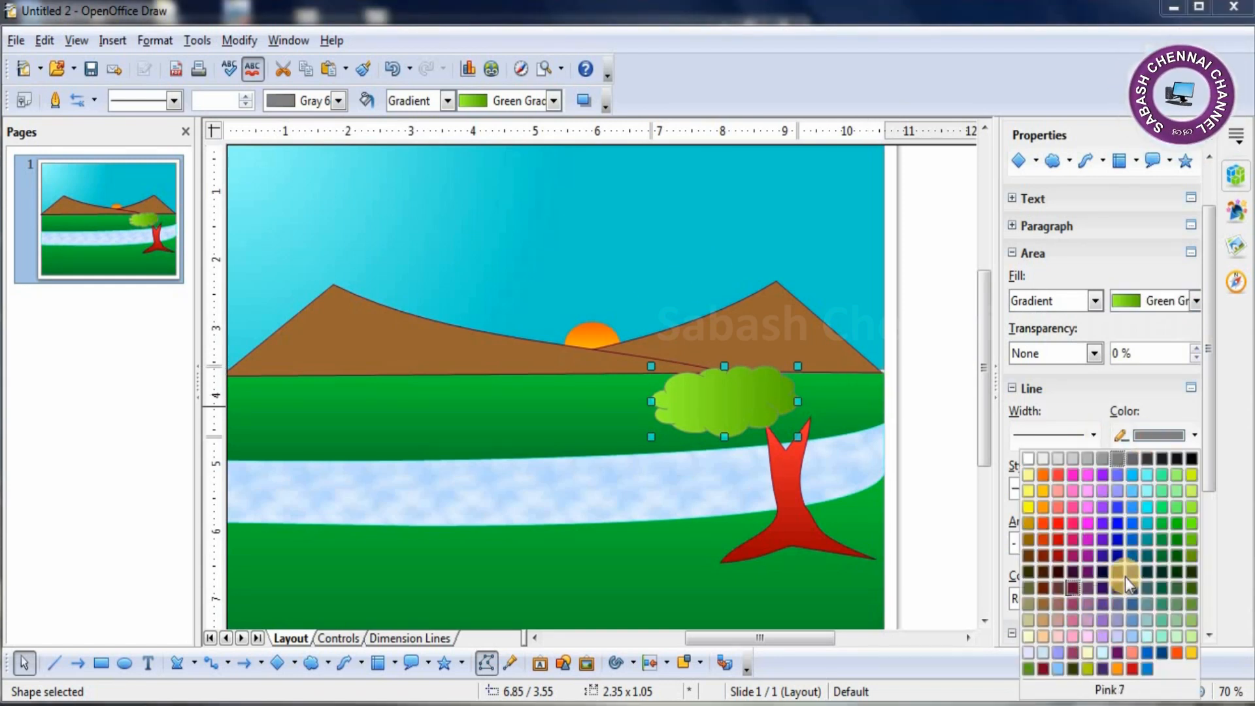
click(1177, 557)
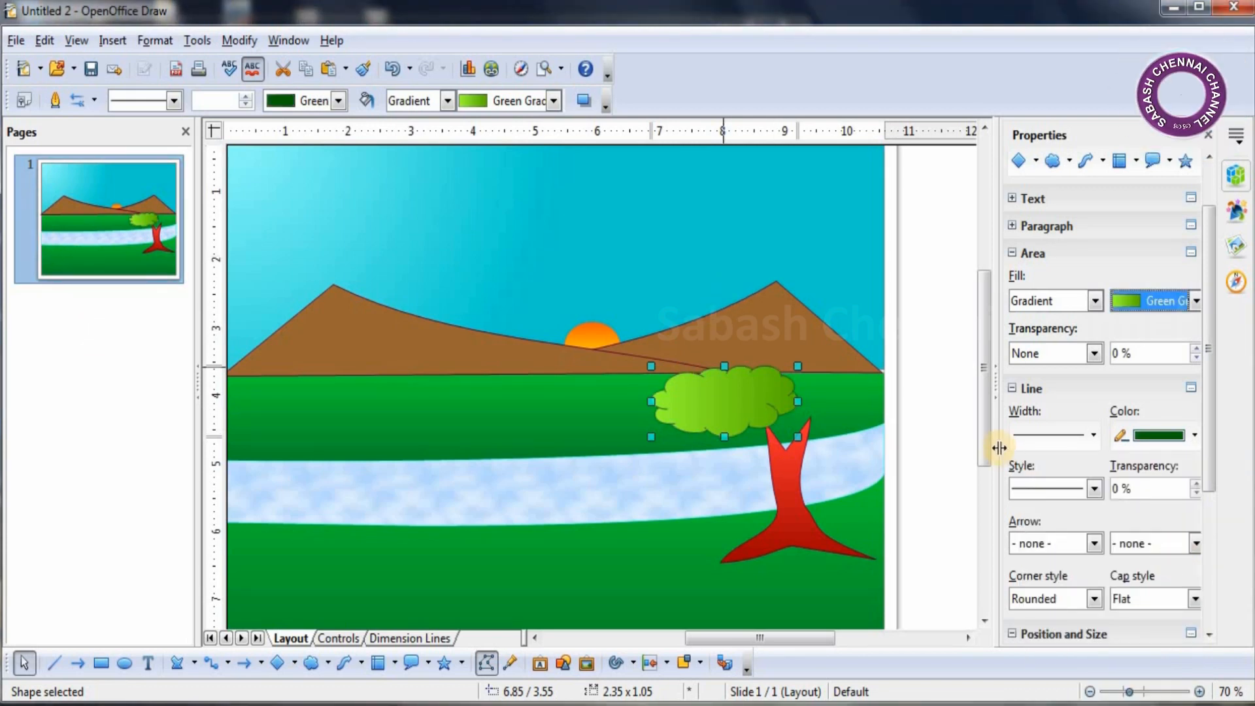
- Make three copies of the green cloud, overlapping it to the right, above and at the lower front, to form the tree's crown
drag(740, 401, 815, 403)
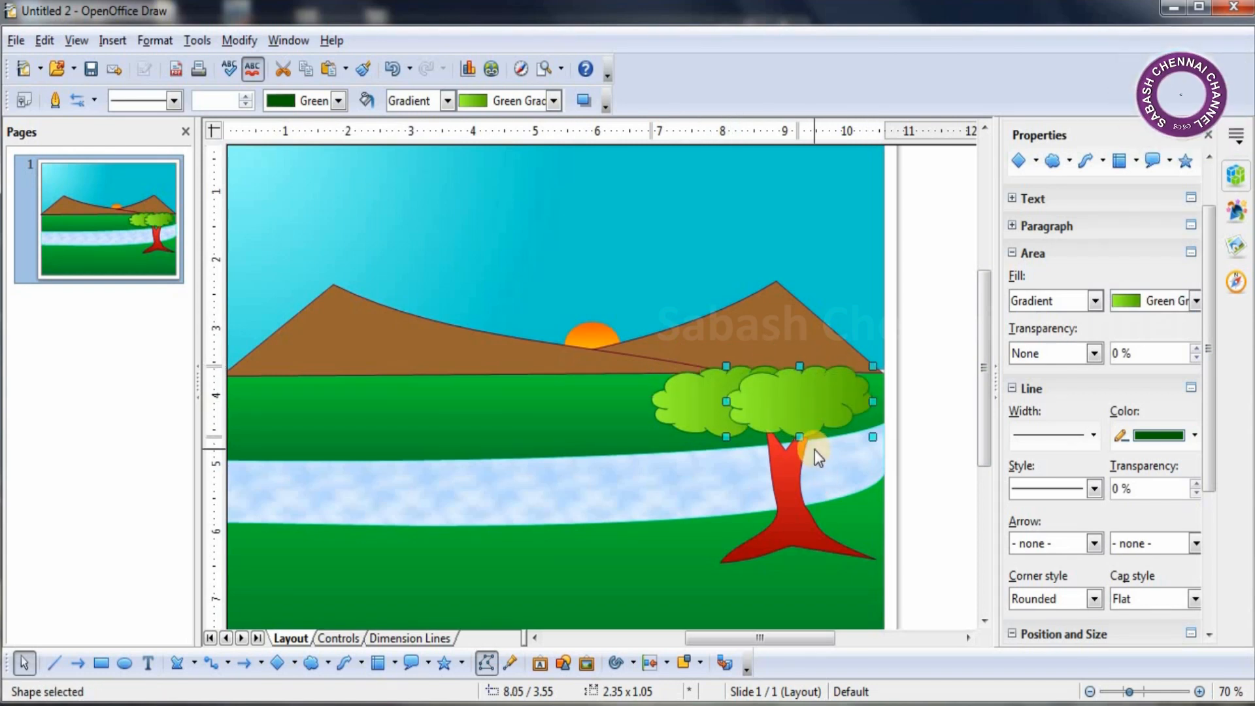
click(736, 409)
drag(756, 379, 788, 355)
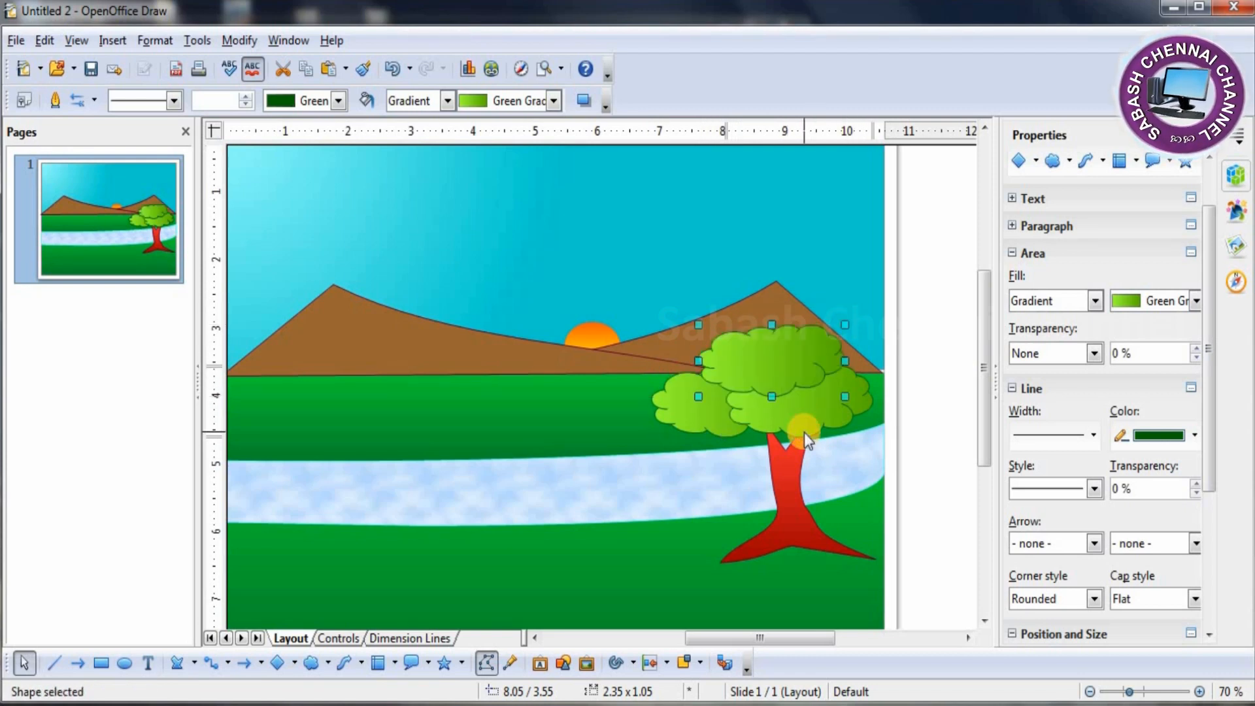
click(800, 424)
drag(800, 425, 759, 432)
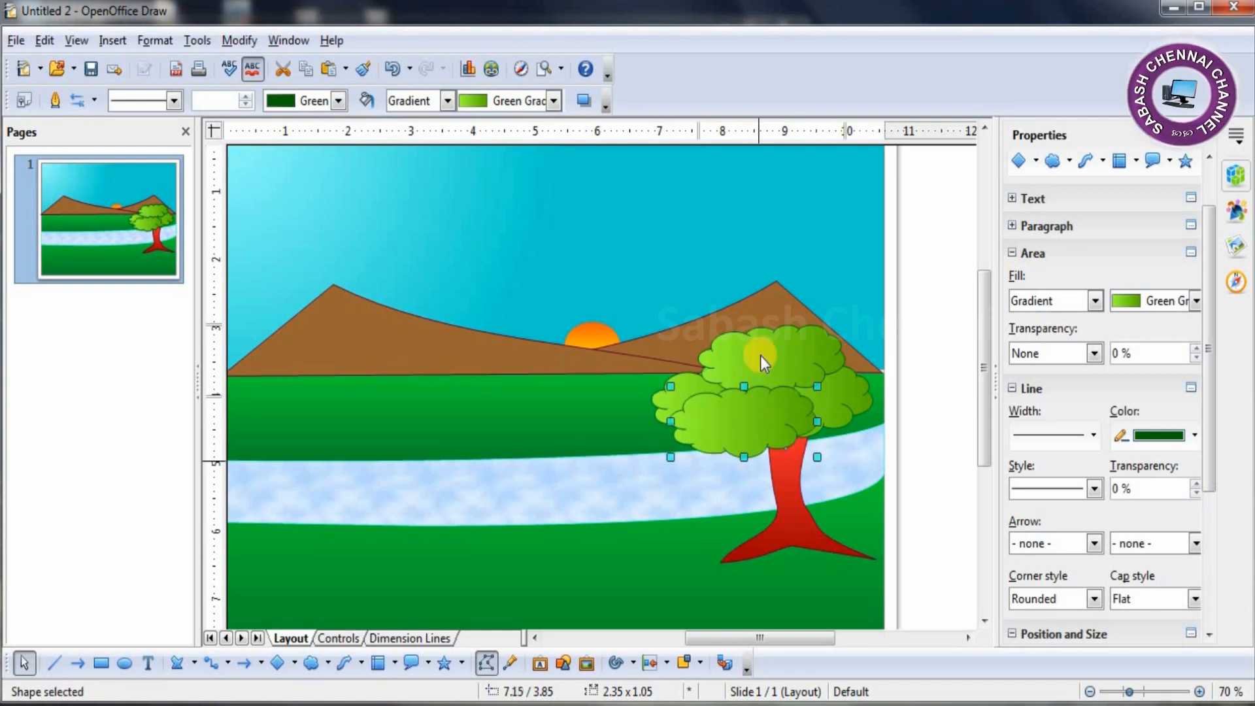
- Spread the four crown clouds slightly apart by moving each one outward so the foliage covers the branches, and deselect
drag(763, 347, 758, 335)
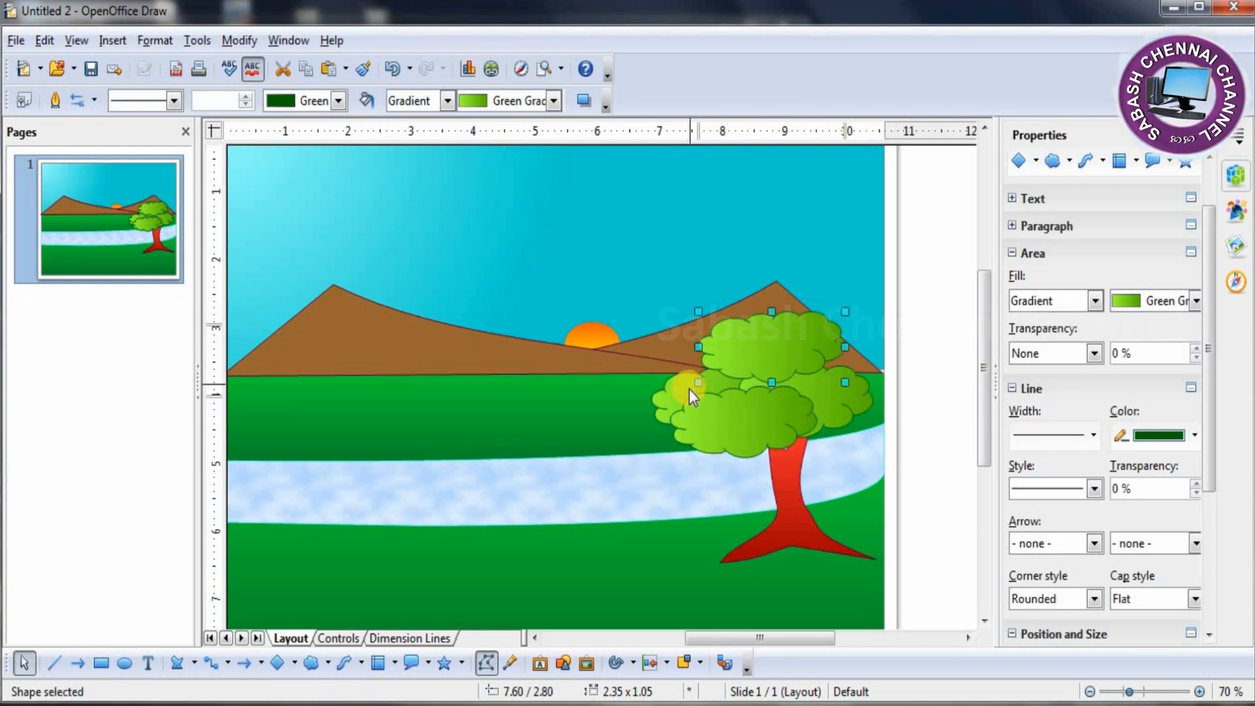
drag(675, 383, 666, 374)
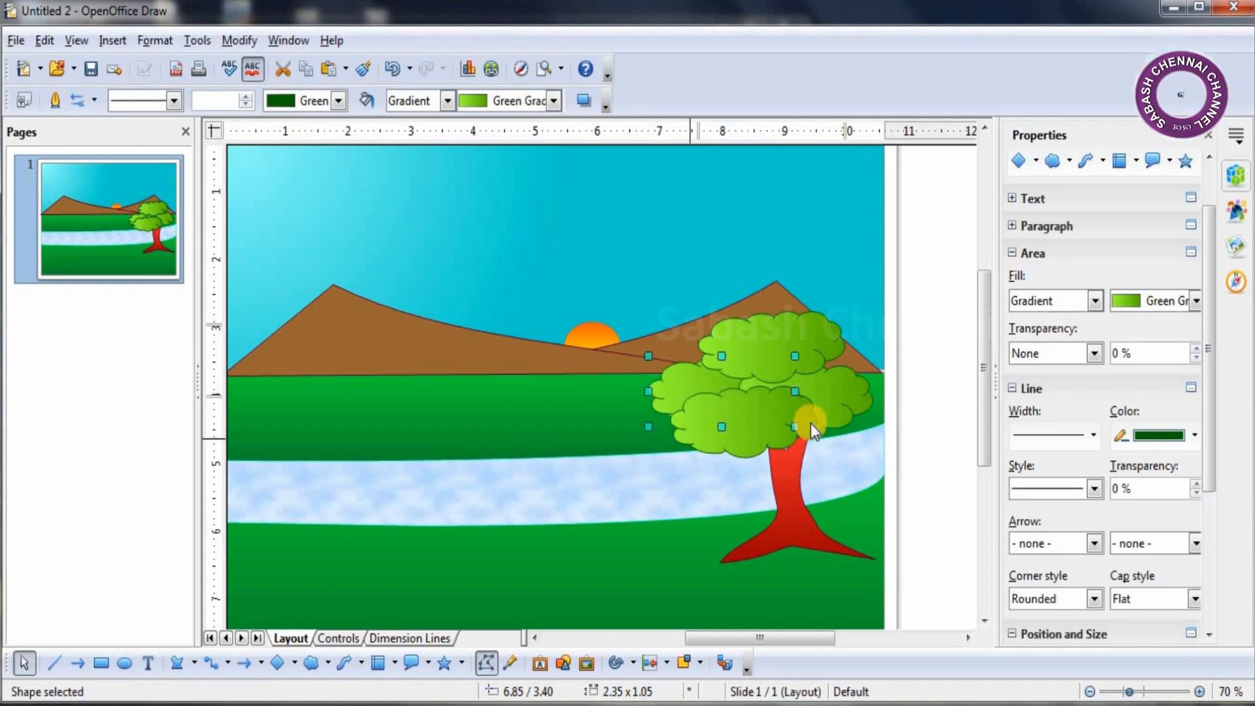
drag(834, 389, 842, 390)
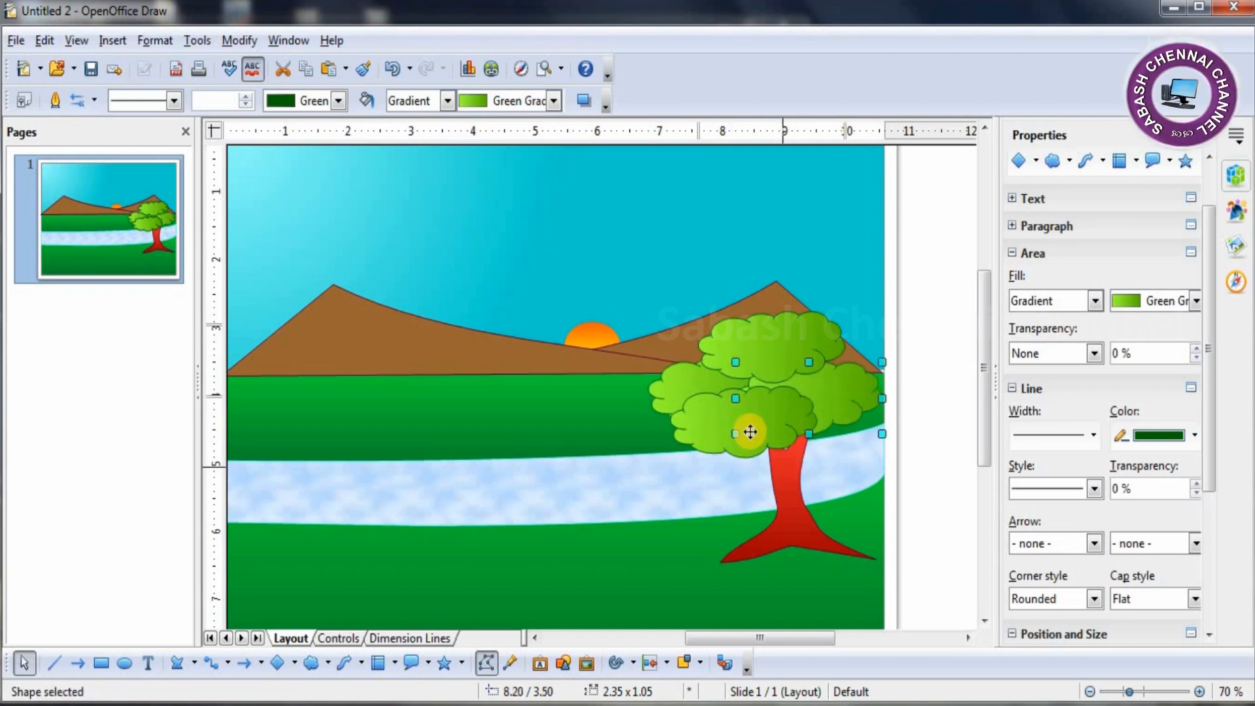
mouse_move(770, 431)
mouse_down()
mouse_move(782, 430)
mouse_move(747, 432)
mouse_up()
click(744, 435)
drag(825, 452, 826, 451)
click(925, 325)
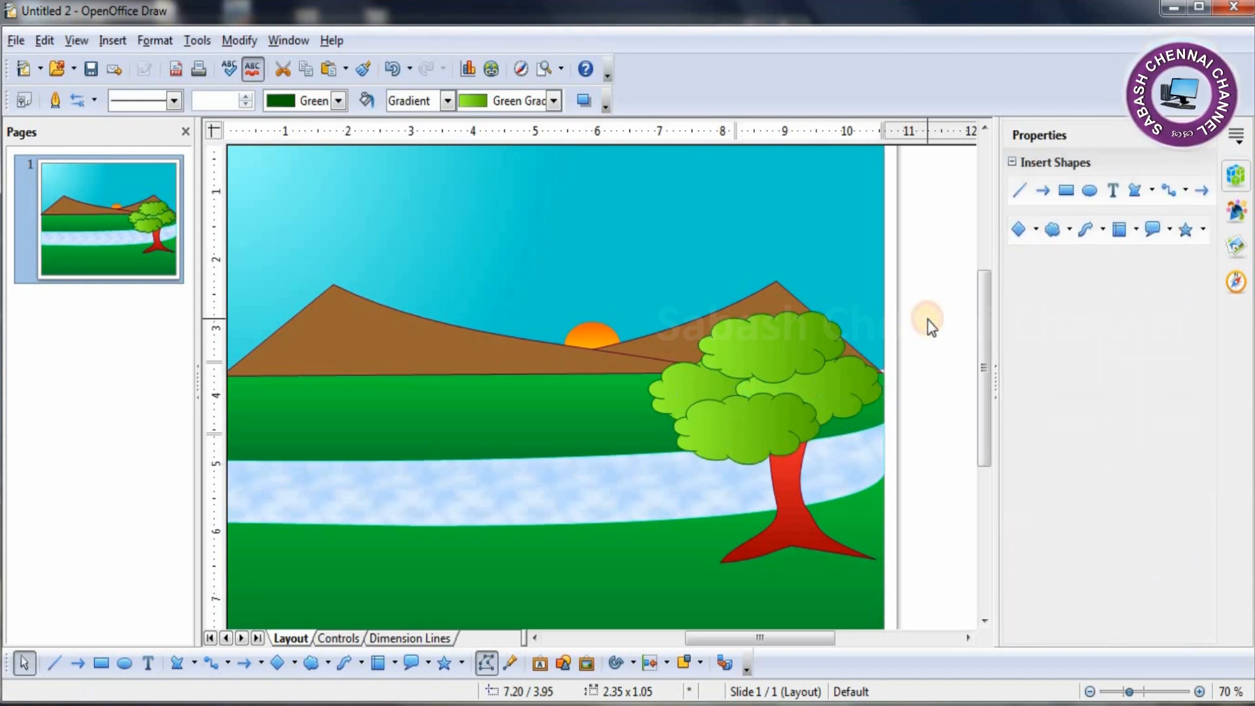
- Draw a cloud shape about 3.25 × 0.80" in the sky above the left mountain and shift it slightly left
drag(982, 395, 982, 373)
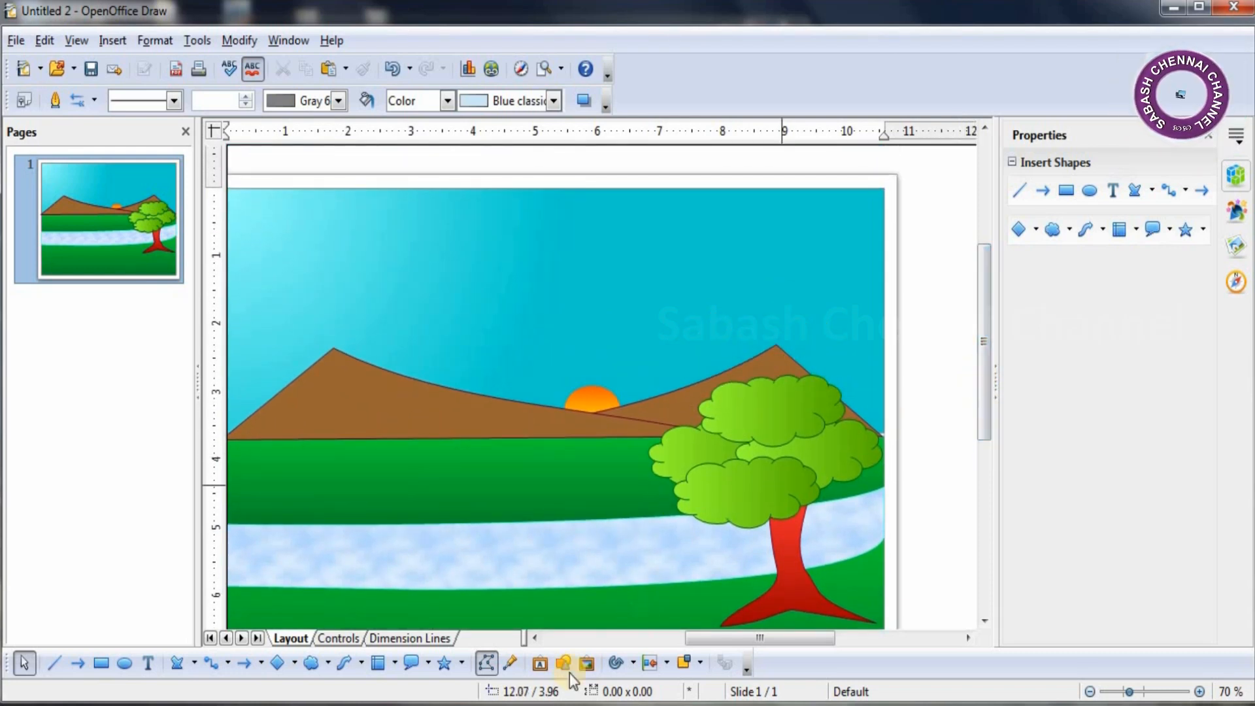
drag(742, 640, 735, 638)
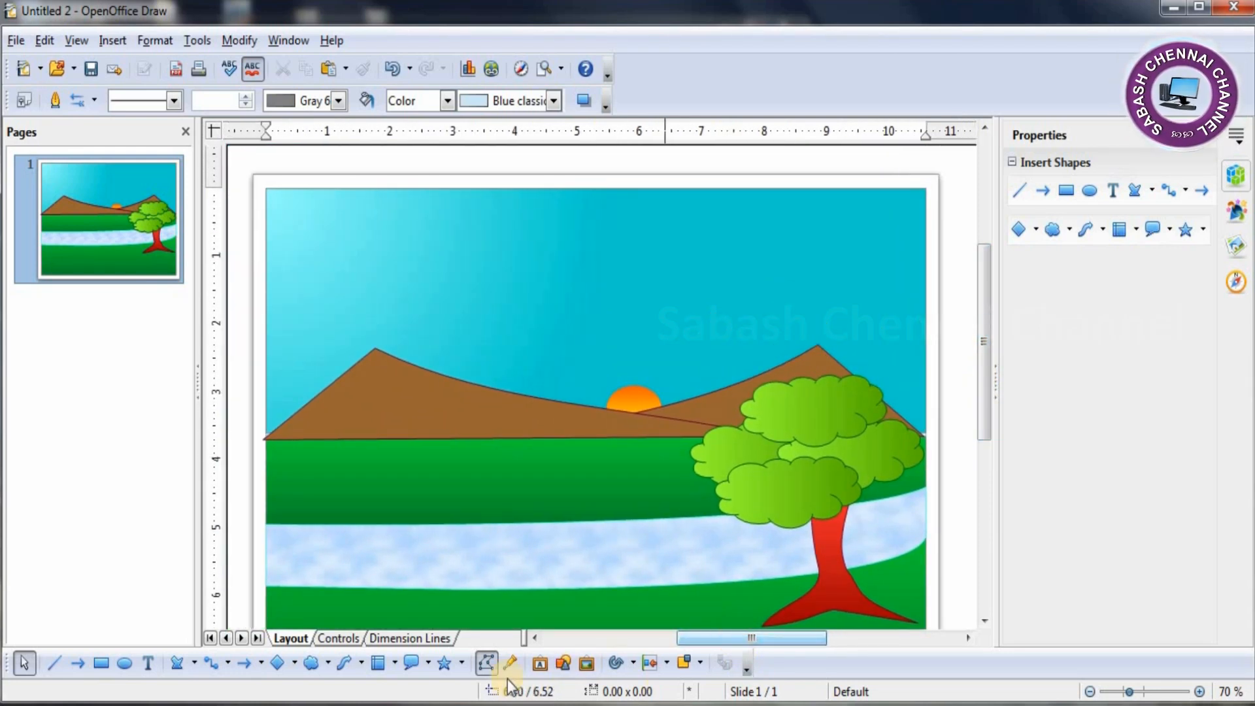
click(313, 663)
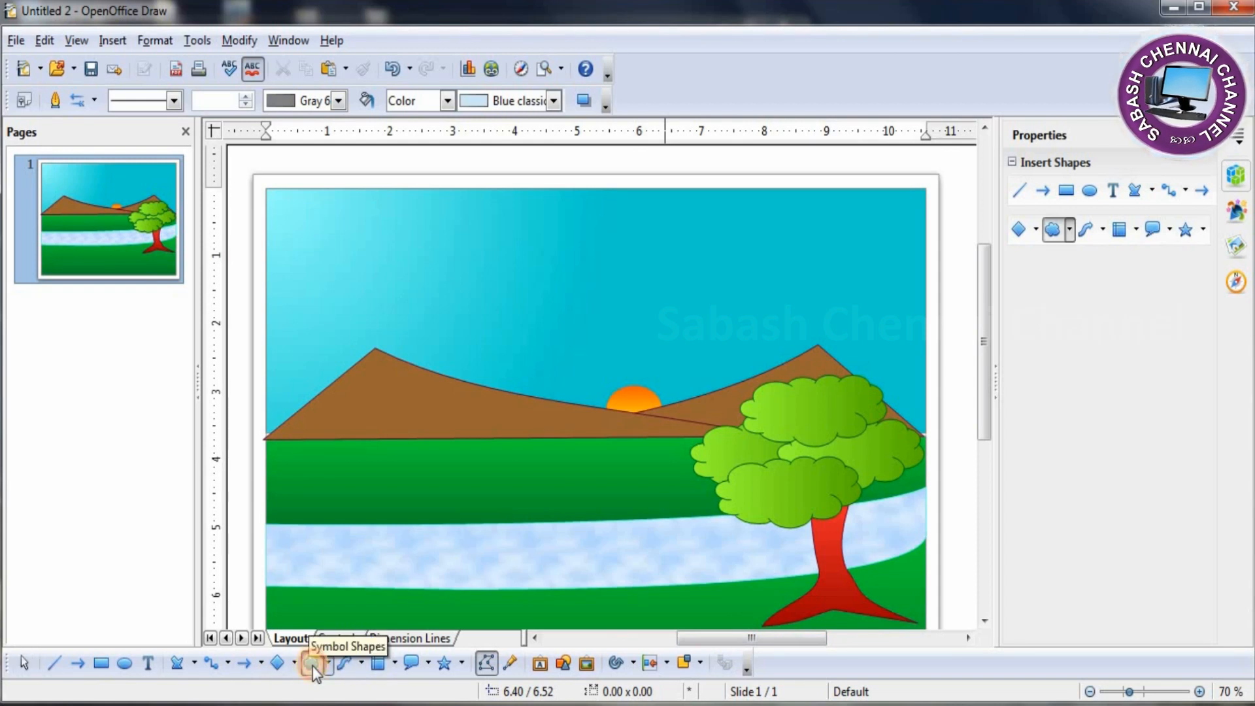
drag(310, 243, 515, 293)
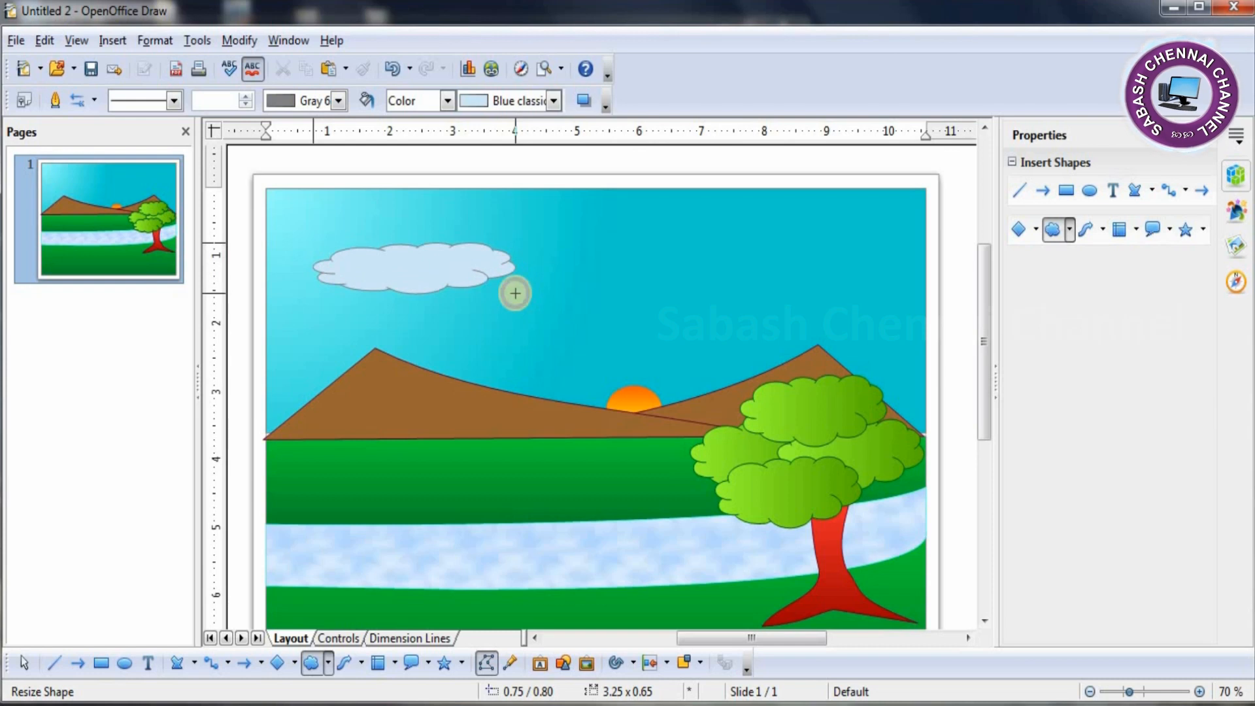
drag(443, 268, 425, 269)
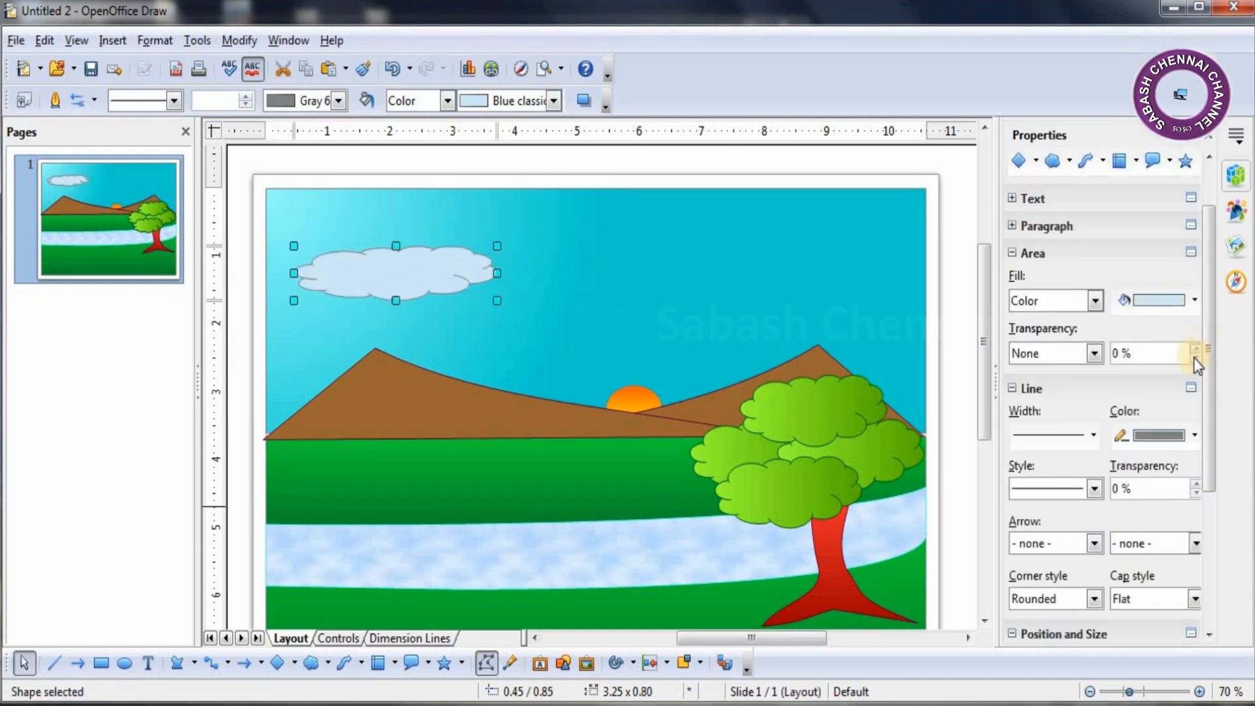
- Fill the sky cloud with White and change its outline to a very light colour
click(1194, 301)
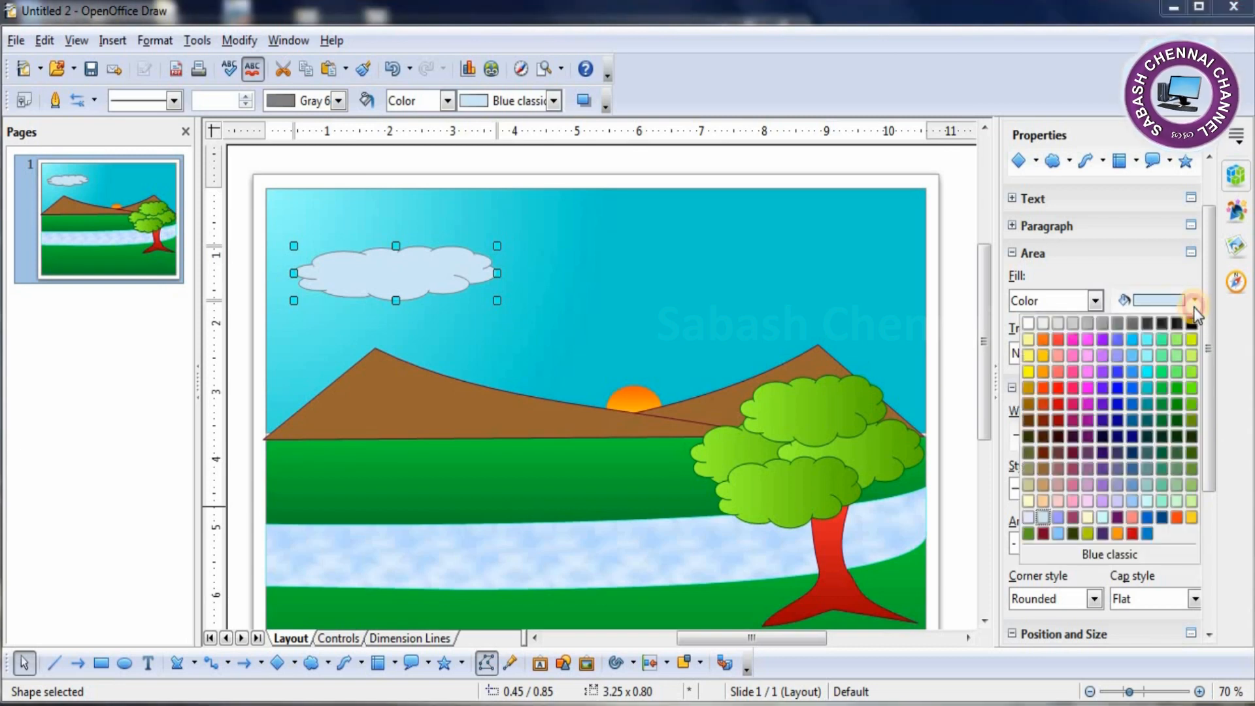
click(1028, 323)
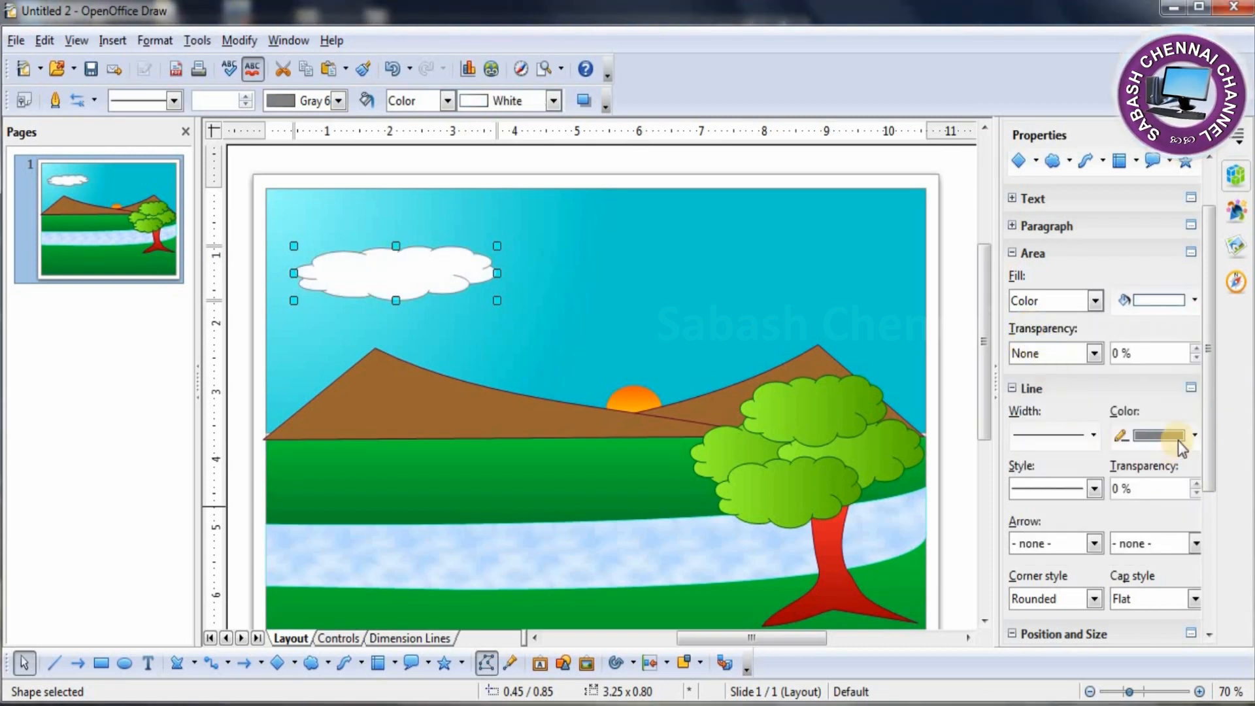
click(1158, 429)
click(1050, 460)
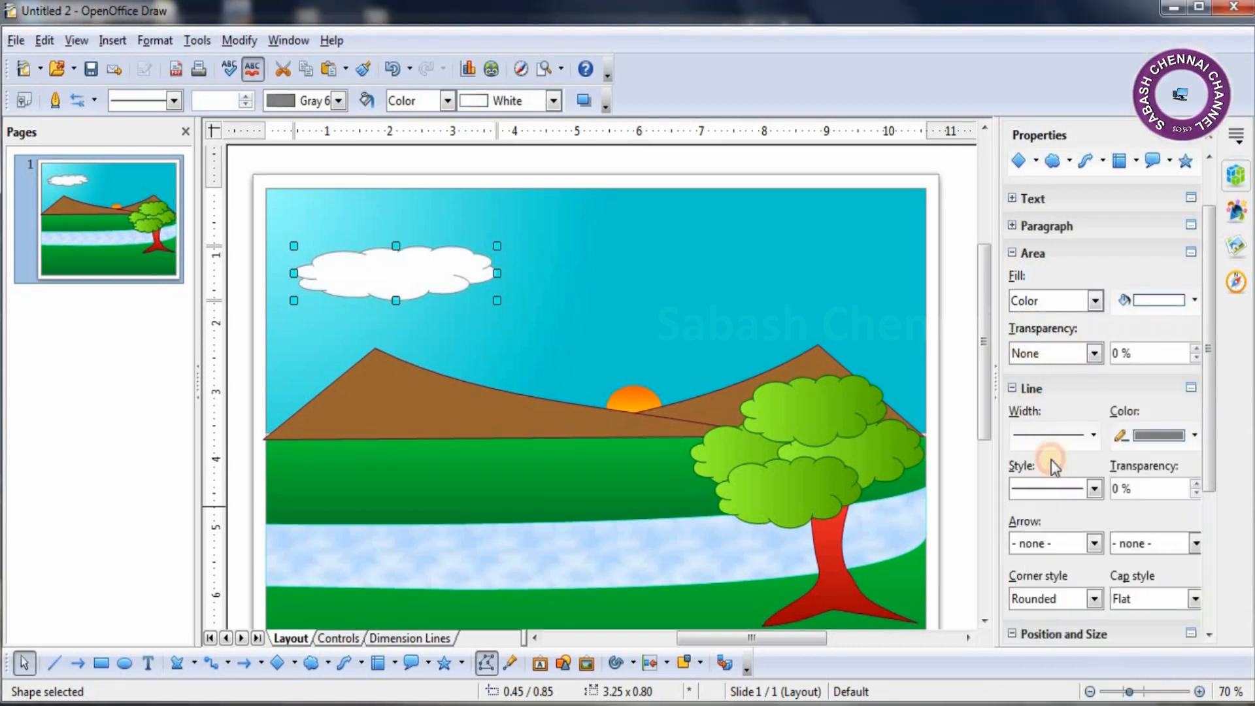
- Copy the white cloud to just above the right mountain, and undo the accidental move of the sky rectangle
click(639, 272)
drag(429, 261, 805, 353)
drag(672, 311, 729, 328)
key(ctrl+z)
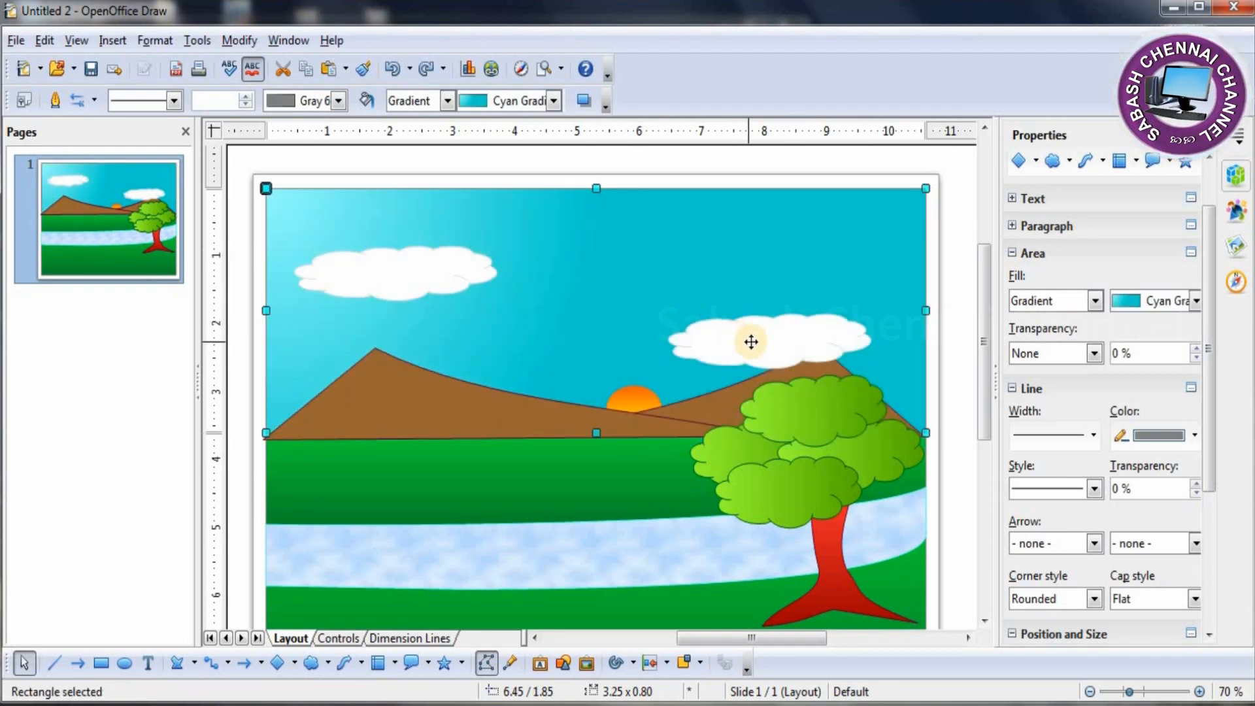
- Shrink the copied white cloud to a little over half its width, place it higher in the sky, and deselect it
click(958, 332)
click(790, 339)
drag(672, 313, 775, 295)
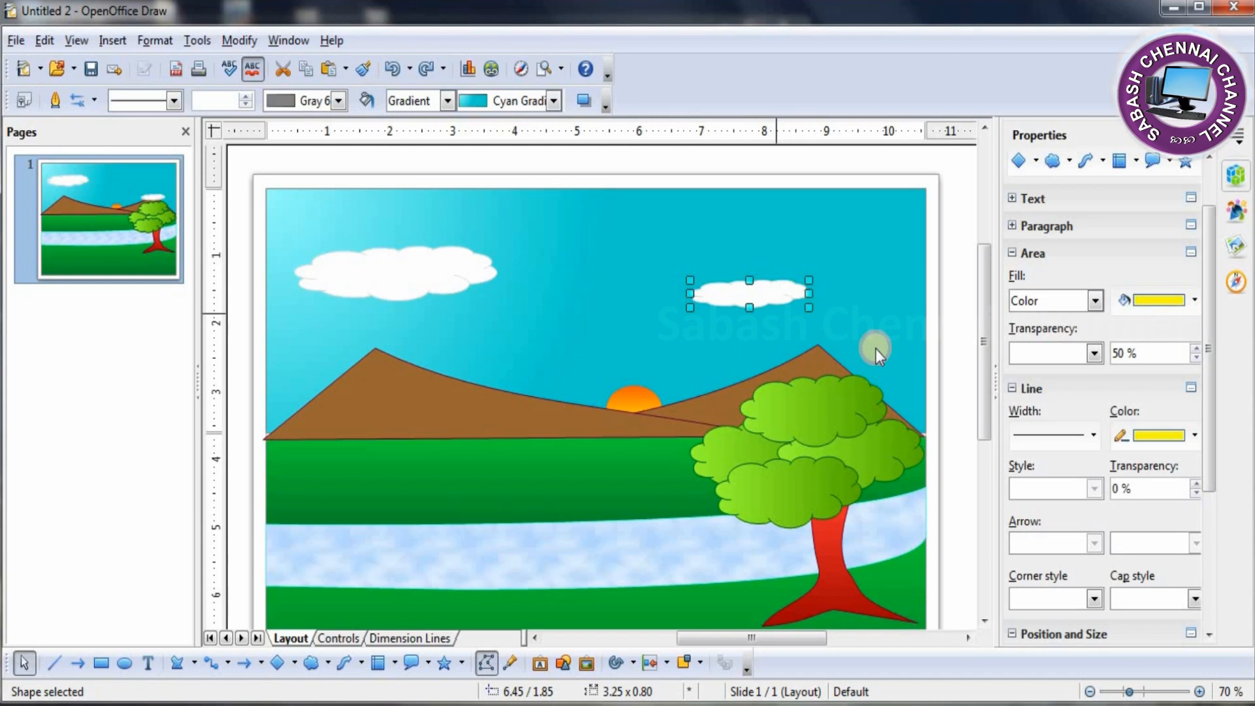
click(960, 350)
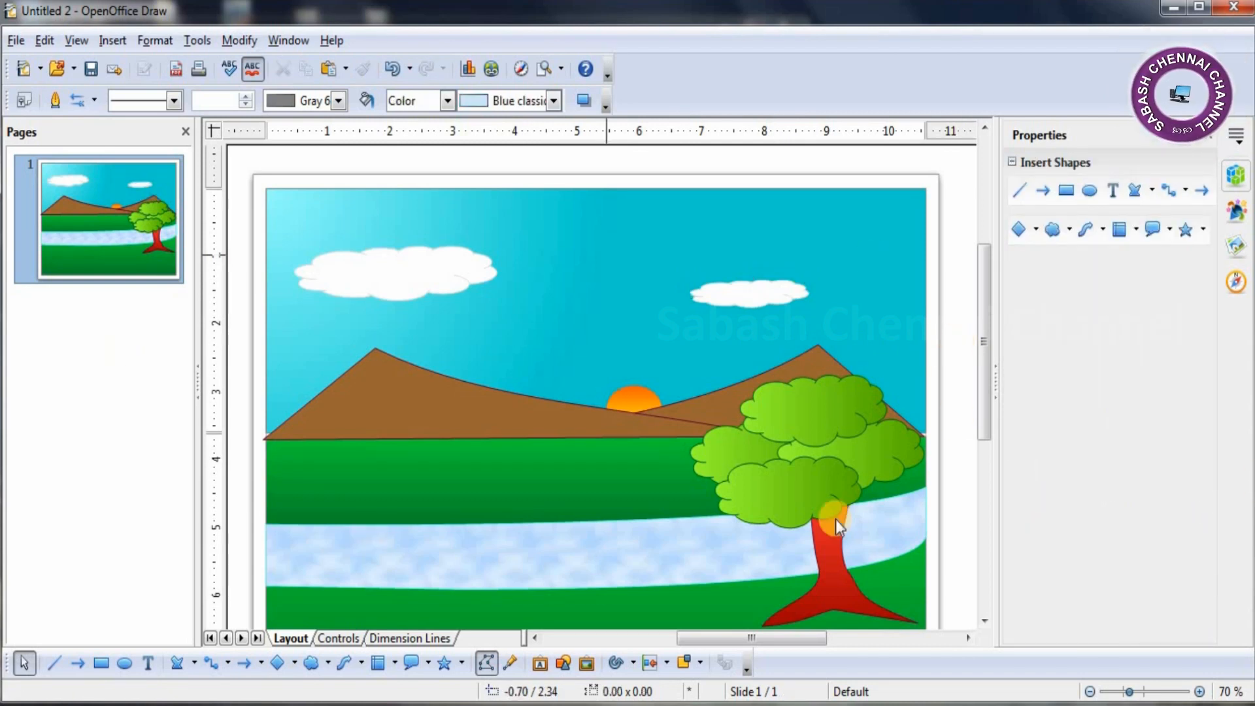
drag(987, 381, 989, 397)
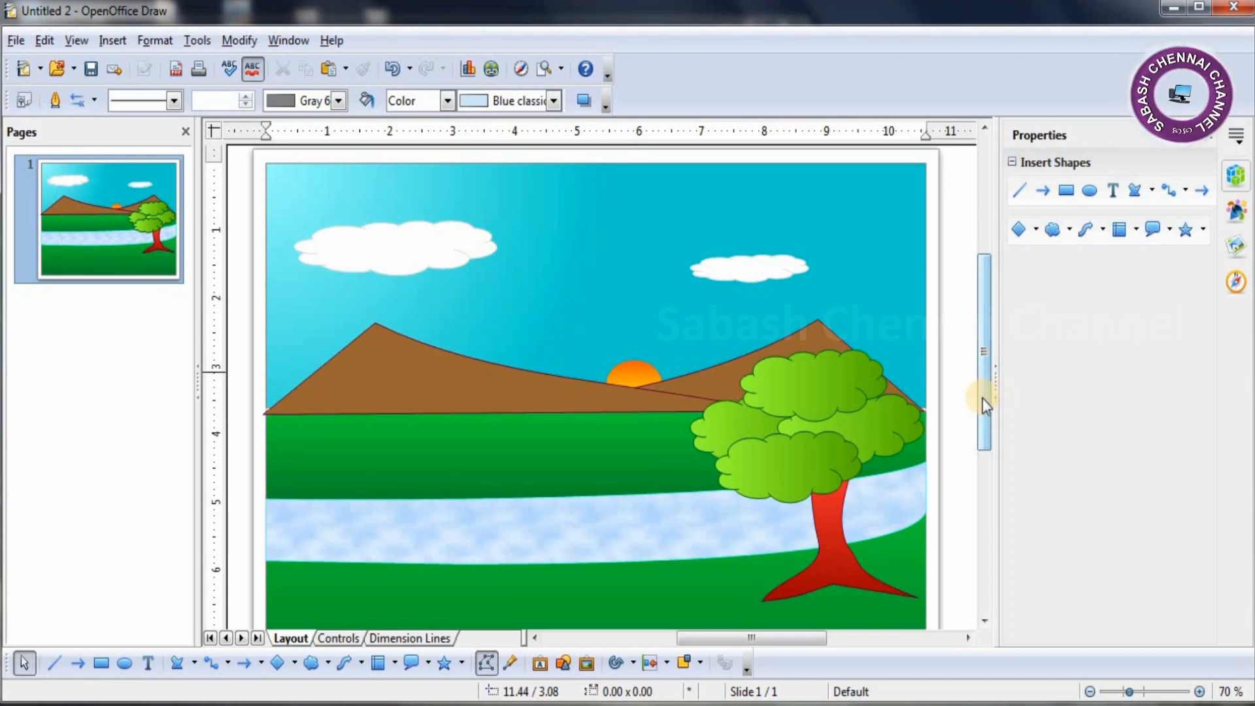
mouse_move(980, 417)
mouse_down()
mouse_move(982, 481)
mouse_move(995, 397)
mouse_move(969, 364)
mouse_up()
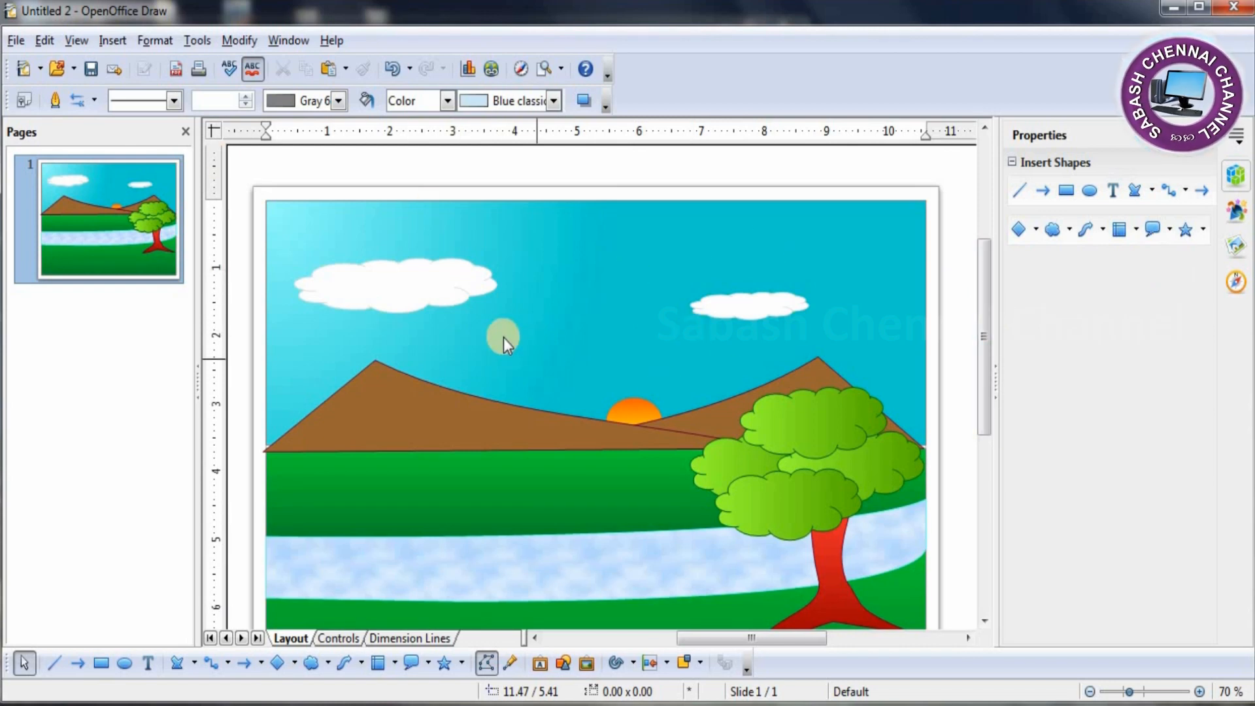
click(487, 350)
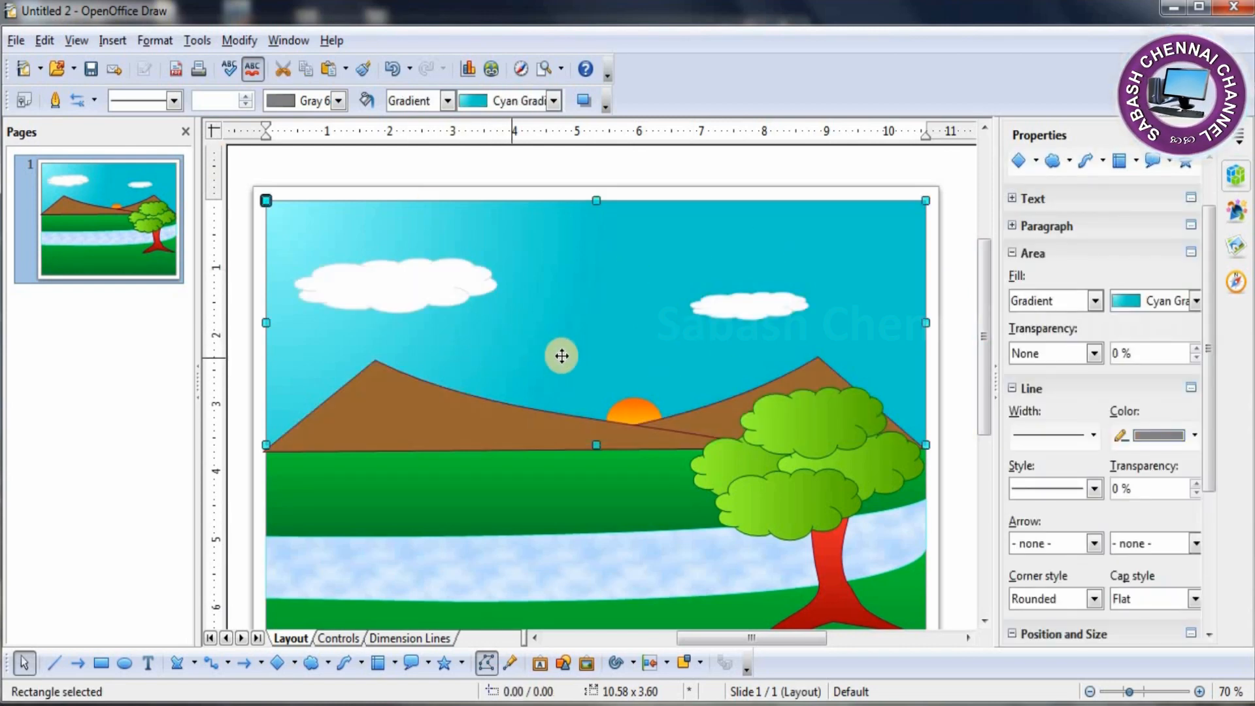
drag(985, 361, 983, 379)
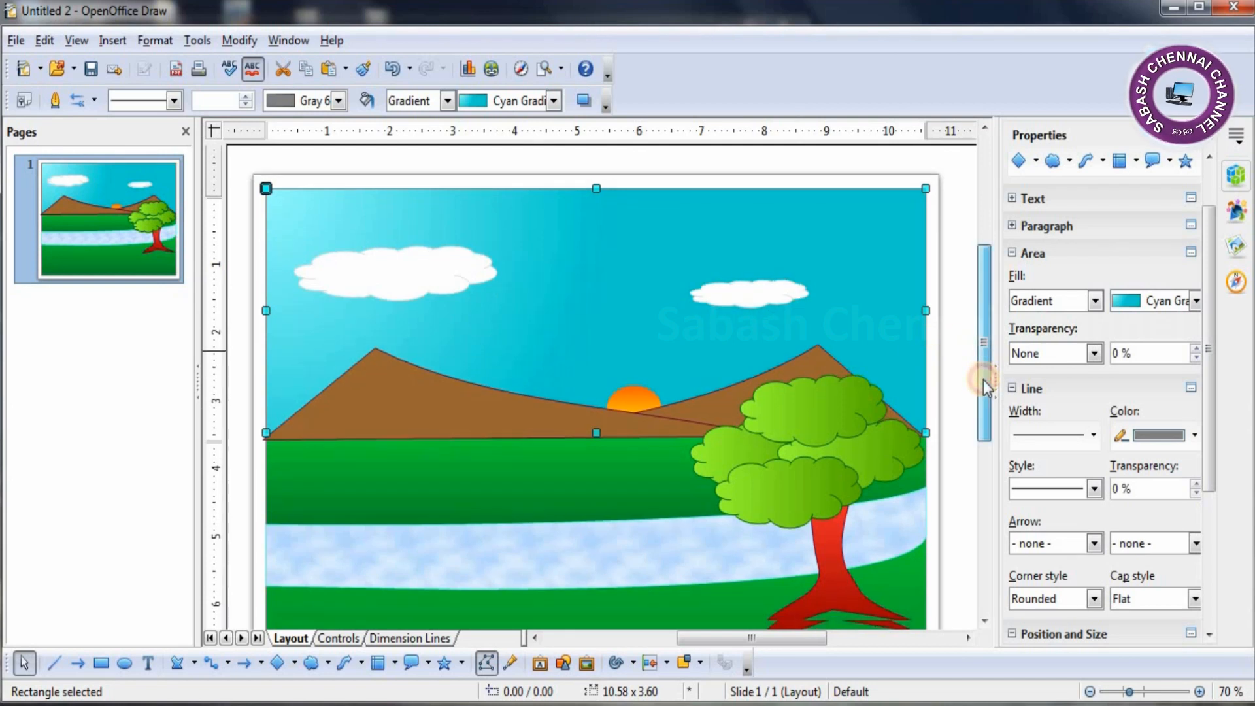
right_click(804, 361)
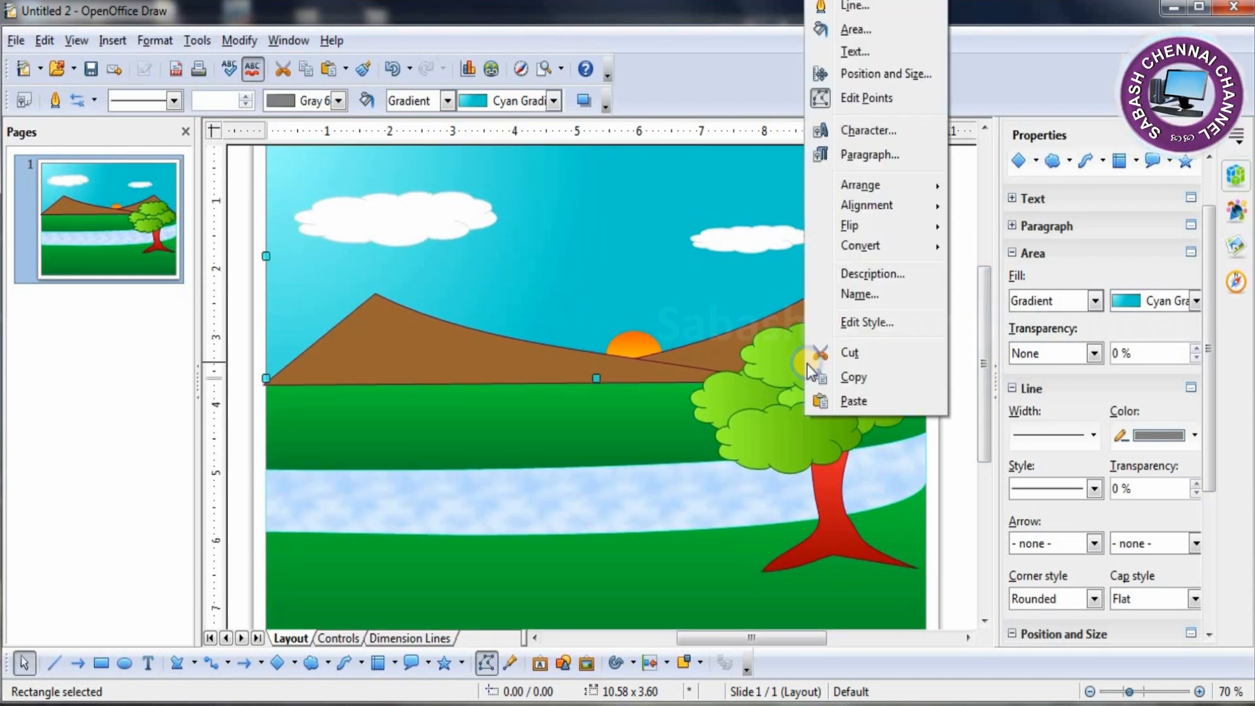
click(786, 357)
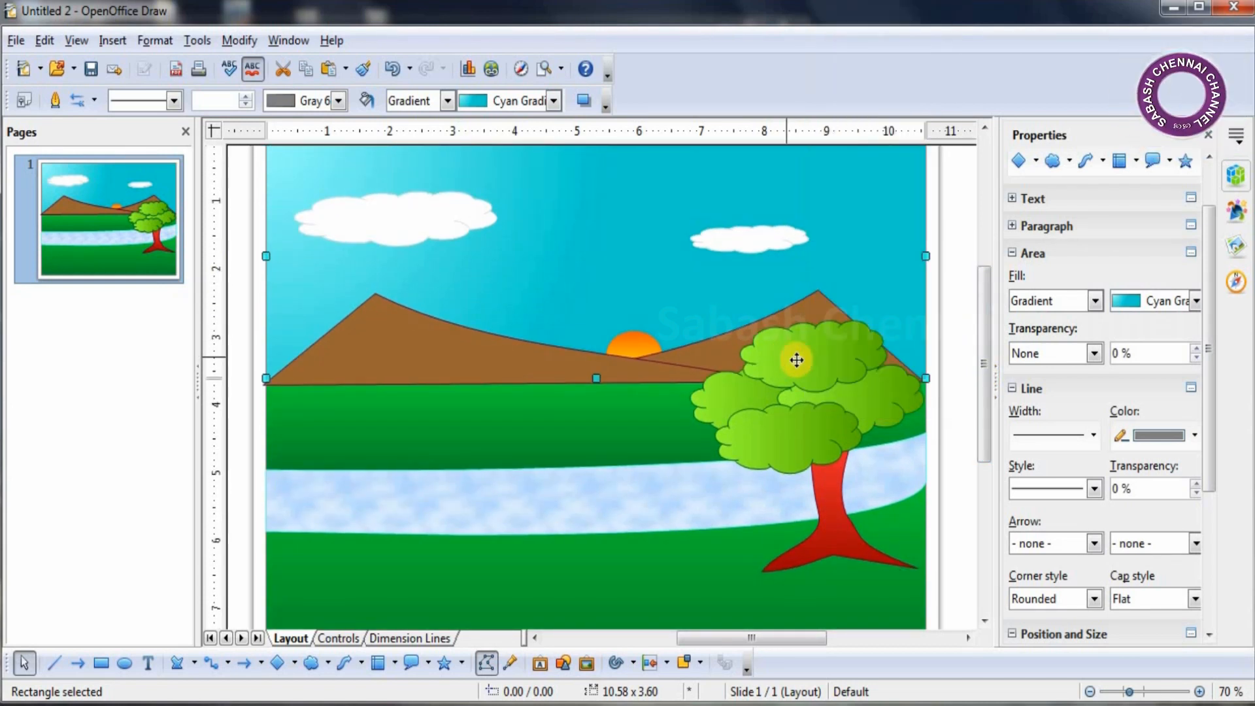
click(956, 459)
- Rotate the tree's uppermost leaf cluster slightly clockwise and slant the front lower cluster by shifting its left side upward
click(836, 372)
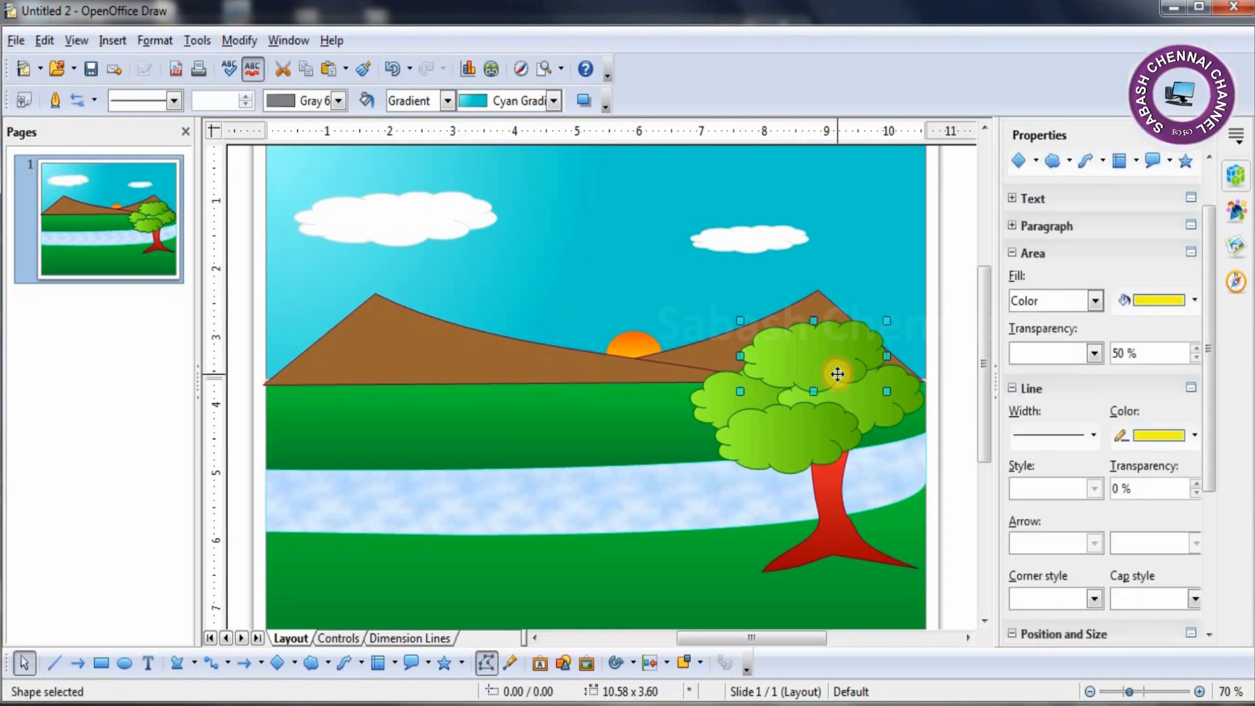
click(804, 361)
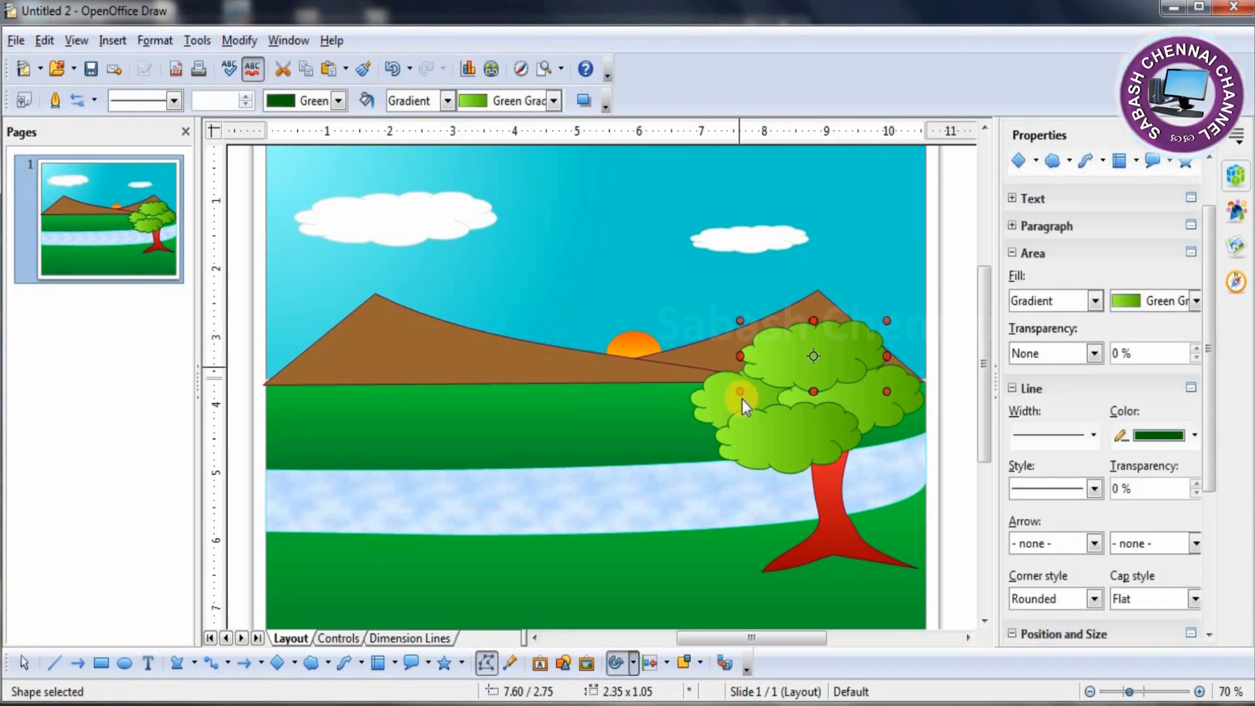
mouse_move(740, 390)
mouse_down()
mouse_move(758, 400)
mouse_move(737, 354)
mouse_move(742, 377)
mouse_move(733, 368)
mouse_up()
click(769, 454)
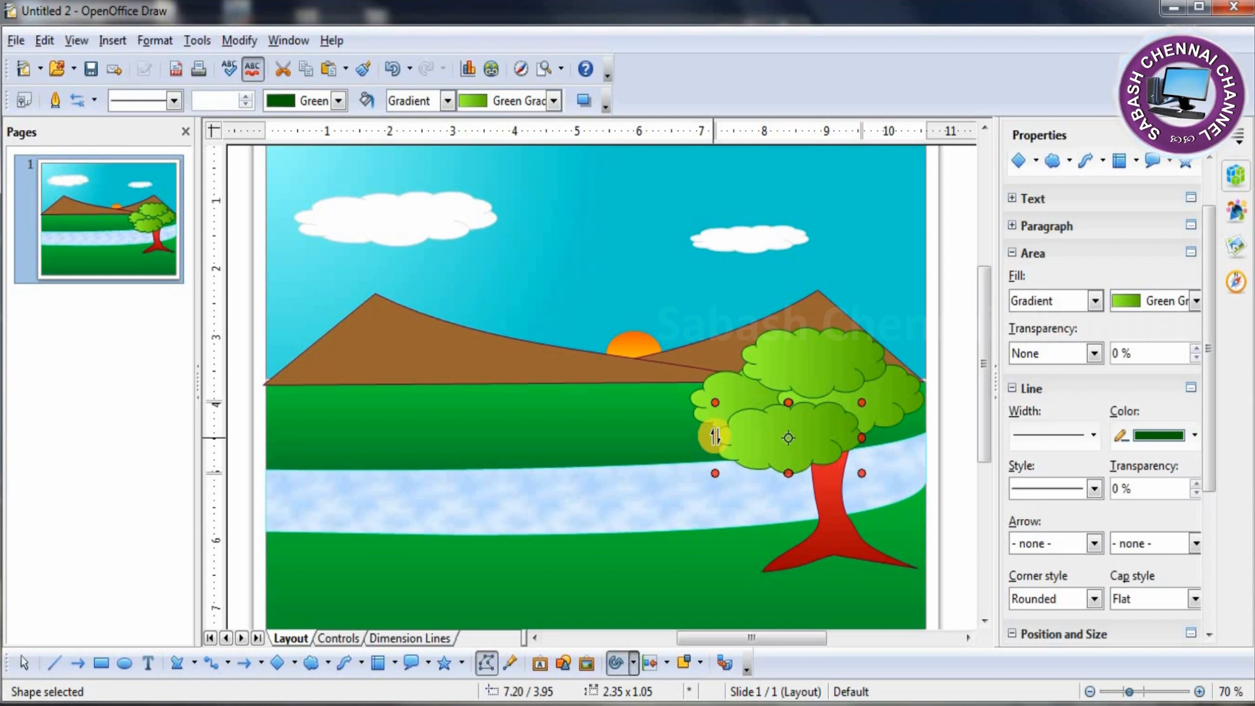
drag(716, 439, 714, 417)
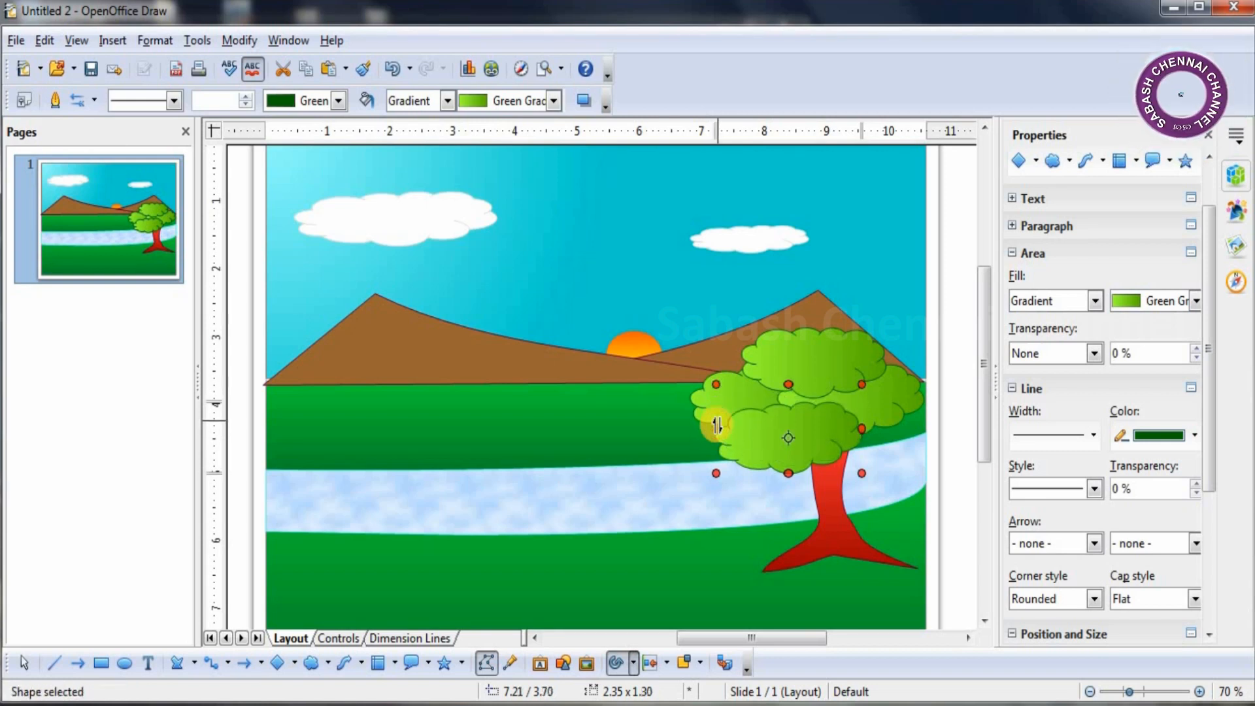
- Rotate the tree's right leaf cluster slightly clockwise and leave nothing selected
click(896, 392)
click(894, 394)
drag(923, 367, 915, 412)
click(725, 395)
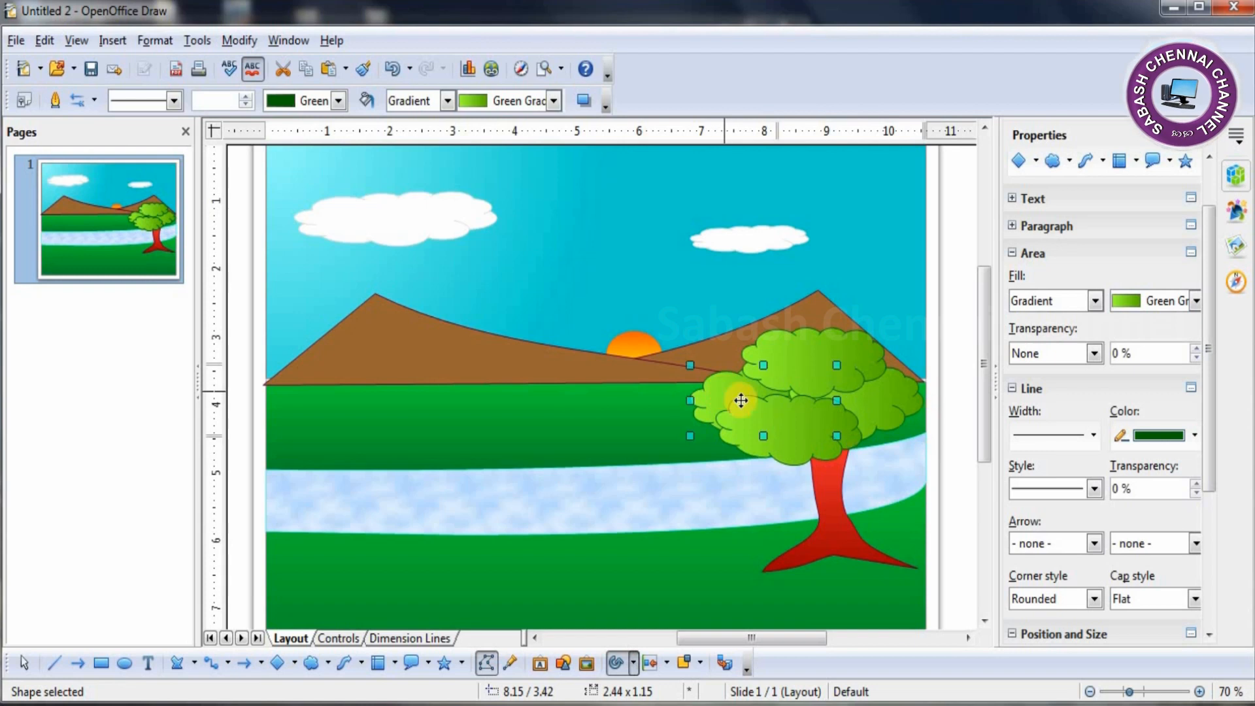
click(963, 388)
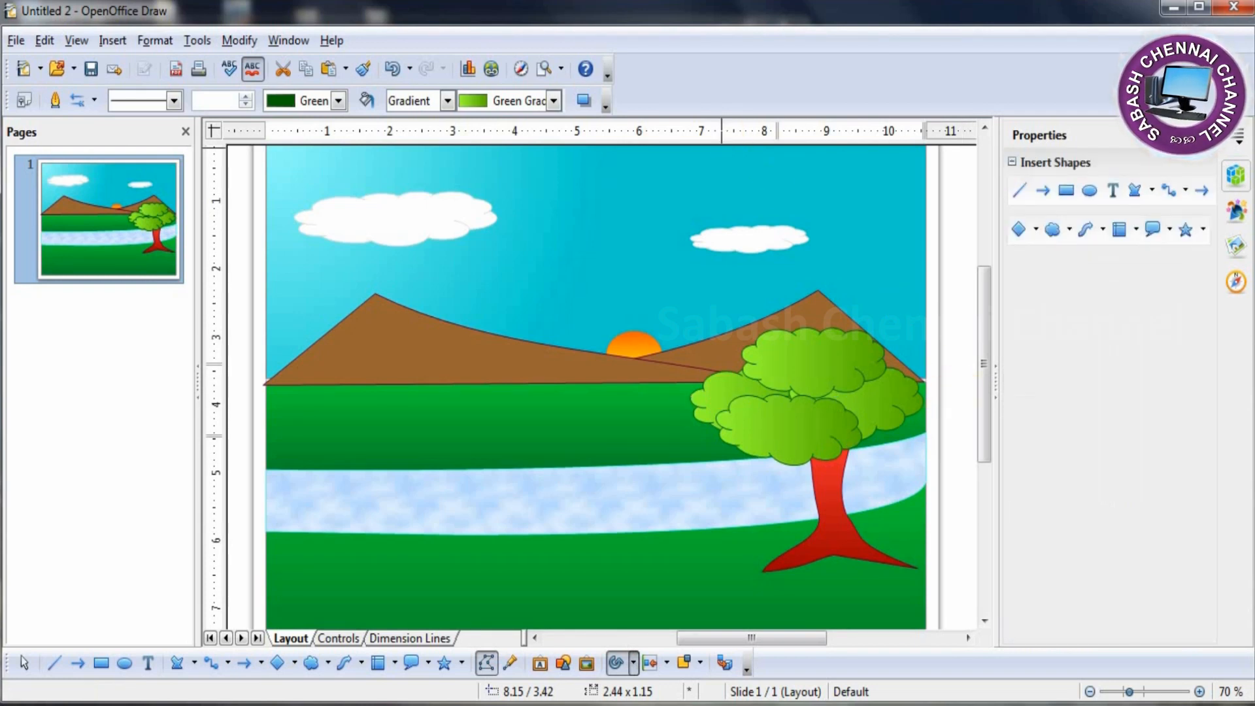